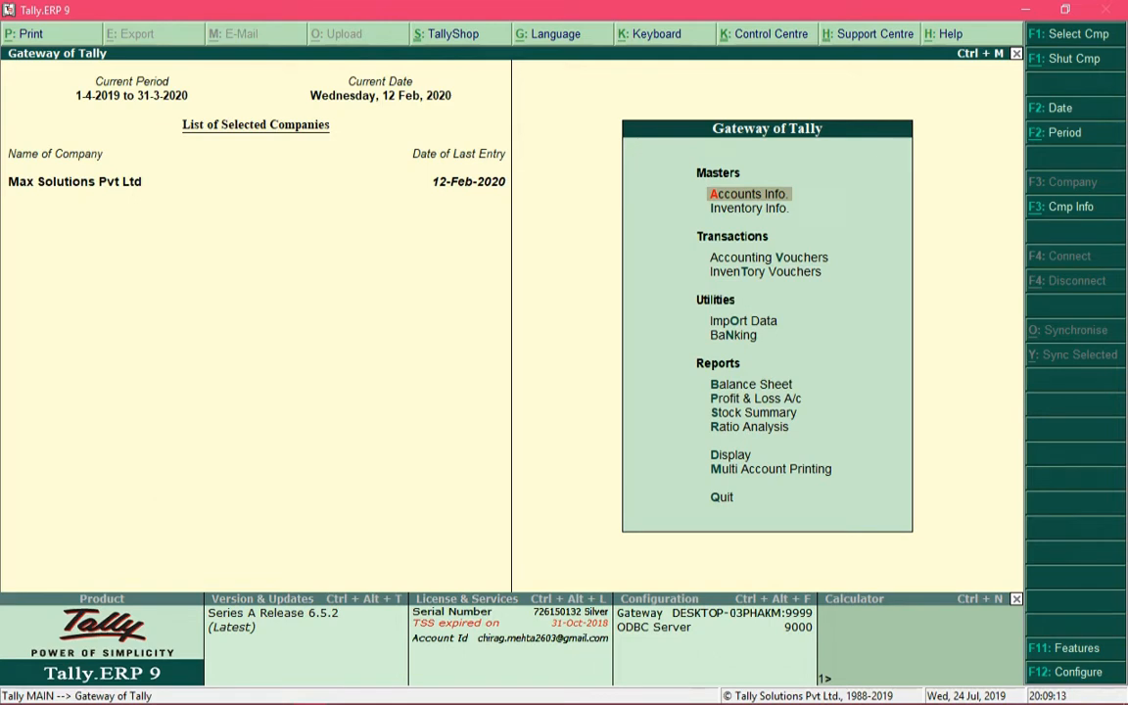
Open the SBI A/c ledger for alteration from the single-ledger masters
key(Return)
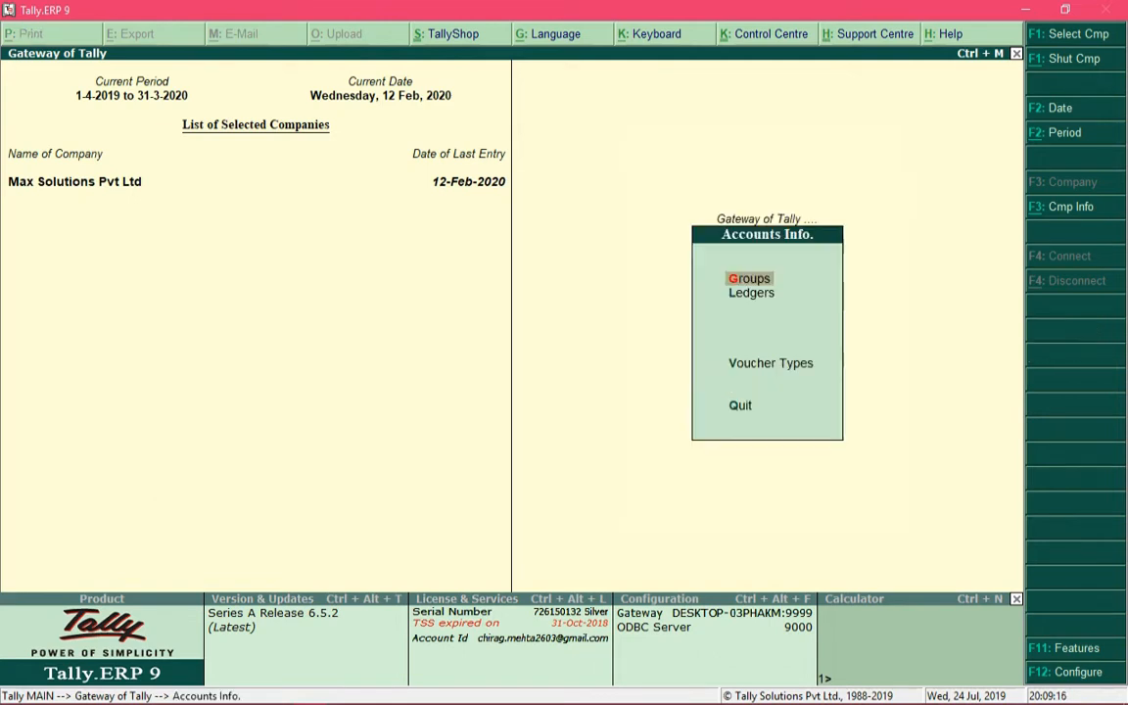
key(l)
key(Down)
key(Down)
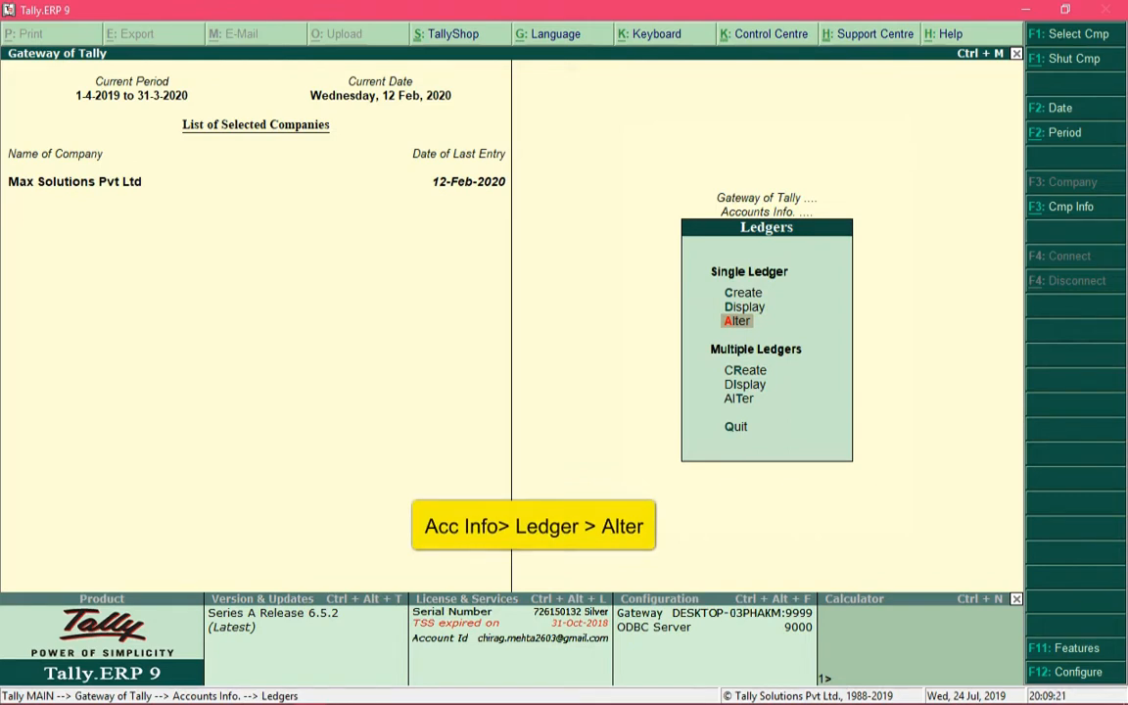
key(Return)
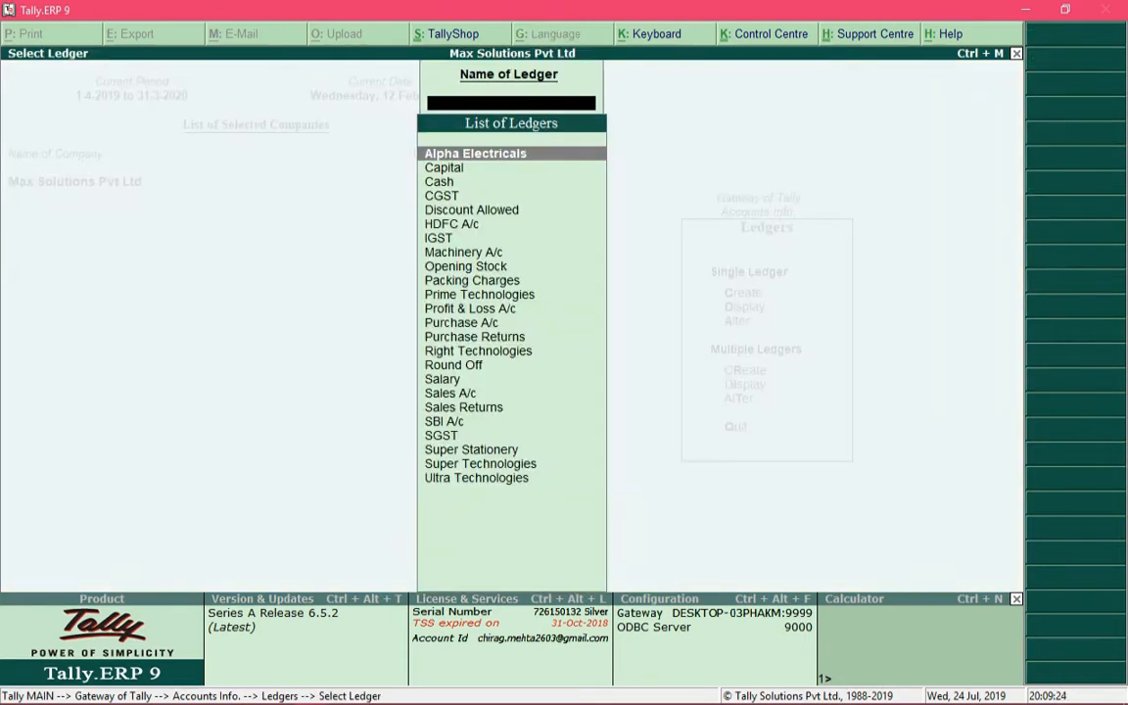
text(Sbi)
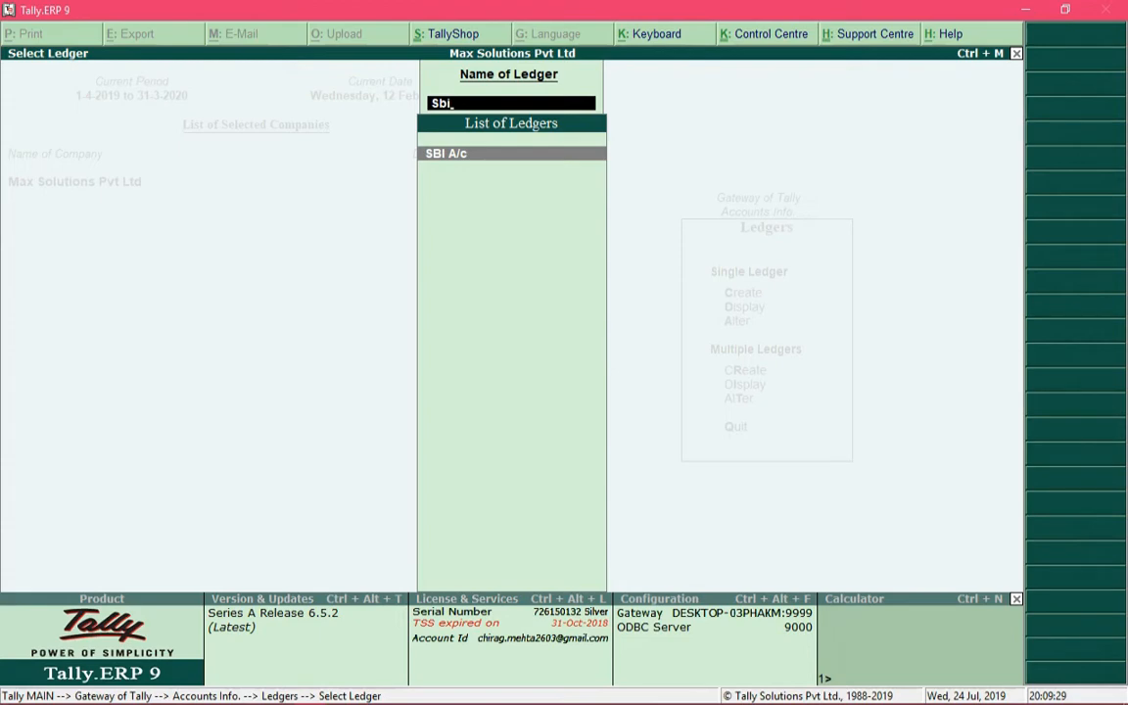
key(Return)
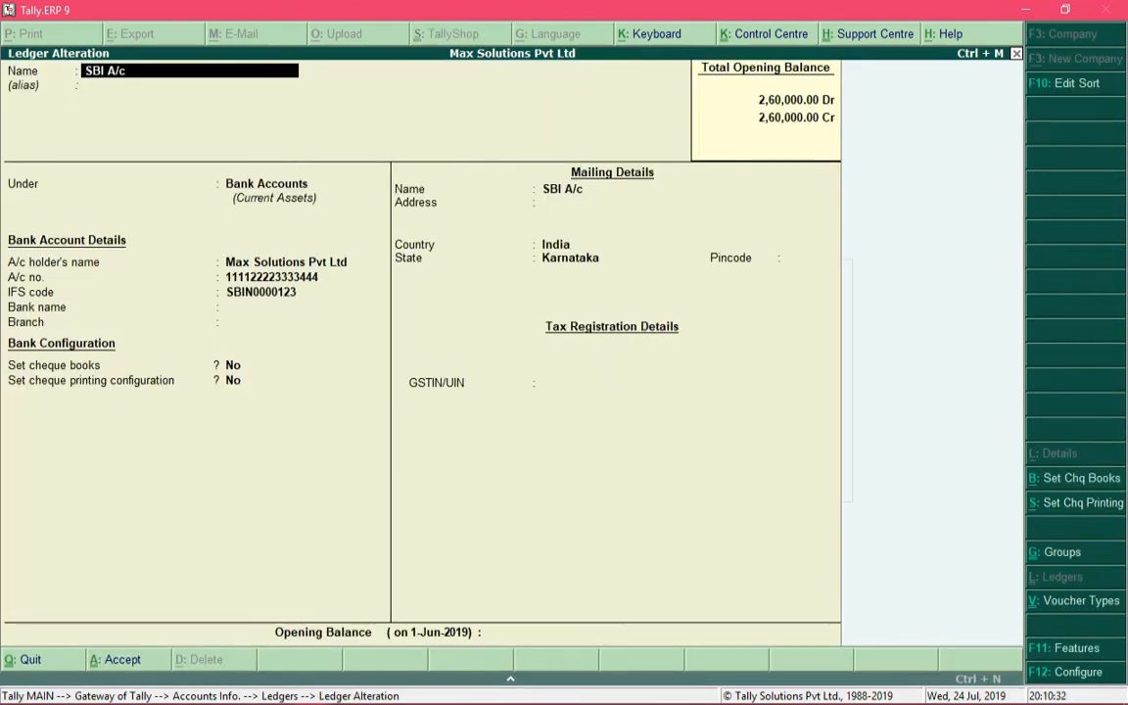
Enable setting cheque books for the SBI A/c ledger and open its cheque range list
click(235, 365)
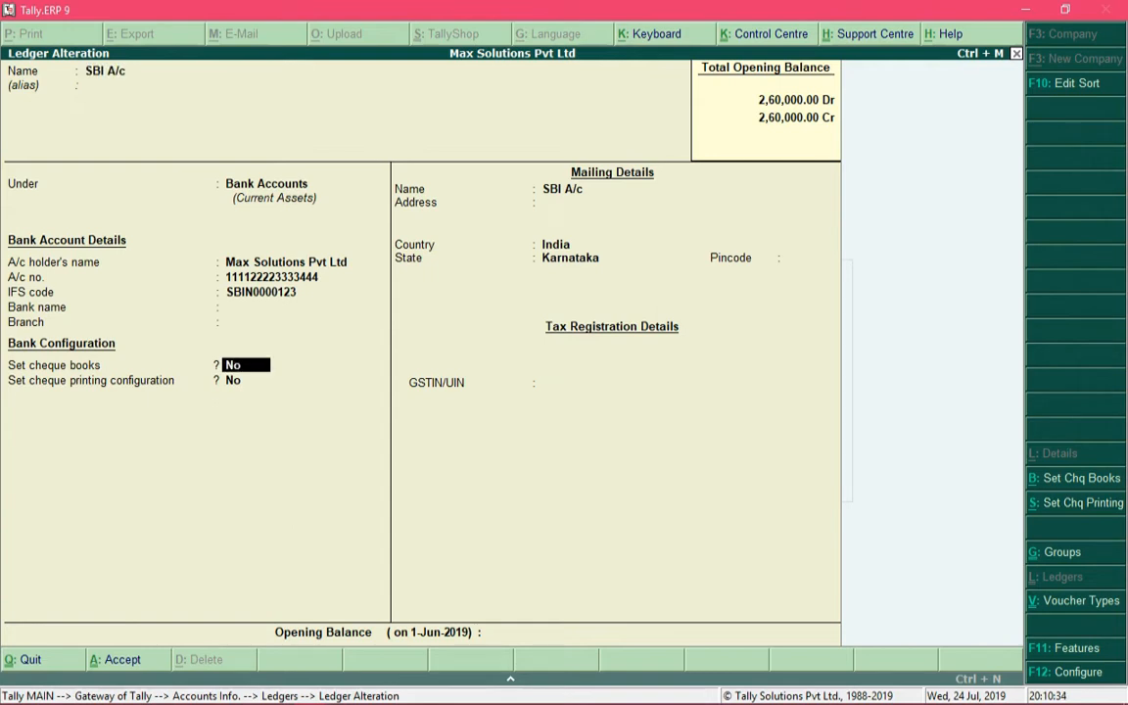
text(y)
key(Return)
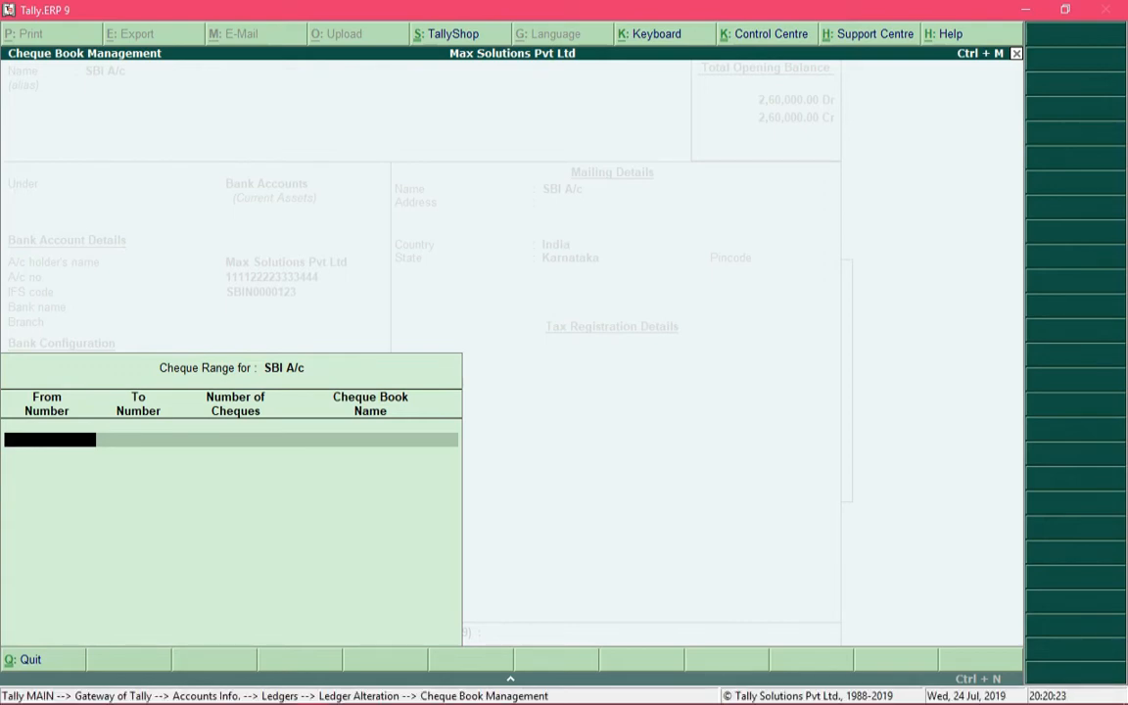
Add a cheque range from 000001 to 000050 with the cheque book name "SBI Cheque Book No 1"
text(000001)
key(Return)
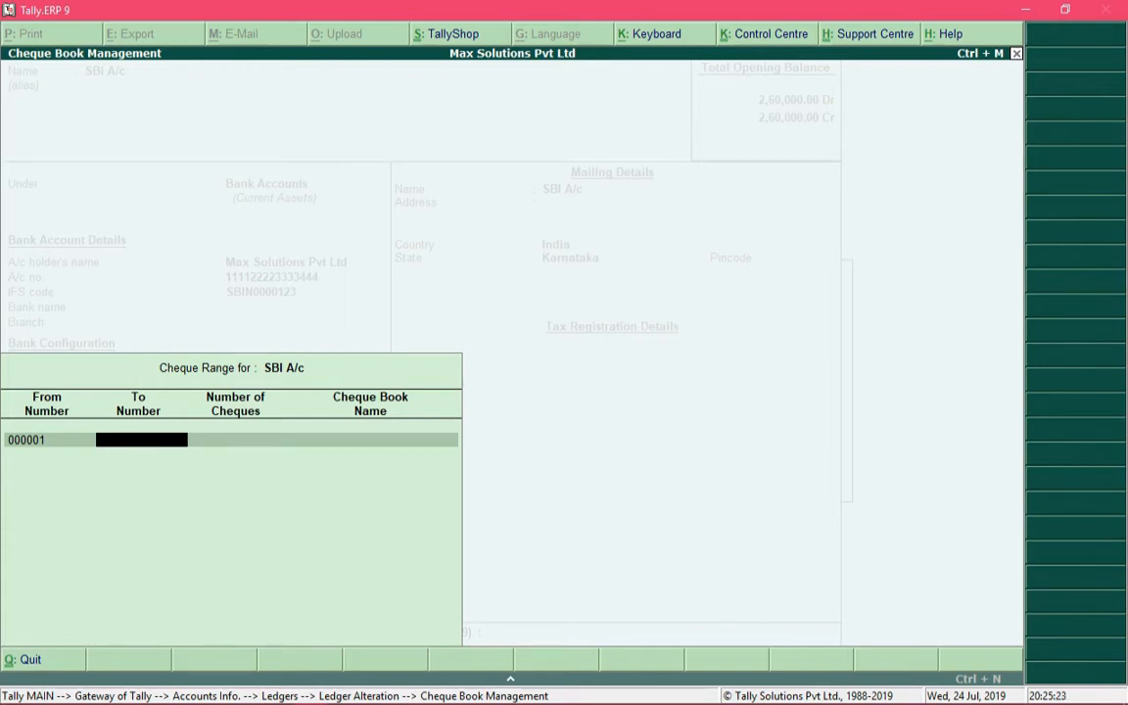
text(000050)
key(Return)
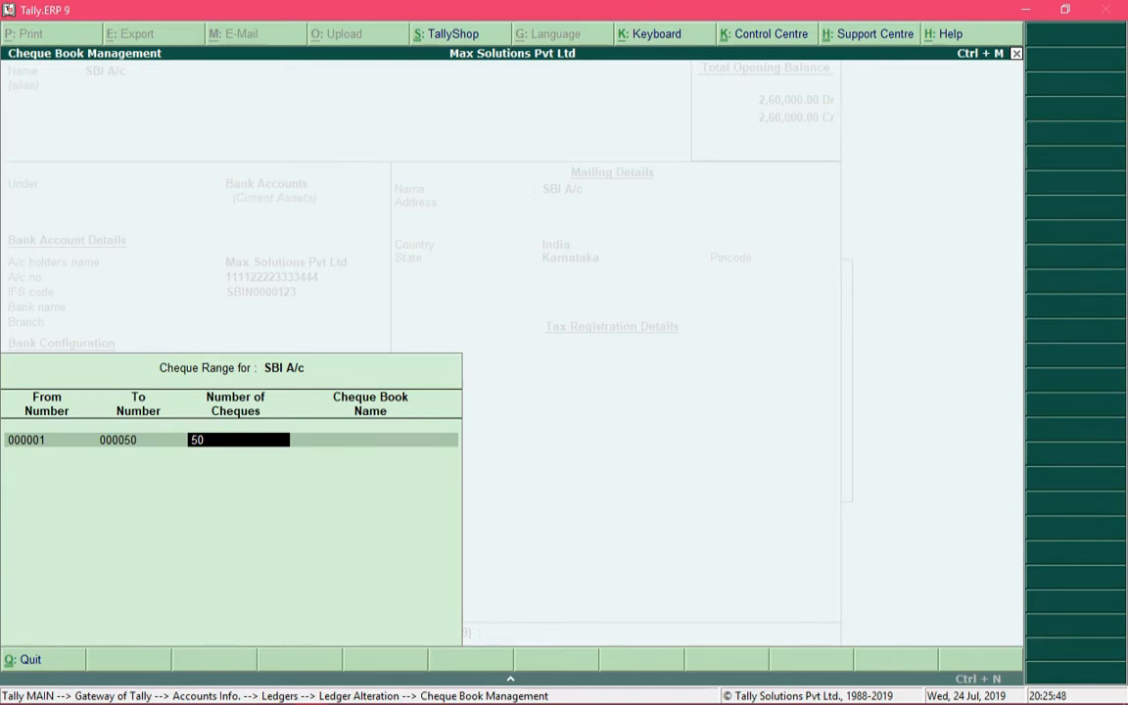
key(Return)
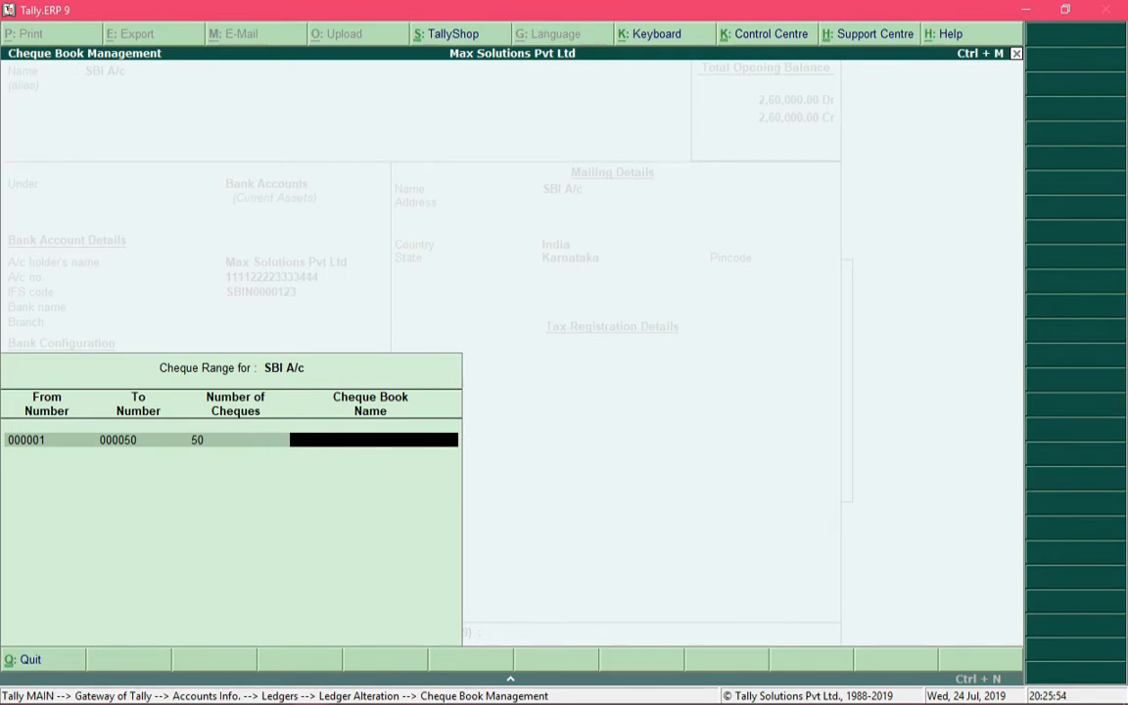
text(SBI Cheque Book No)
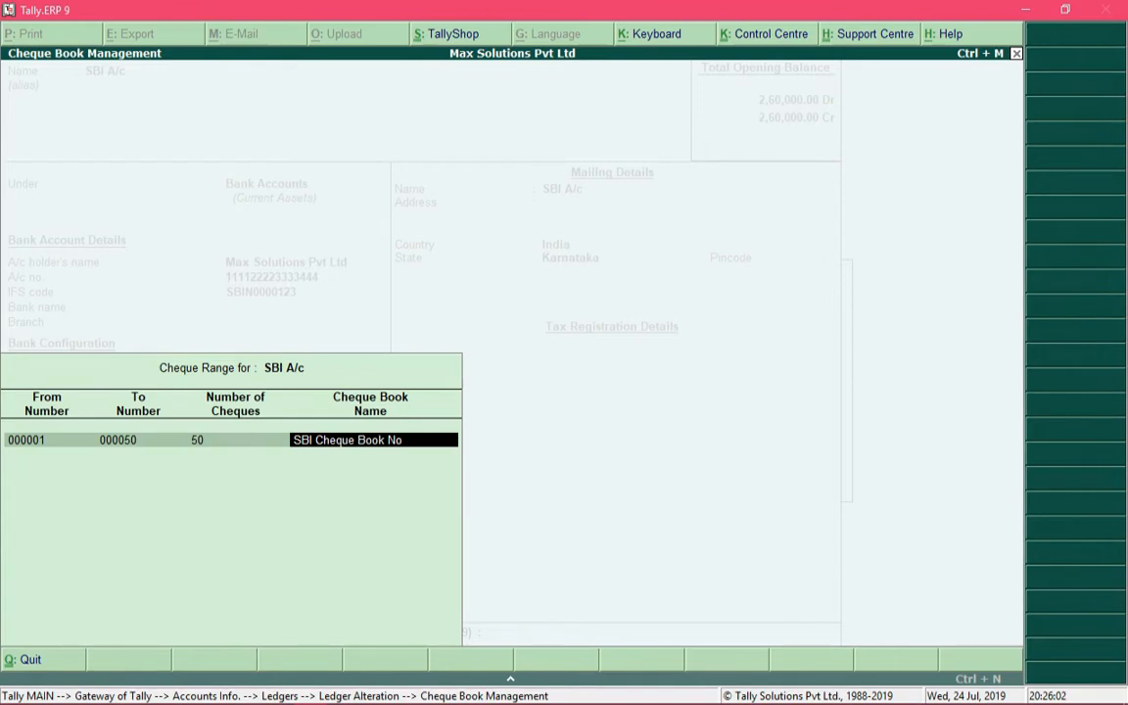
text( 1)
key(Return)
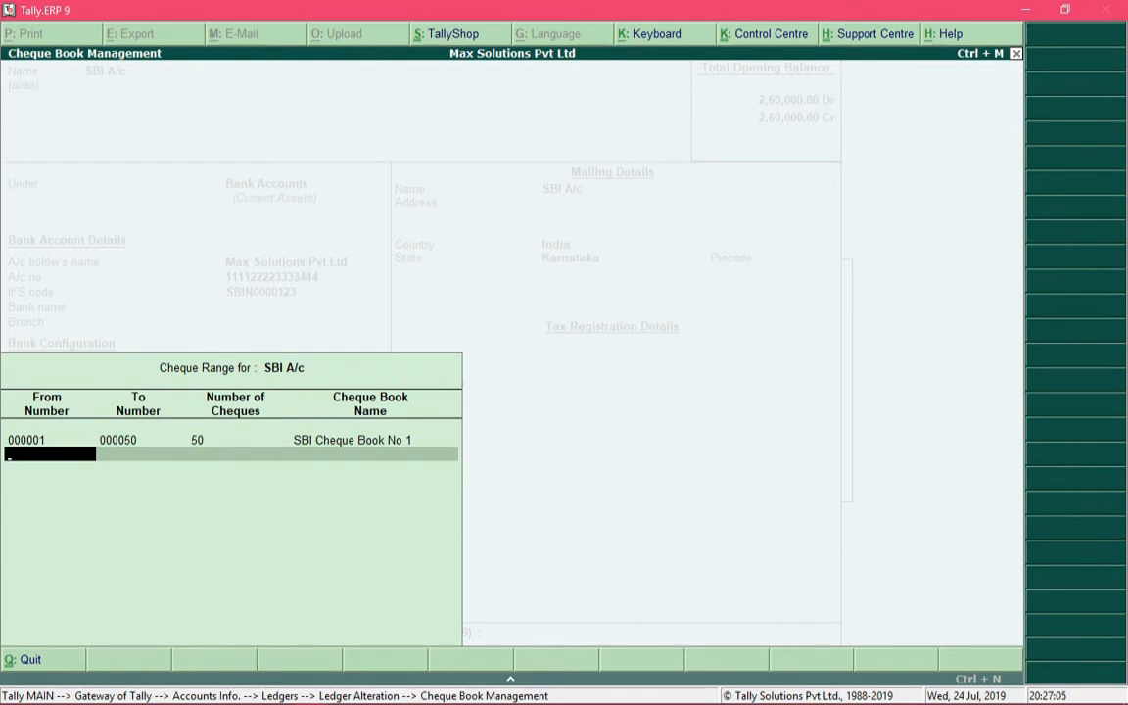
Add a second cheque range from 000051 to 000100 with the cheque book name "SBI Cheque Book No 2"
text(000051)
key(Return)
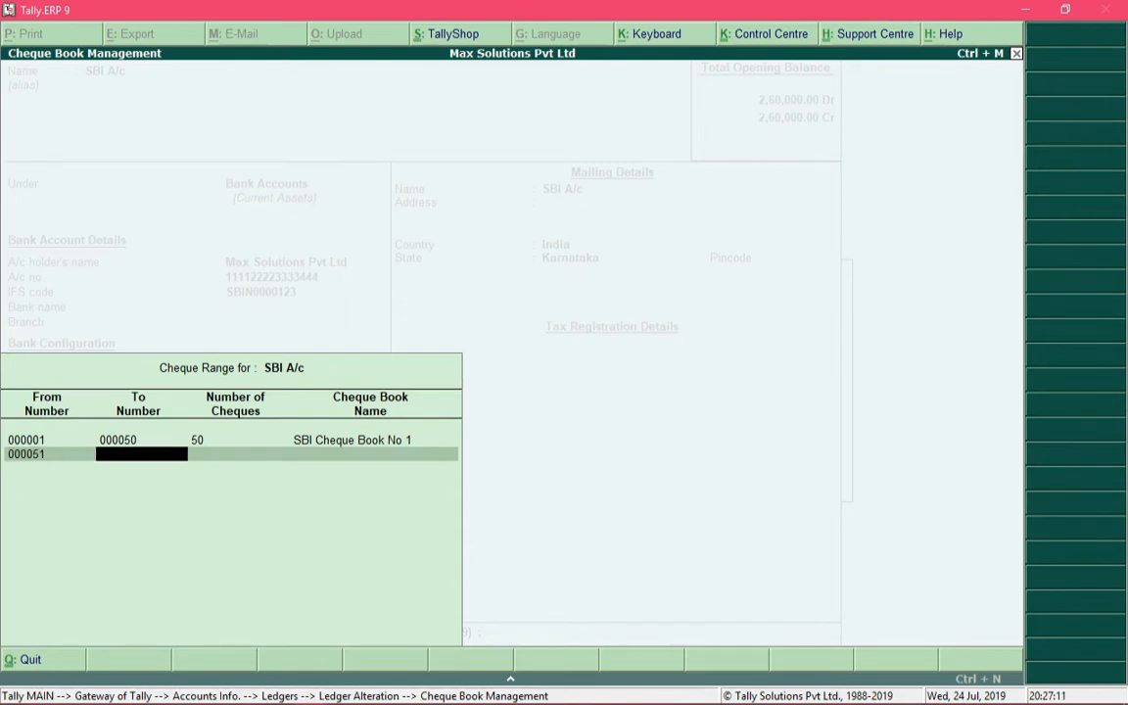
text(000100)
key(Return)
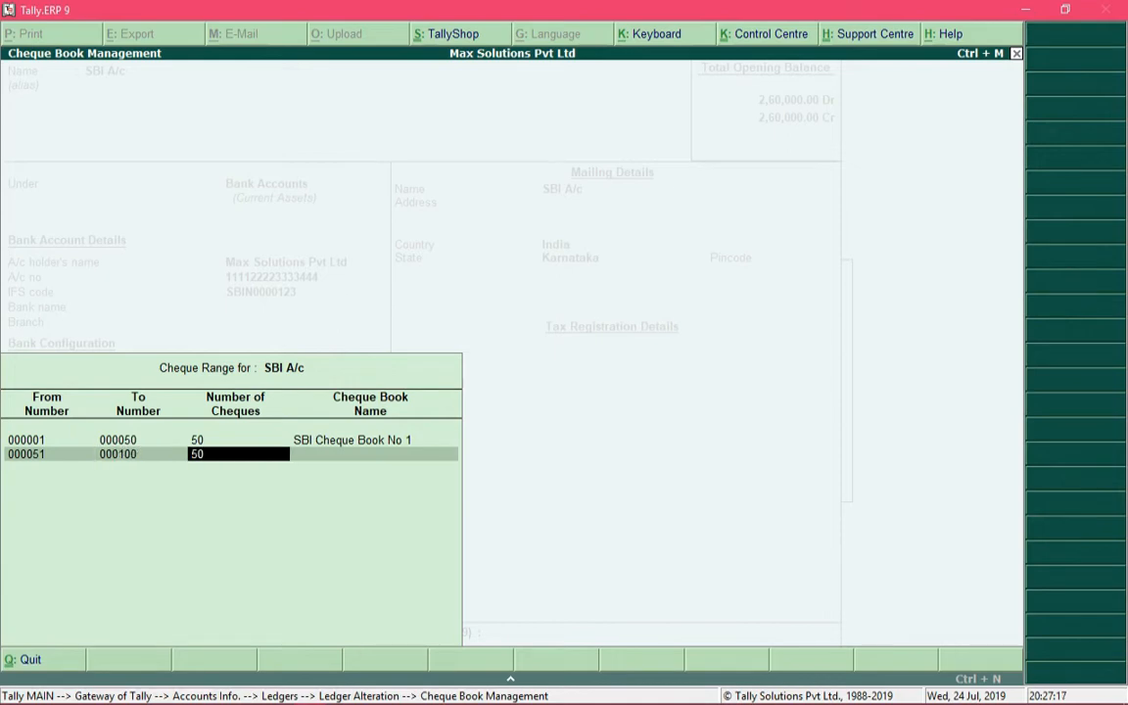
key(Return)
text(SB)
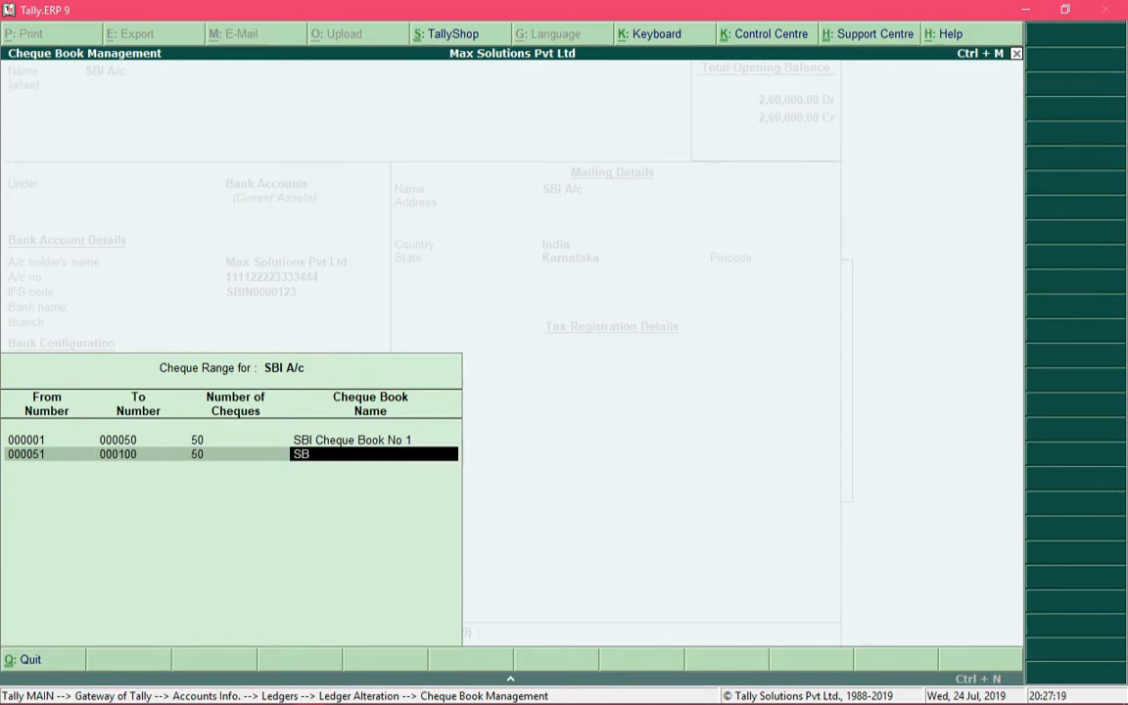
text(I Cheque Book No 2)
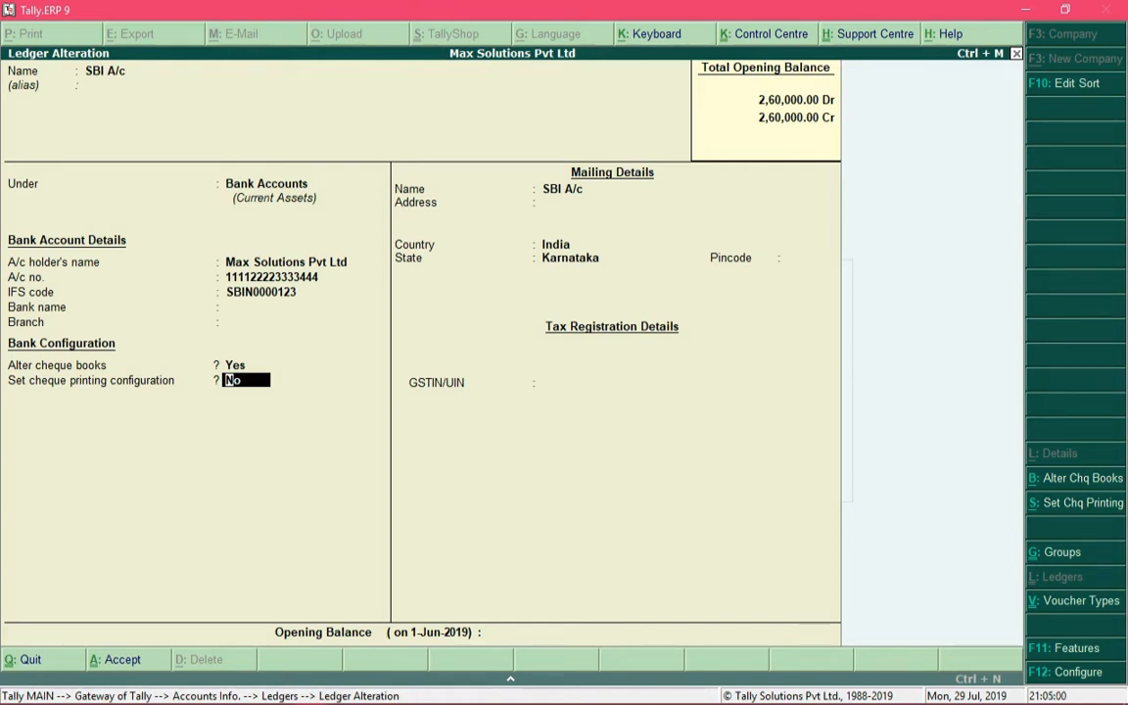
Set the ledger's bank name to State Bank of India (India)
key(Up)
key(Up)
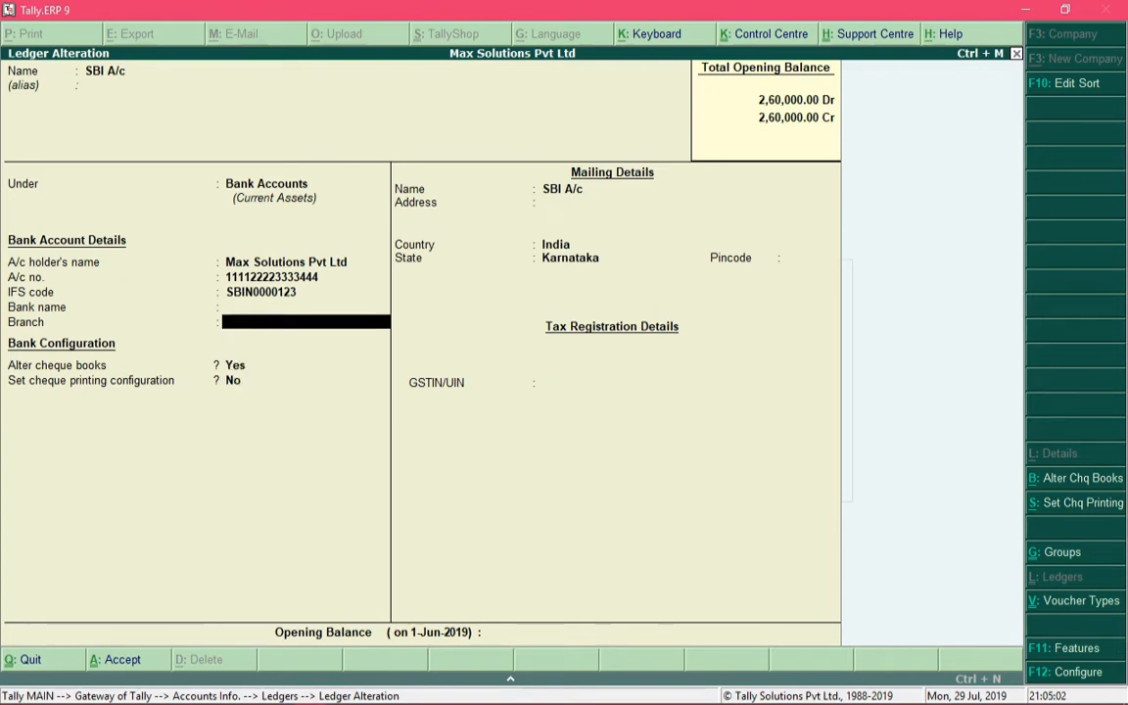
key(Up)
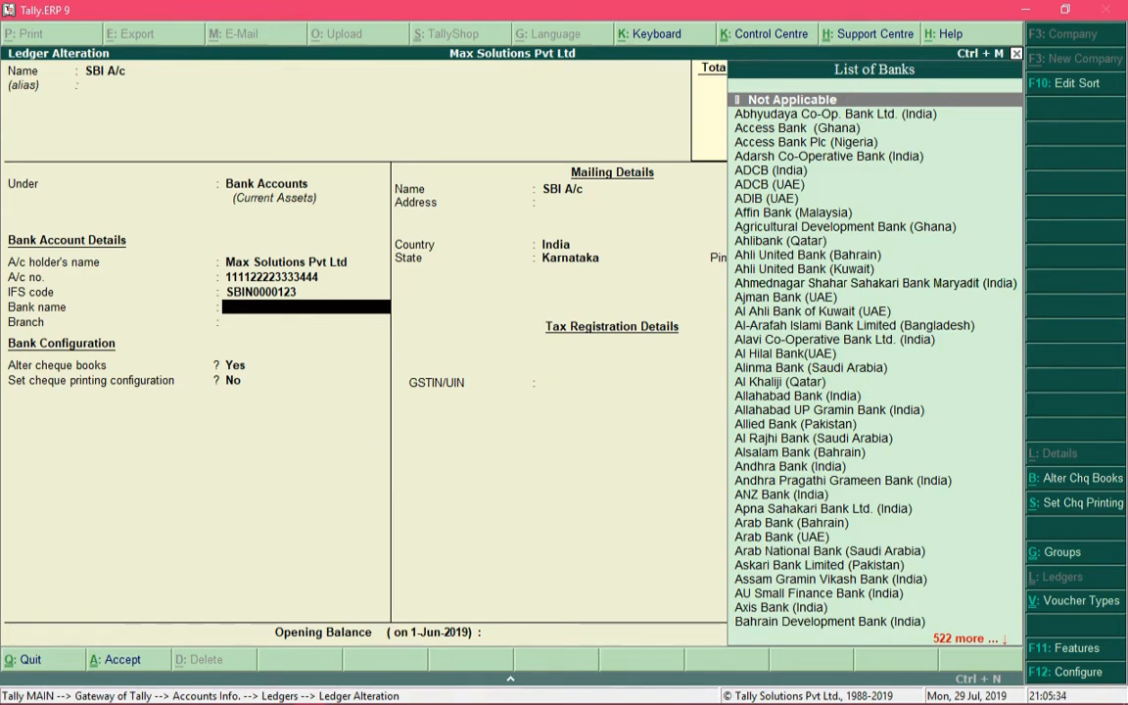
text(S)
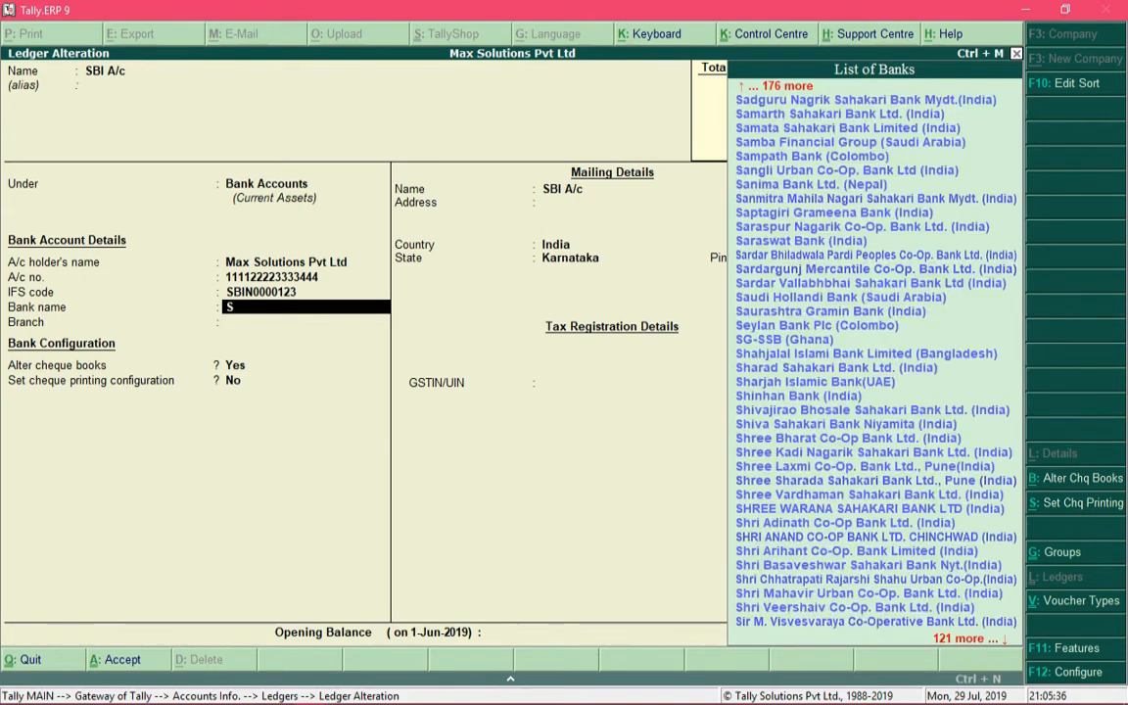
text(tate Bank of in)
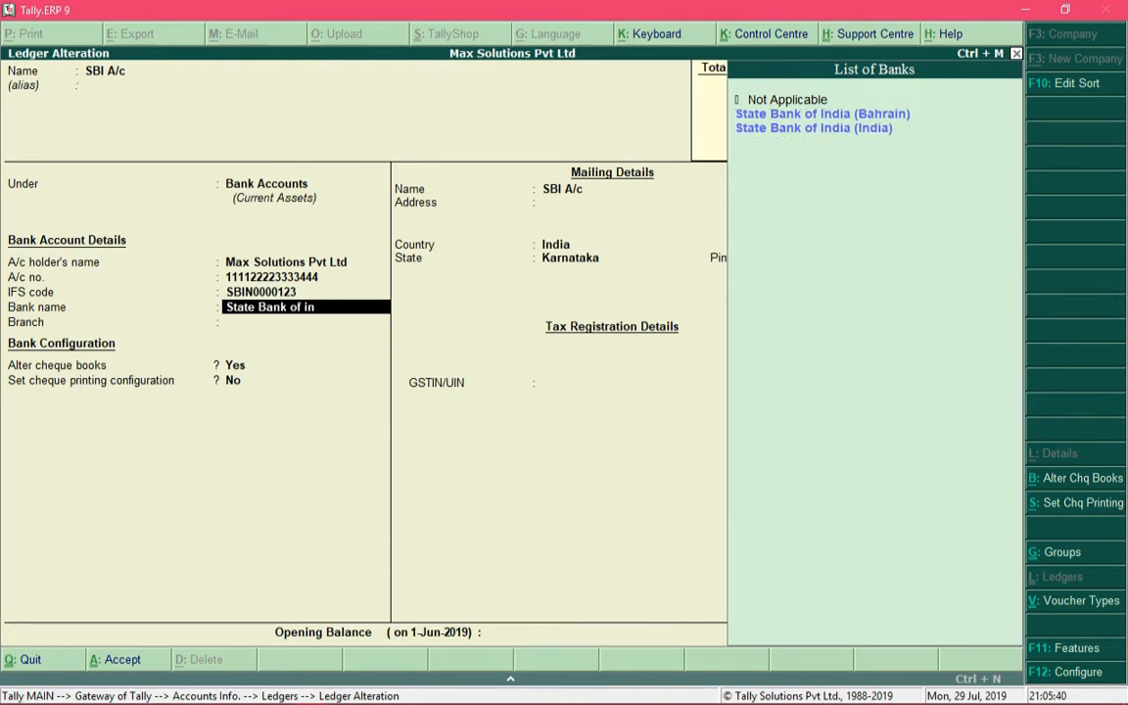
key(Down)
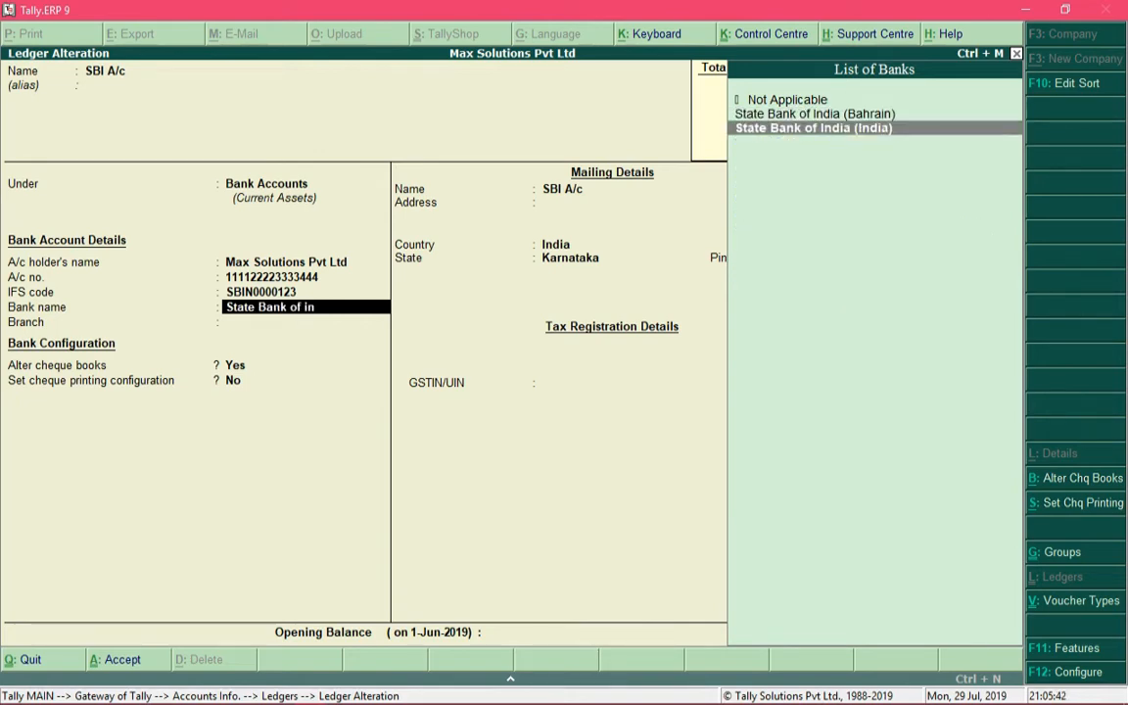
key(Return)
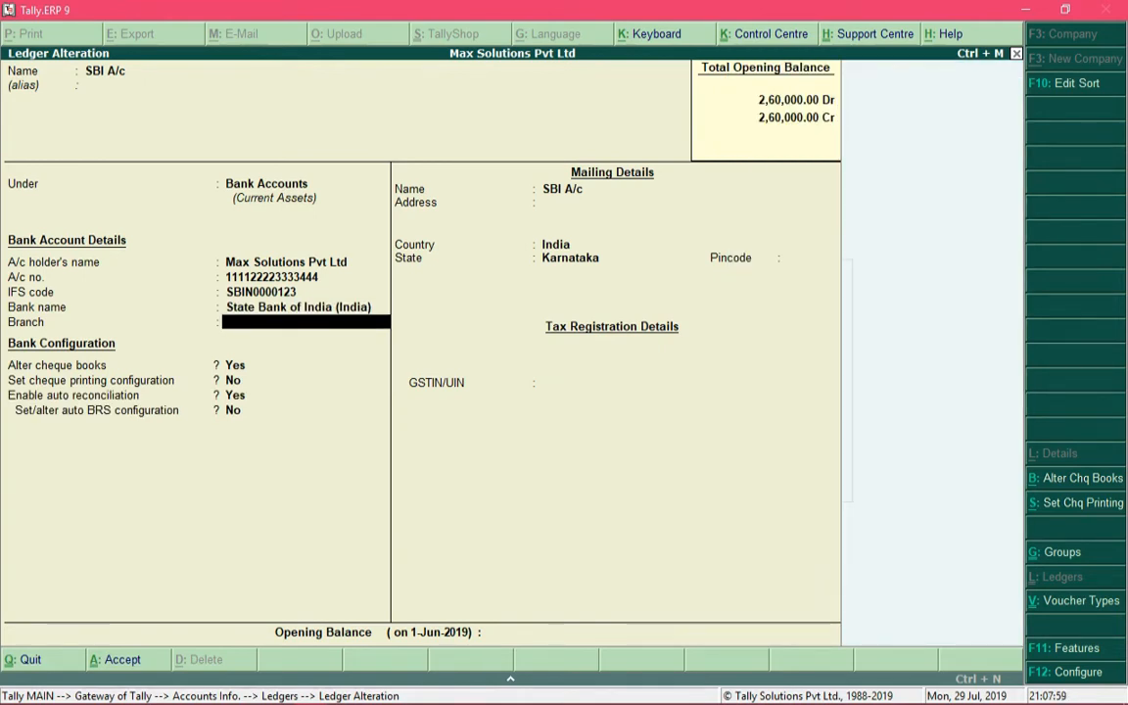
Enter Koramangala as the bank branch, keeping the chosen bank name
text(Koramangal)
text(a)
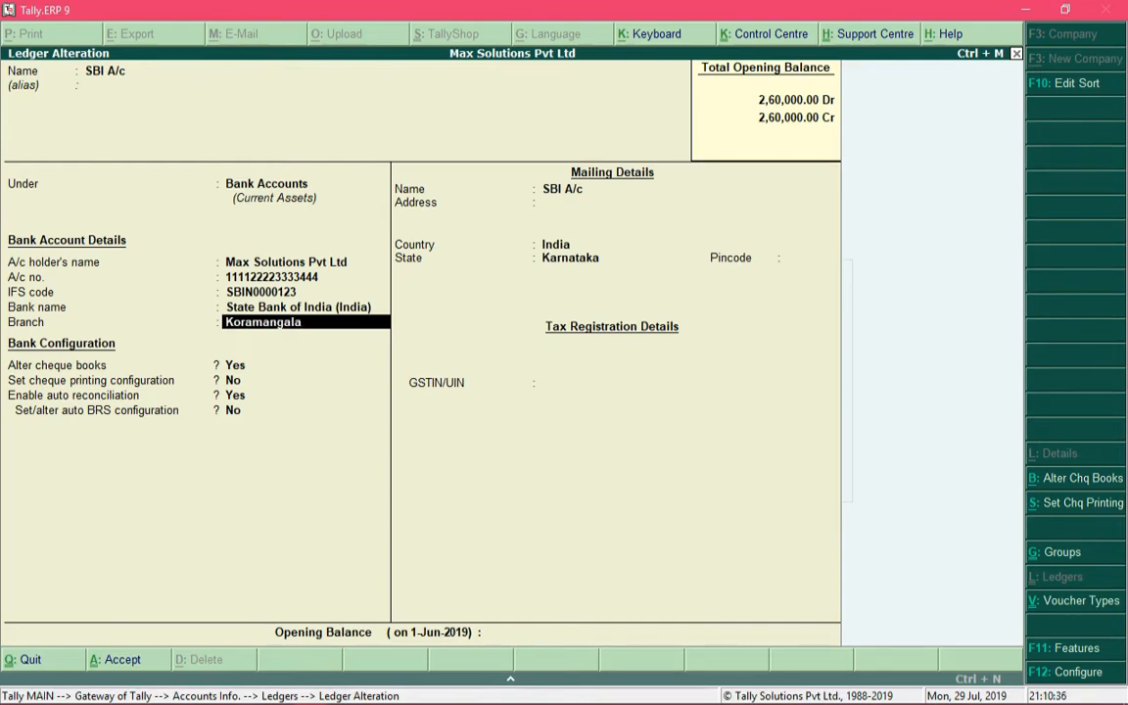
key(Up)
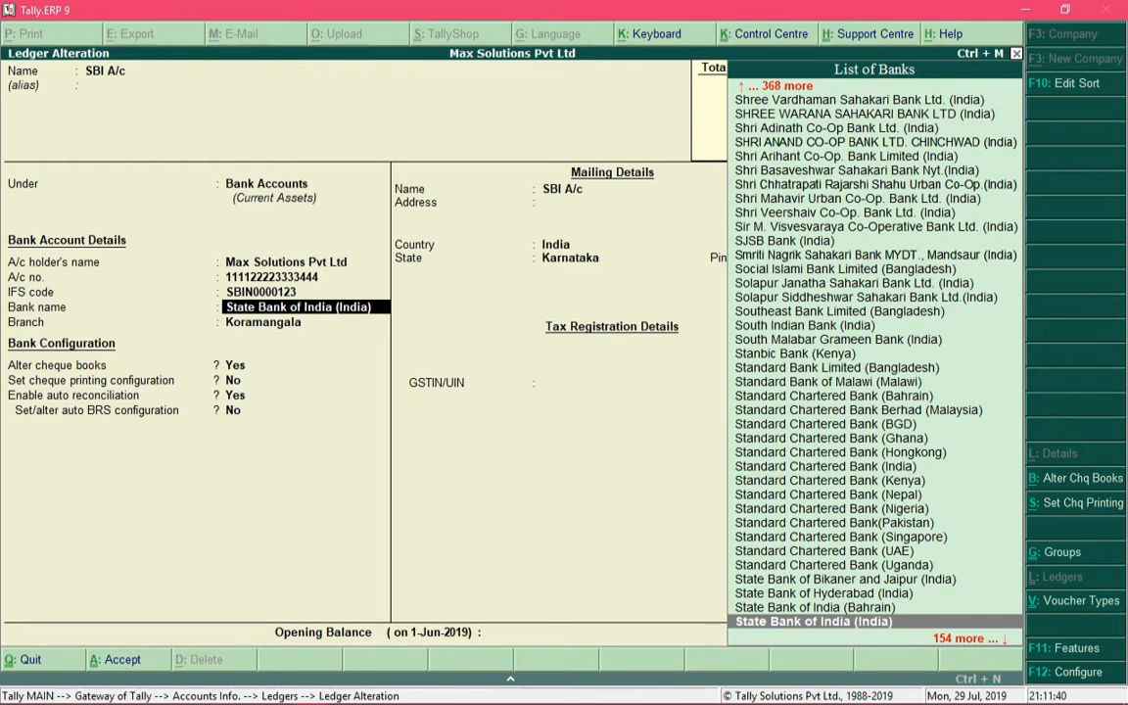
key(Return)
key(Return)
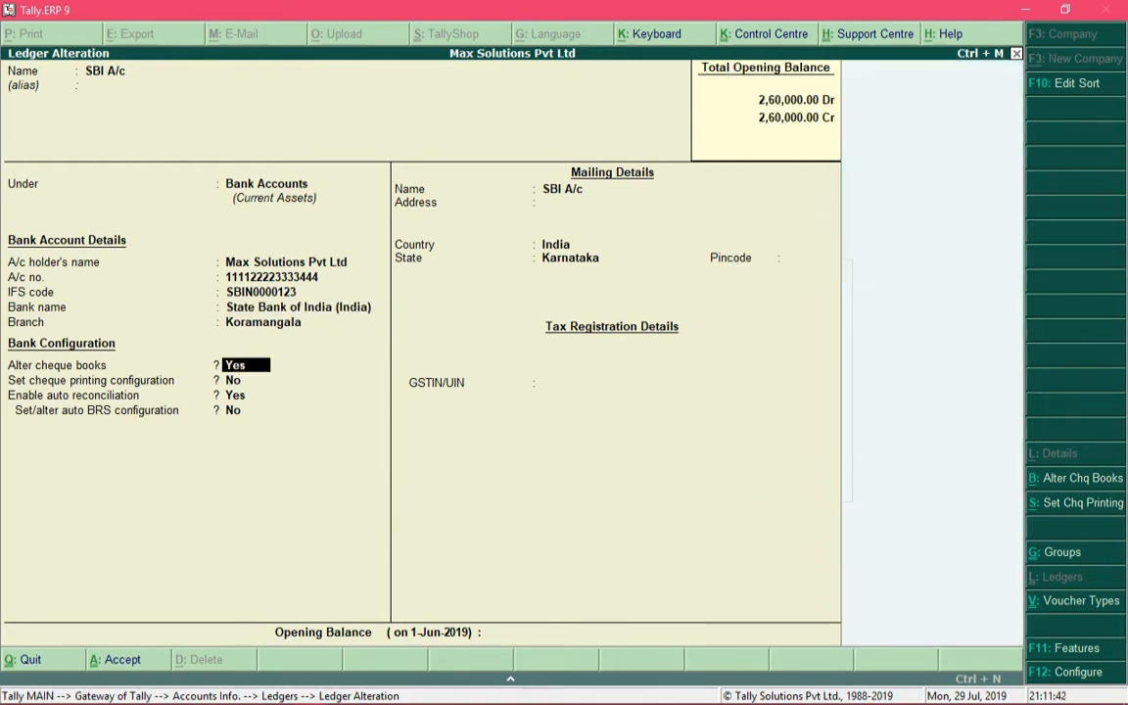
Keep the existing cheque book ranges and set the cheque printing configuration option to Yes
key(Return)
key(Return)
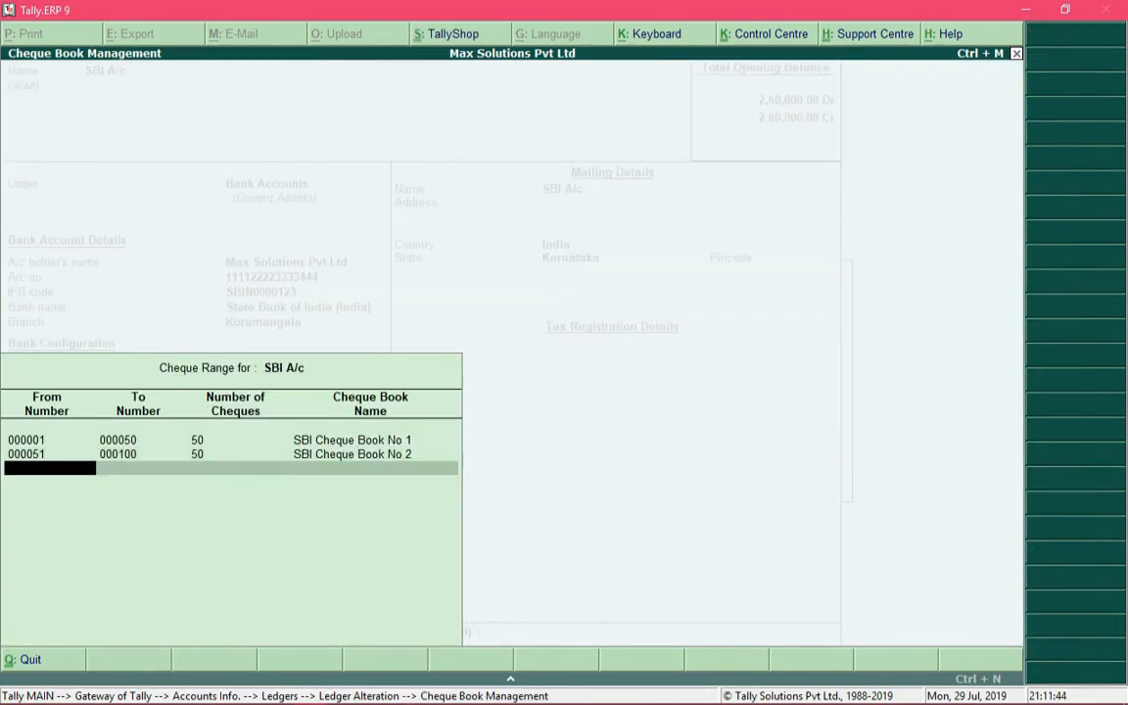
key(Return)
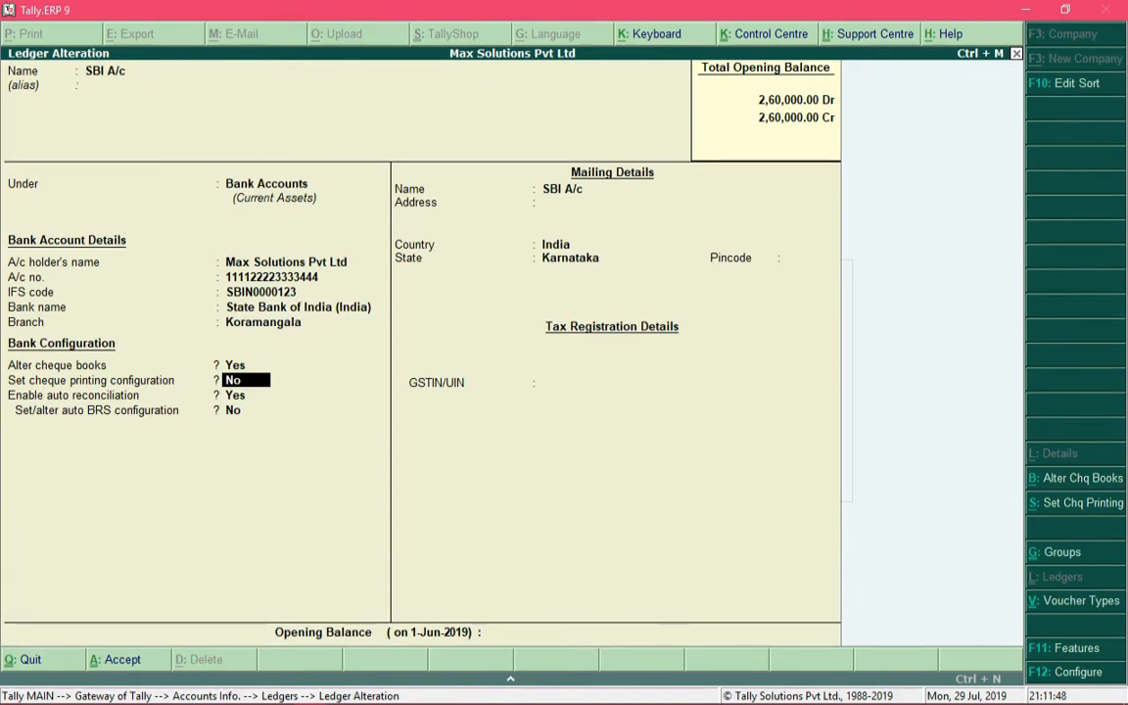
text(yes)
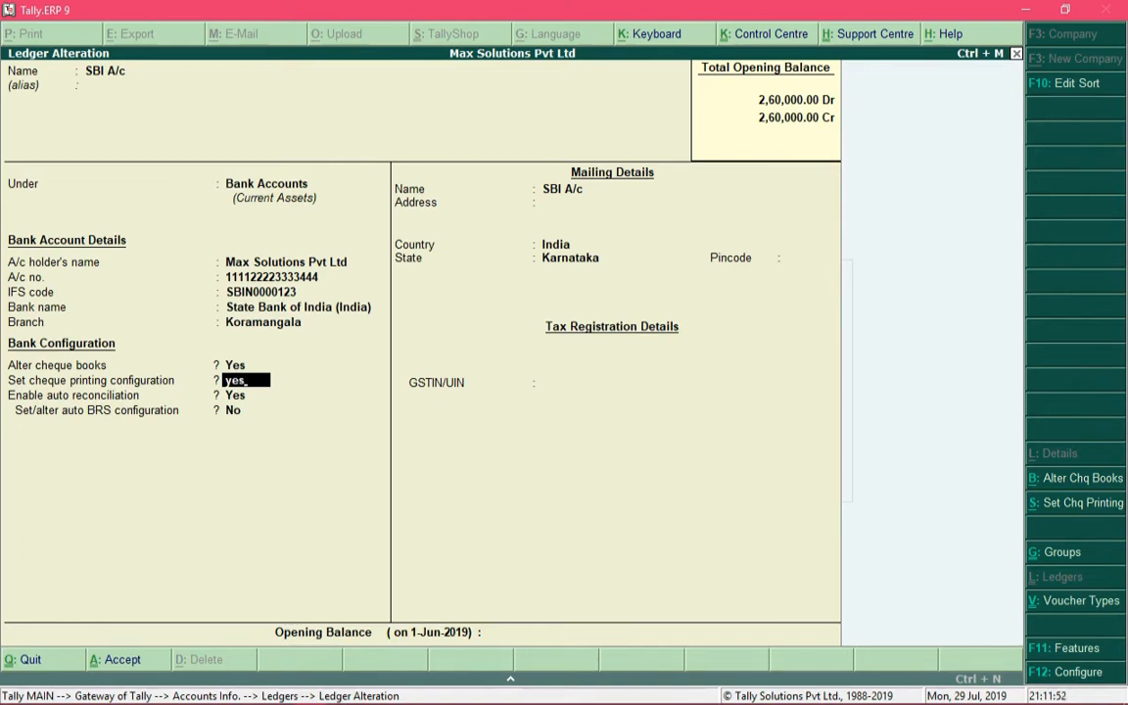
key(Return)
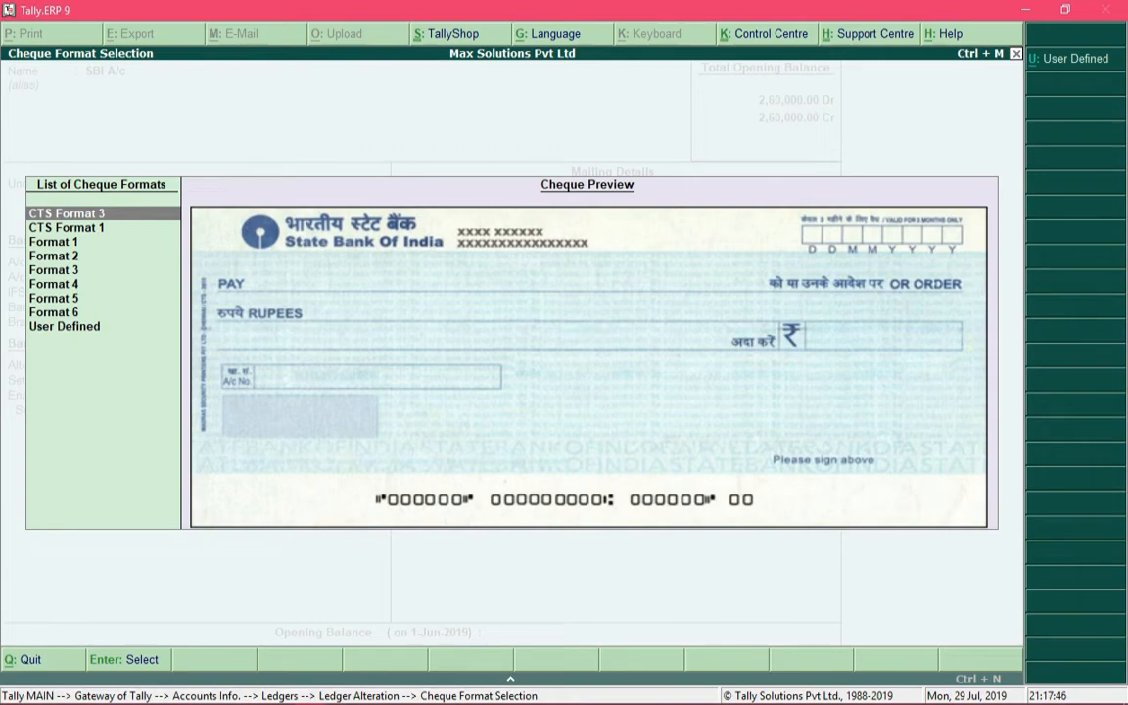
Examine the previews of the available State Bank of India cheque formats
key(Down)
key(Down)
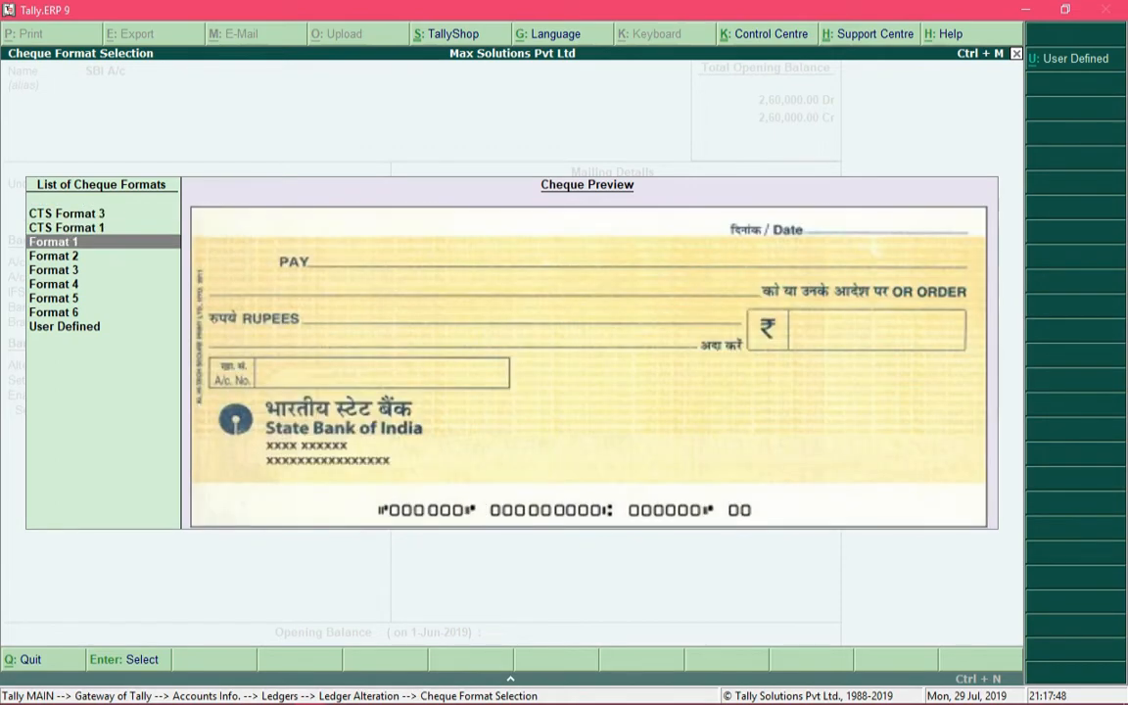
key(Down)
key(Down)
key(Down)
key(Down)
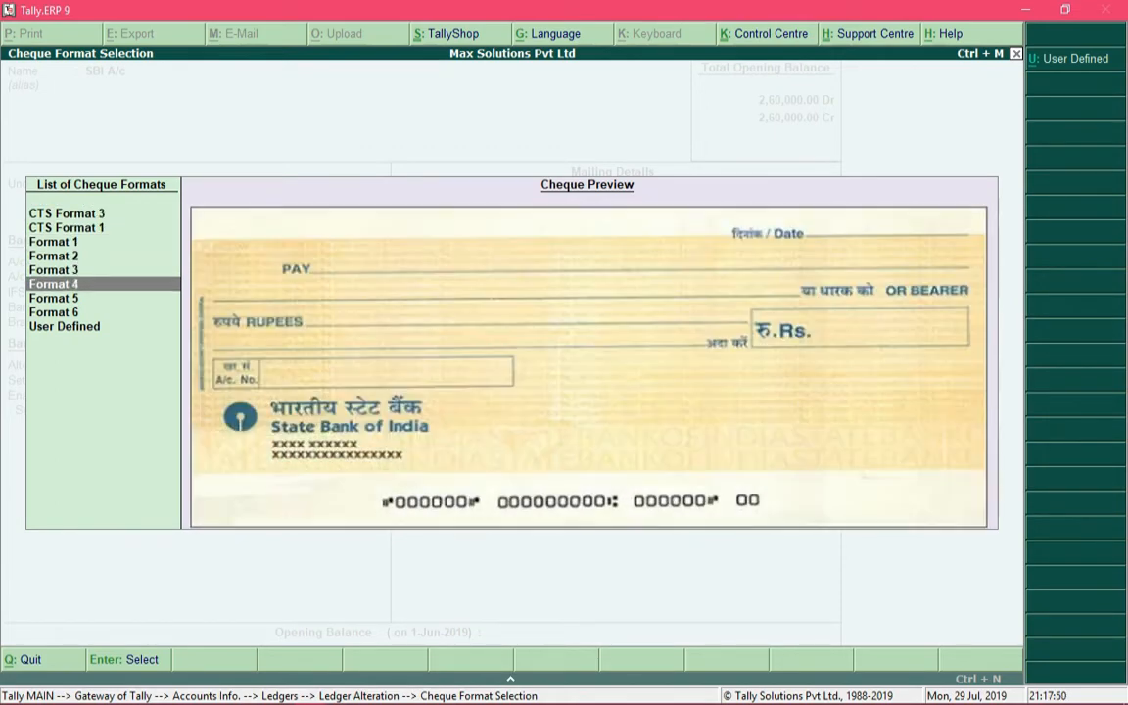
key(Down)
key(Up)
key(Up)
key(Up)
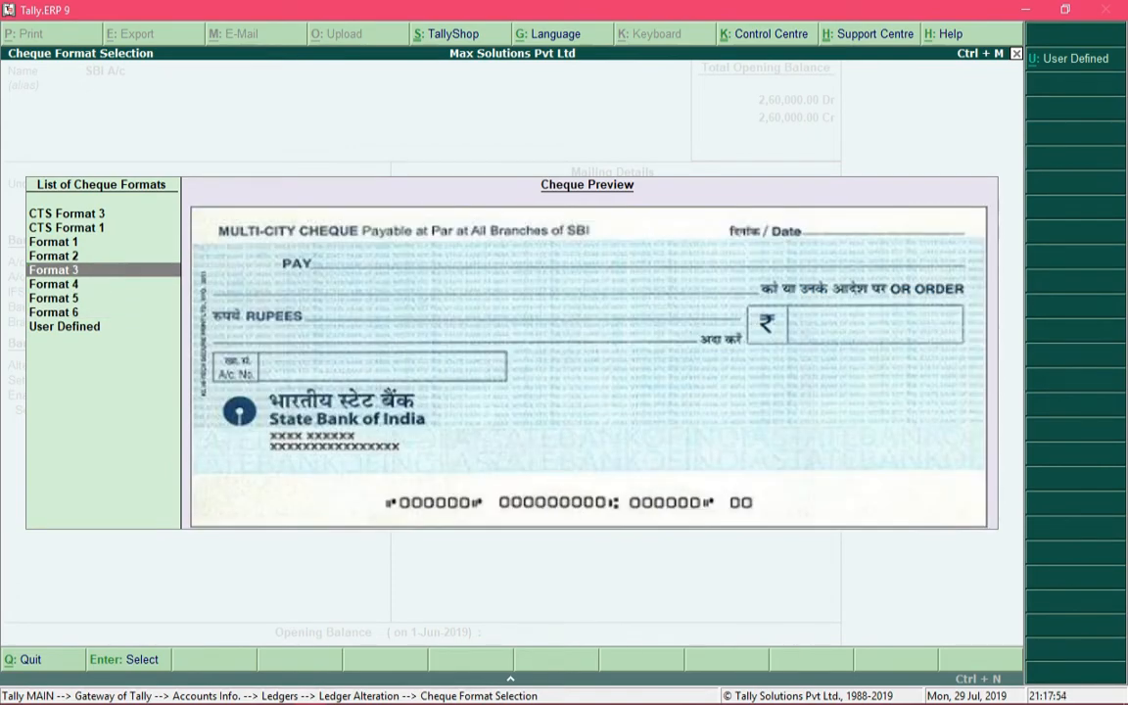
key(Up)
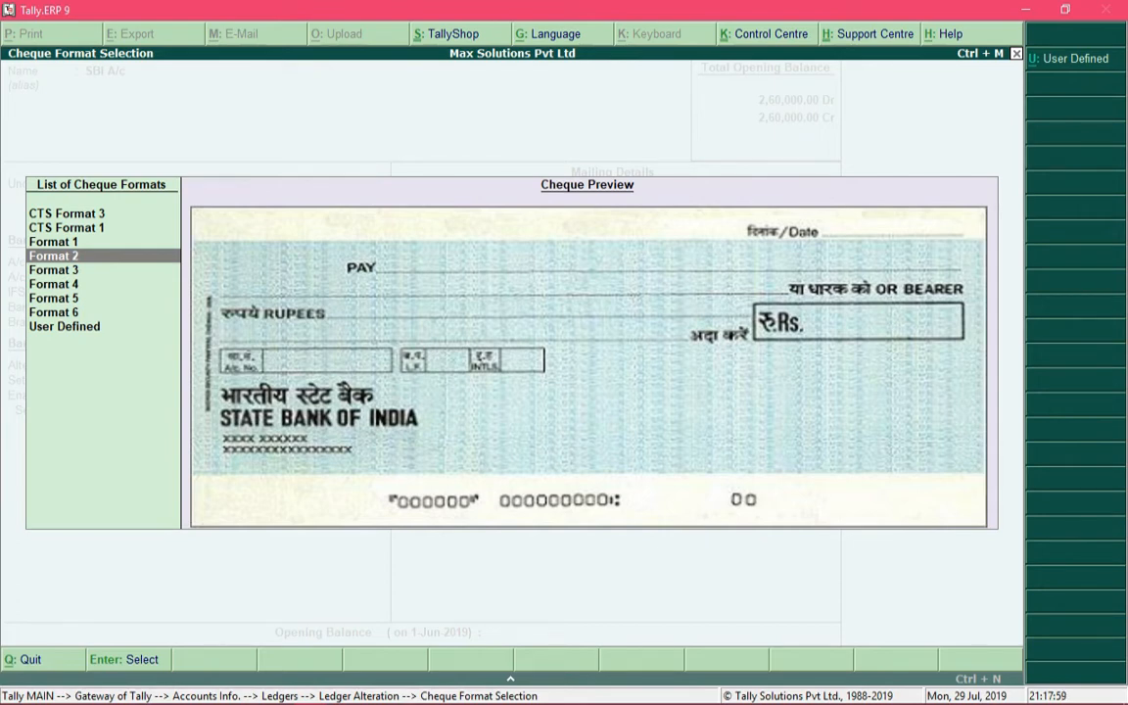
key(Up)
key(Up)
key(Up)
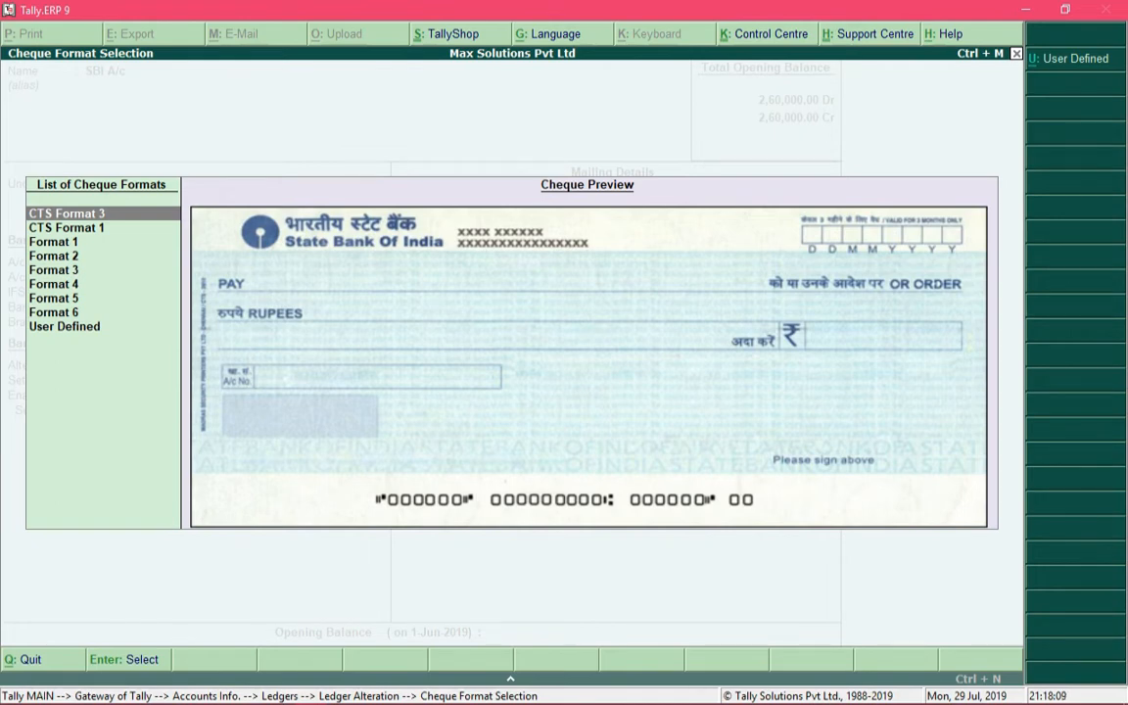
Compare the first few State Bank of India cheque formats again and select CTS Format 3
key(Down)
key(Down)
key(Down)
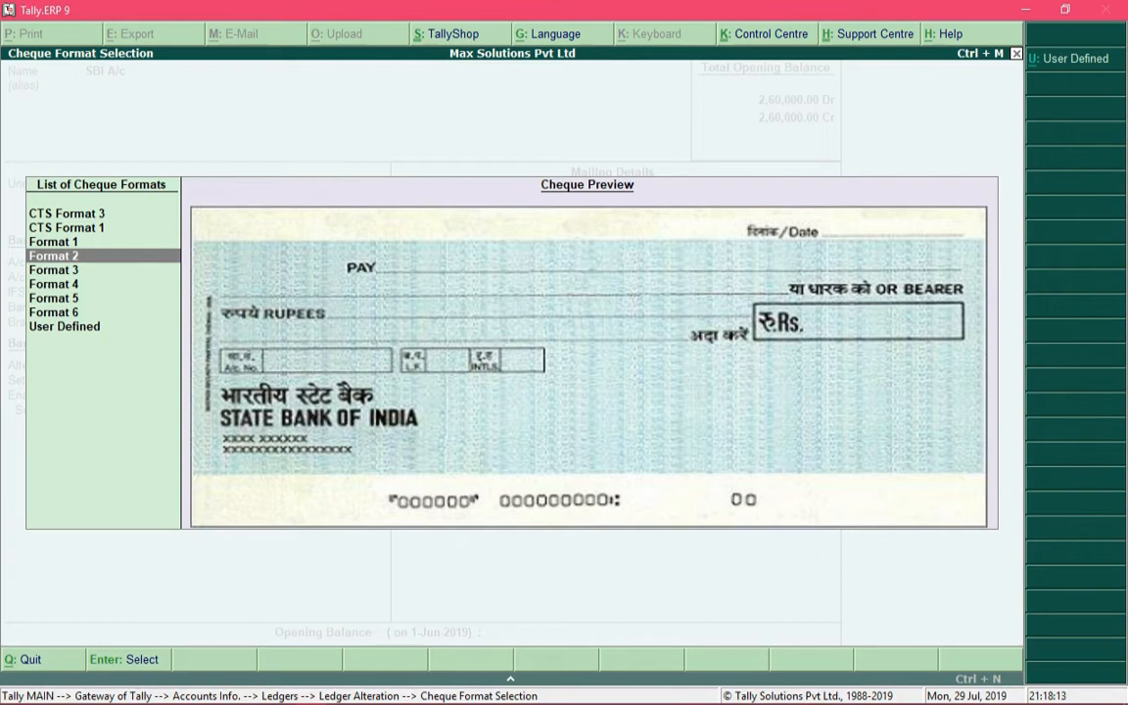
key(Up)
key(Up)
key(Up)
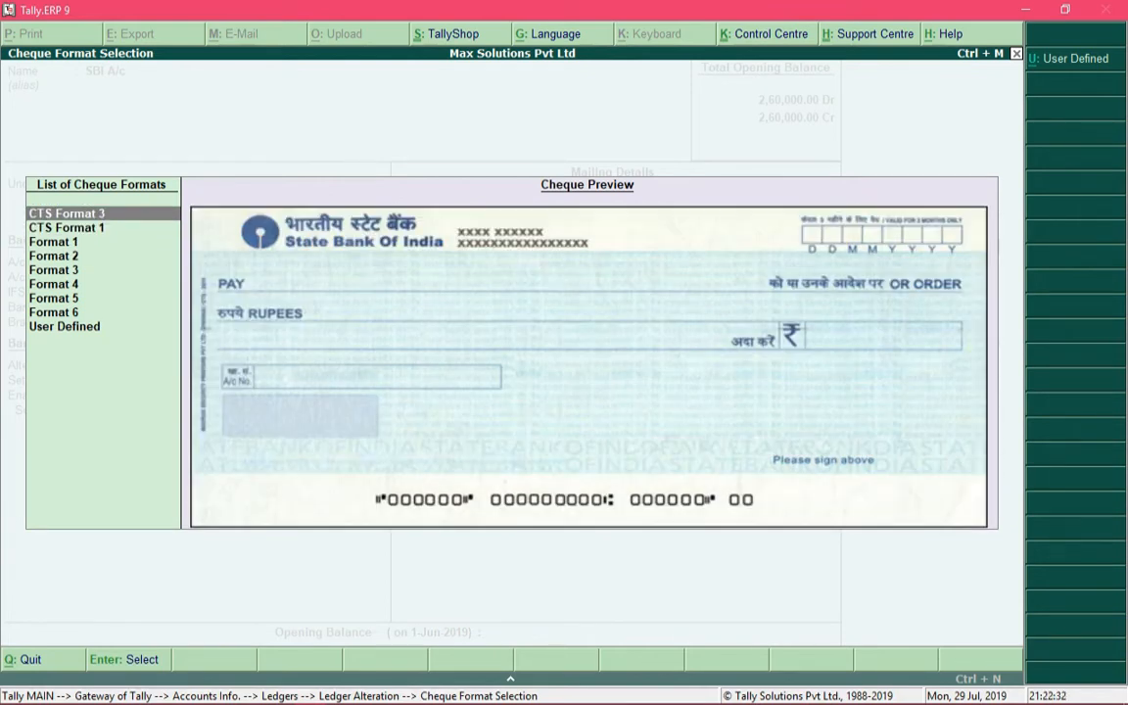
key(Return)
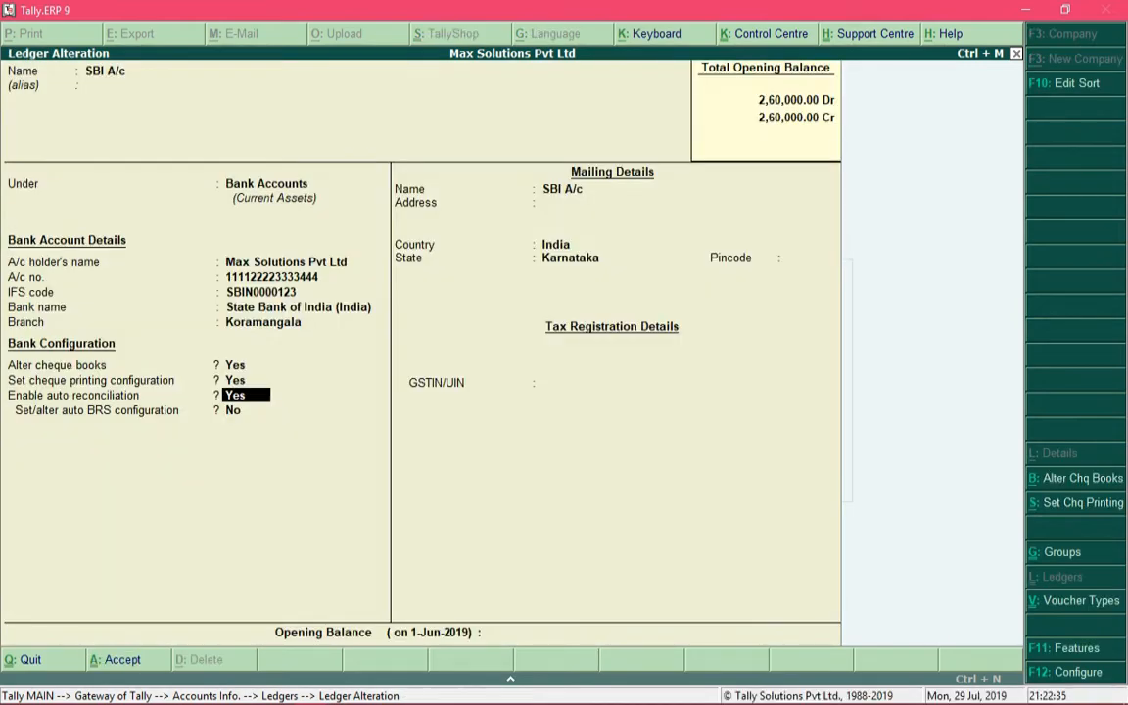
Change the ledger's bank name to HDFC Bank (India), keeping the existing cheque book ranges
key(Up)
key(Up)
key(Up)
key(Up)
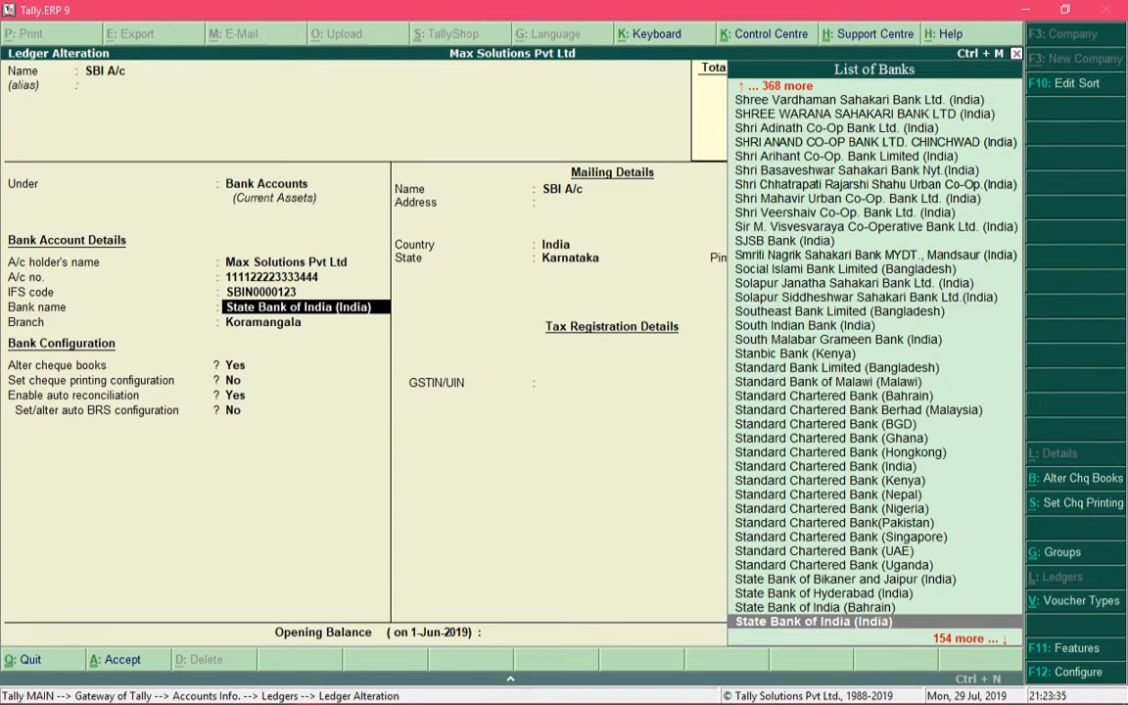
text(hdfc)
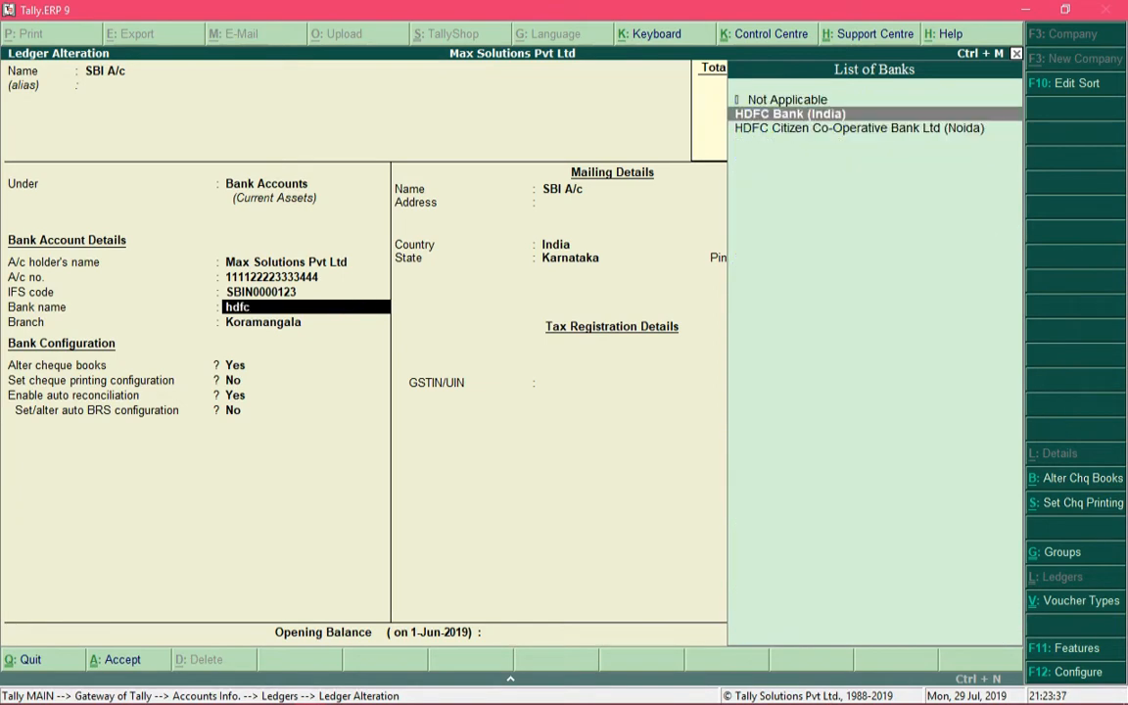
key(Return)
key(Return)
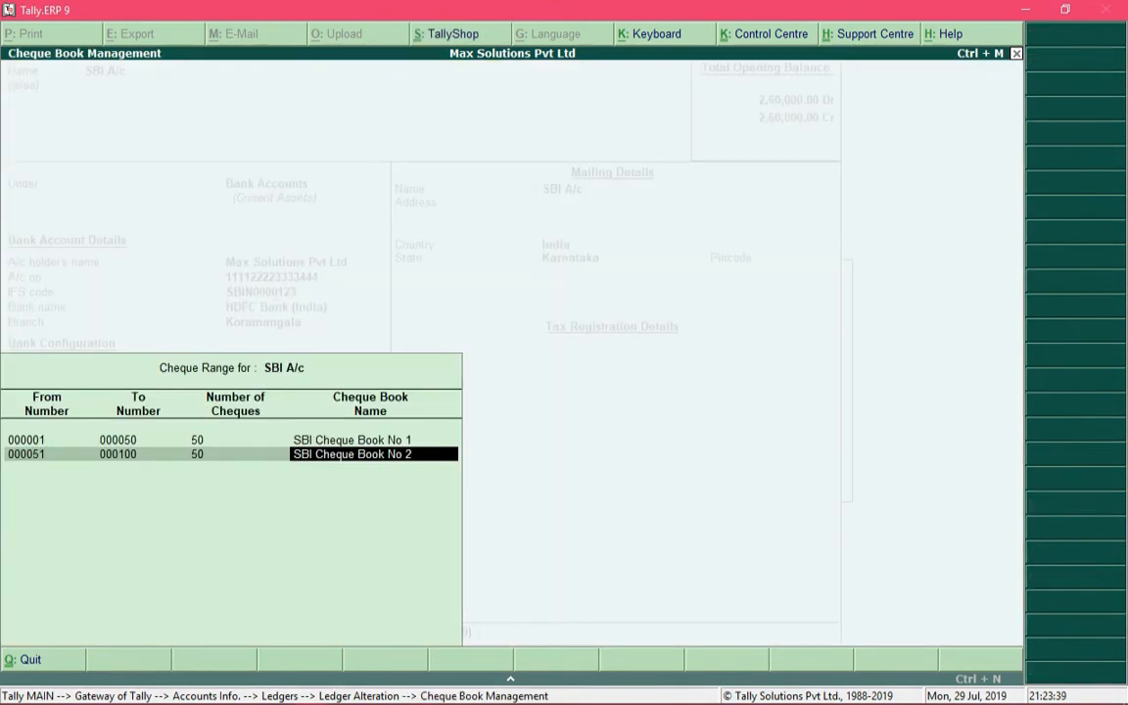
key(Return)
Set the cheque printing configuration option to Yes, preview the HDFC Bank cheque formats and select CTS Format
key(Return)
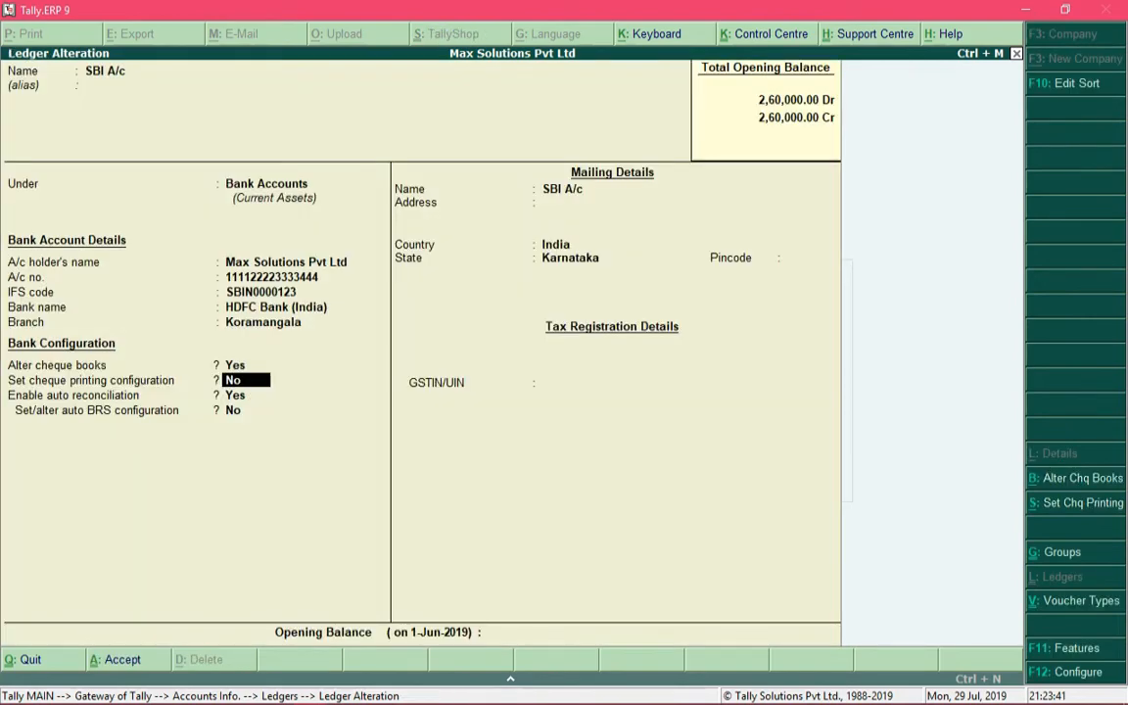
text(y)
key(Return)
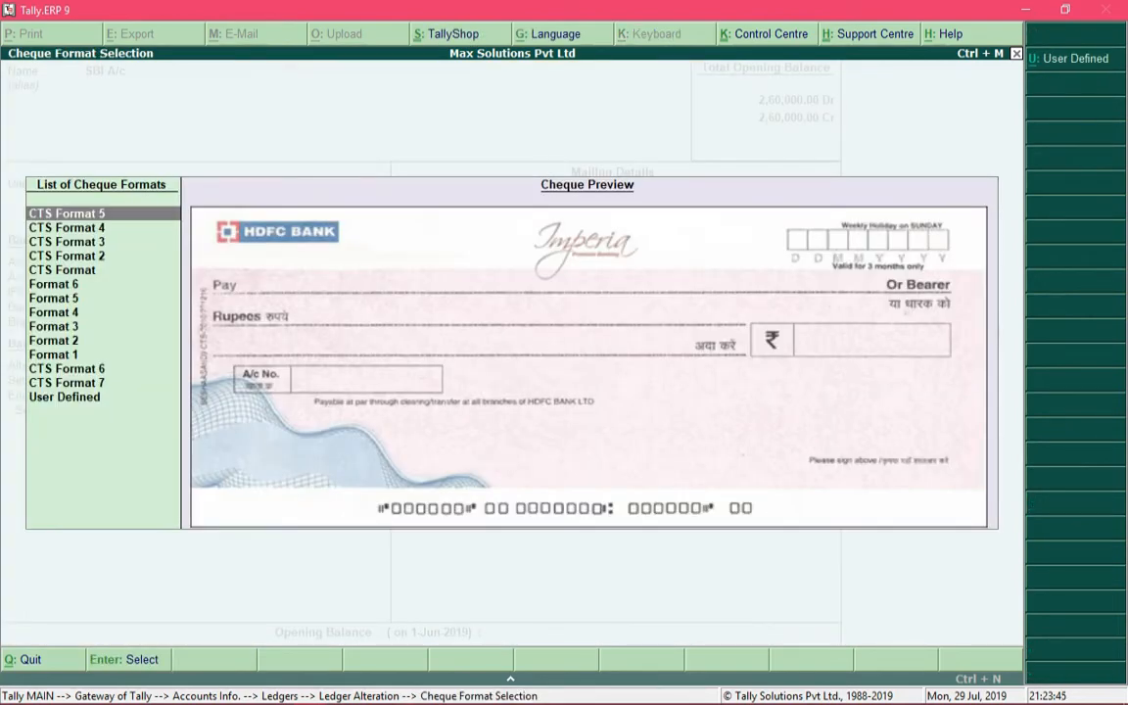
key(Down)
key(Down)
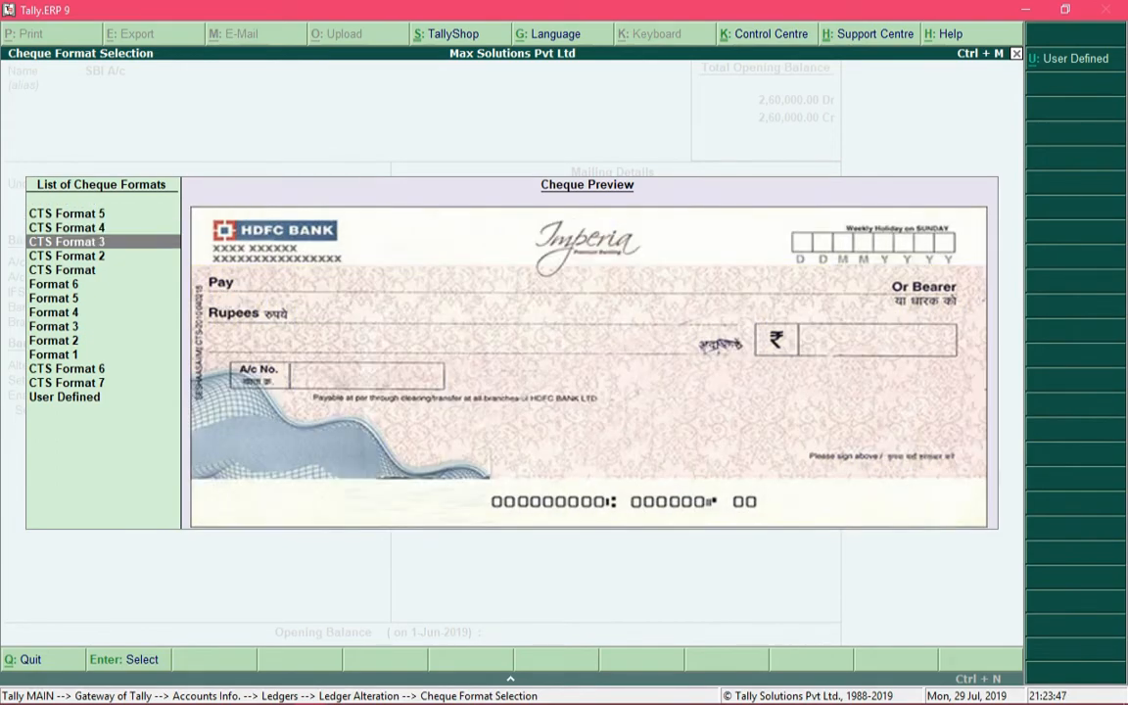
key(Down)
key(Down)
key(Down)
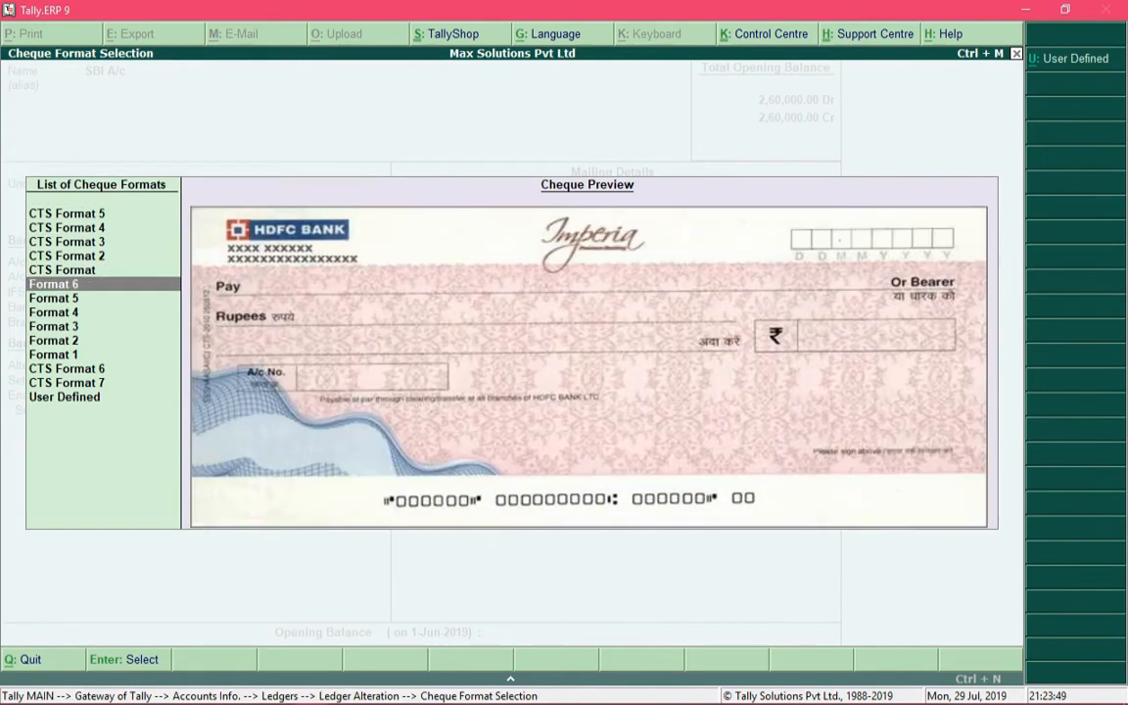
key(Down)
key(Up)
key(Up)
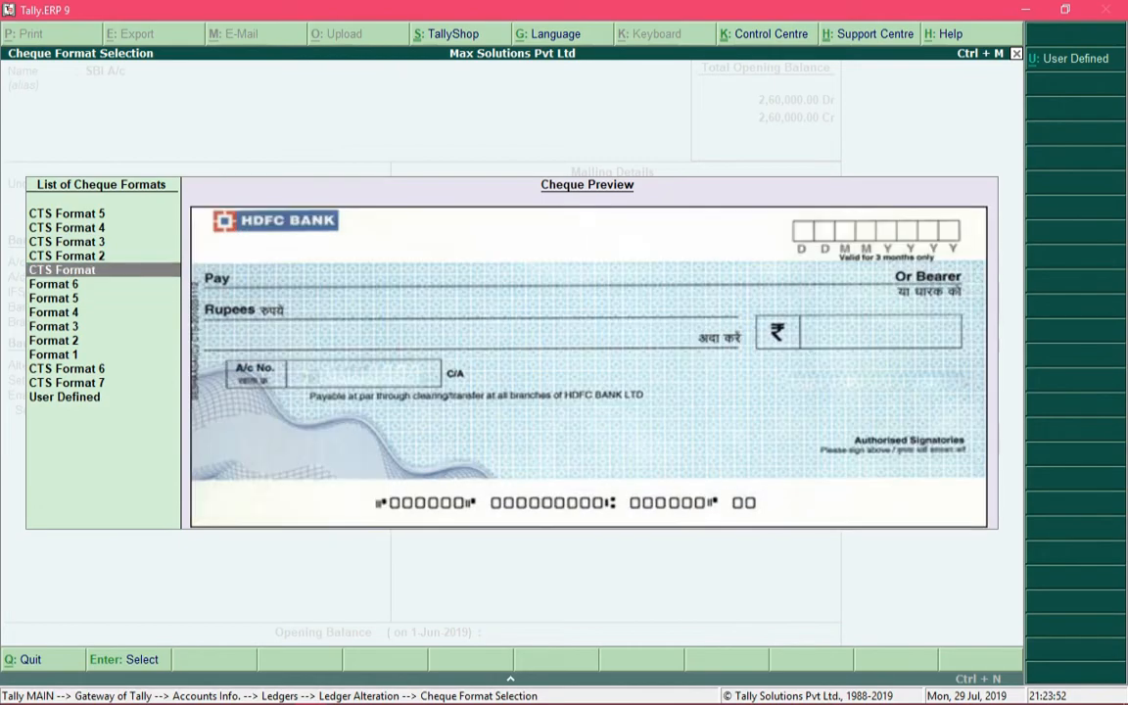
key(Down)
key(Up)
key(Return)
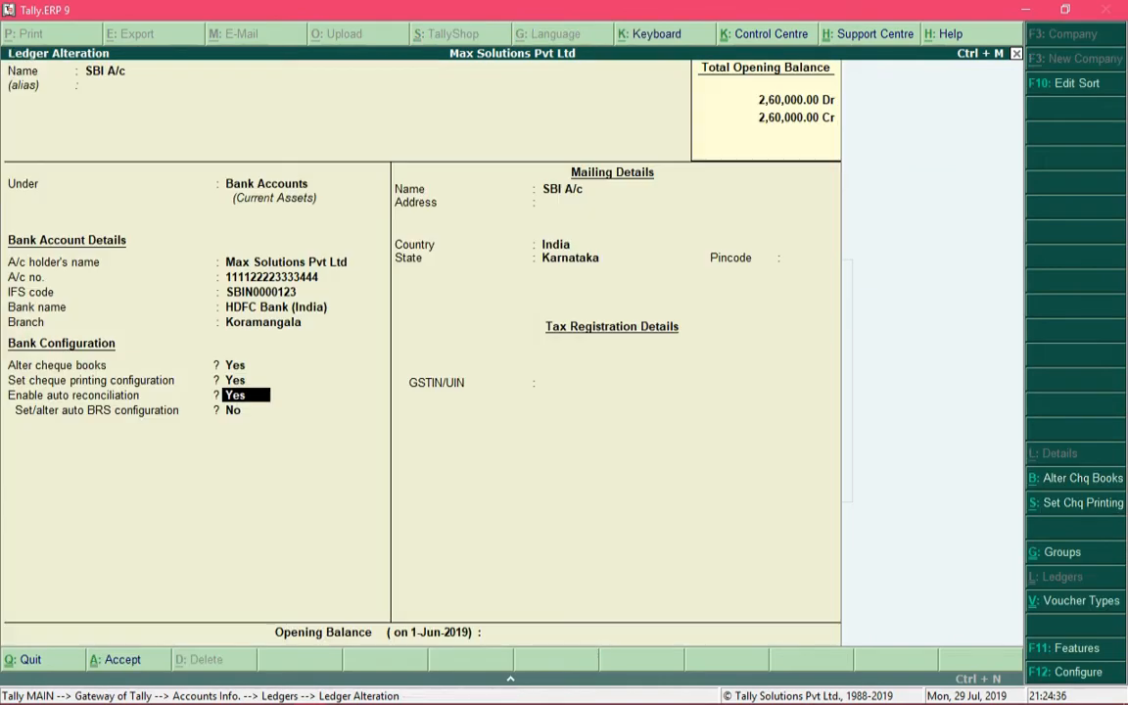
Set the ledger's bank name back to State Bank of India (India)
key(Up)
key(Up)
key(Up)
key(Up)
text(state)
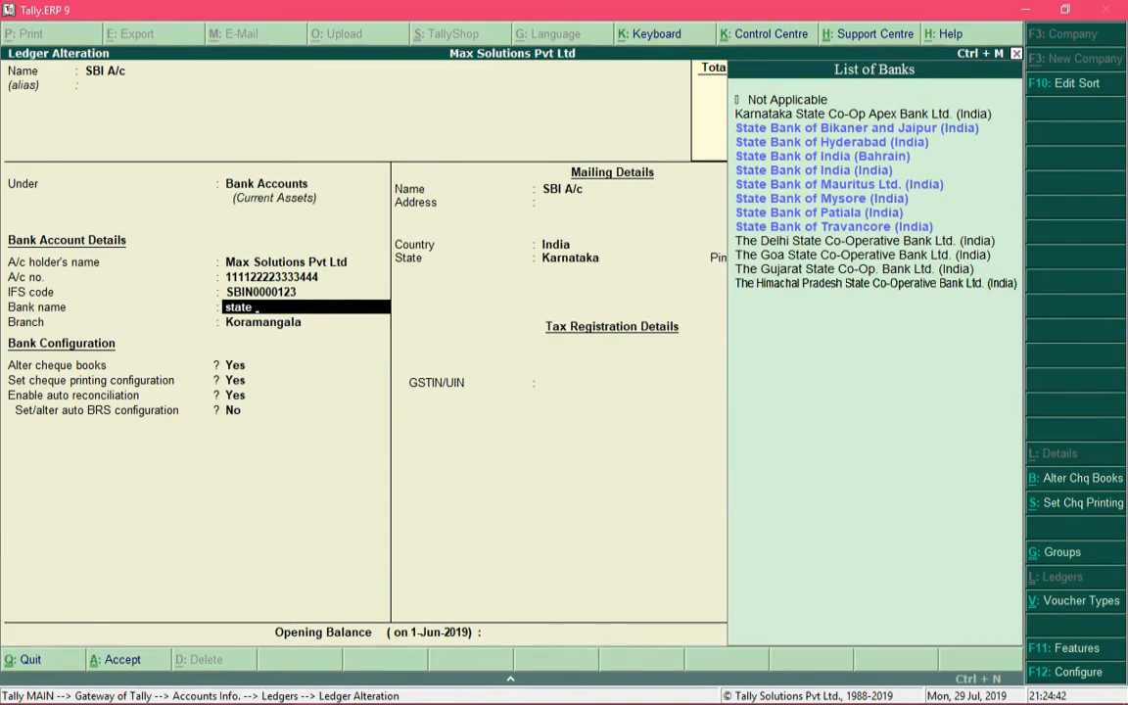
key(Down)
key(Down)
key(Down)
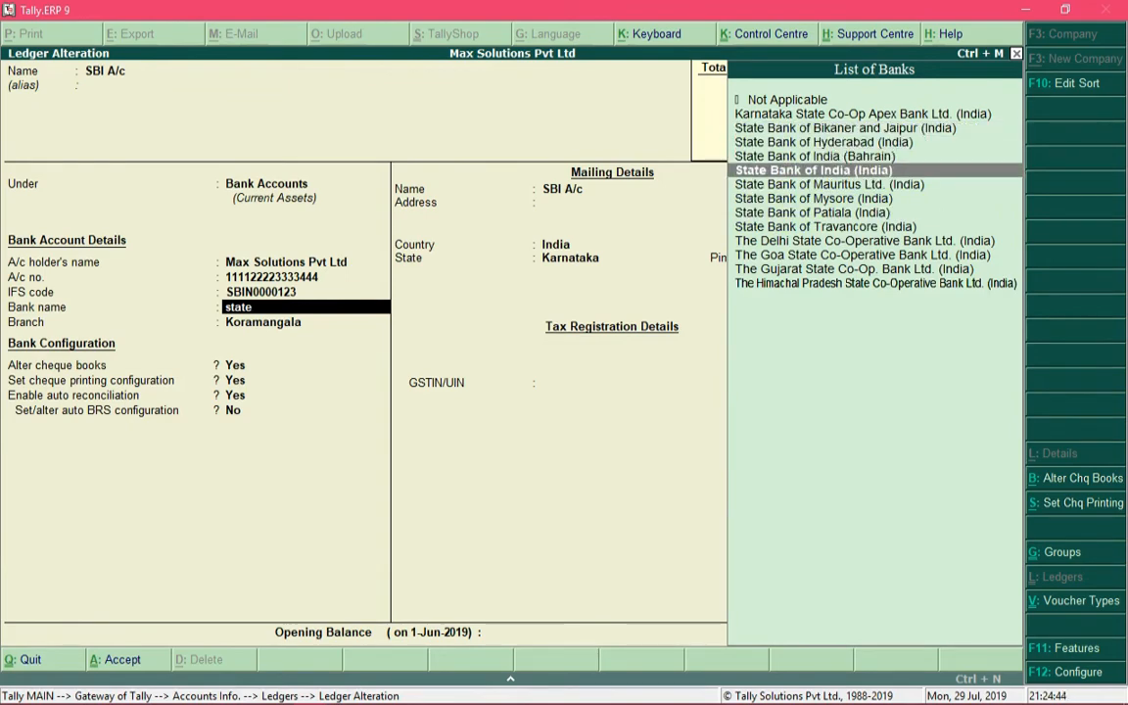
key(Return)
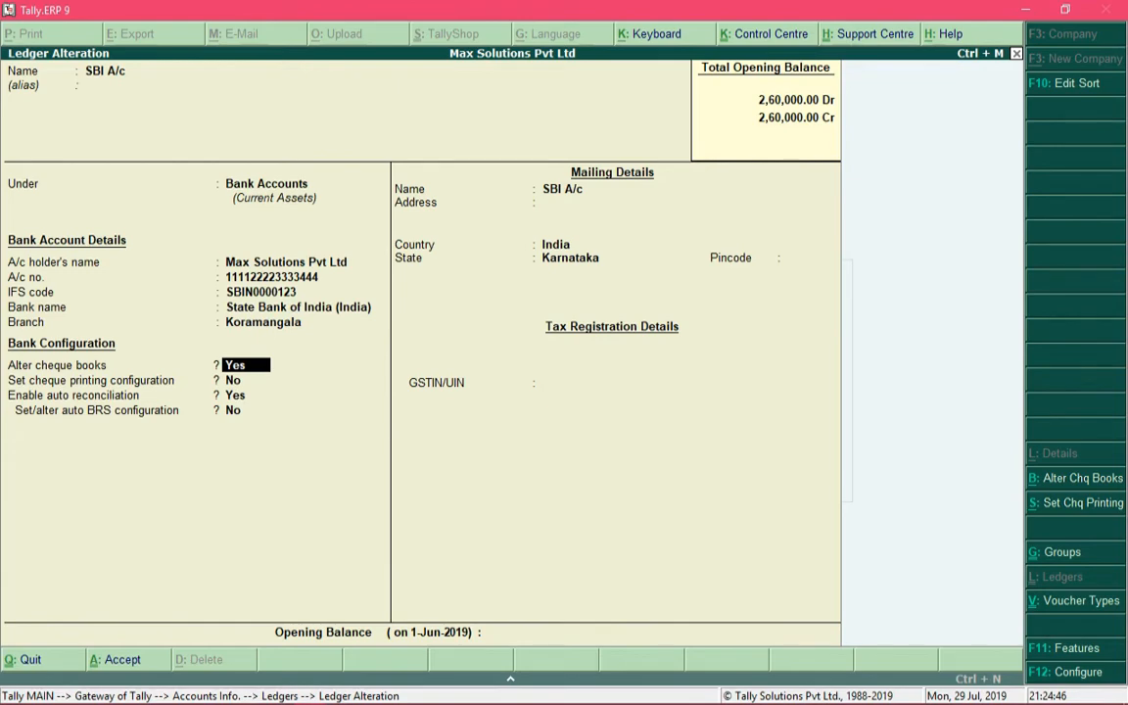
Keep the cheque book ranges, set the cheque printing configuration option to Yes and choose CTS Format 3
key(Return)
key(Return)
key(Return)
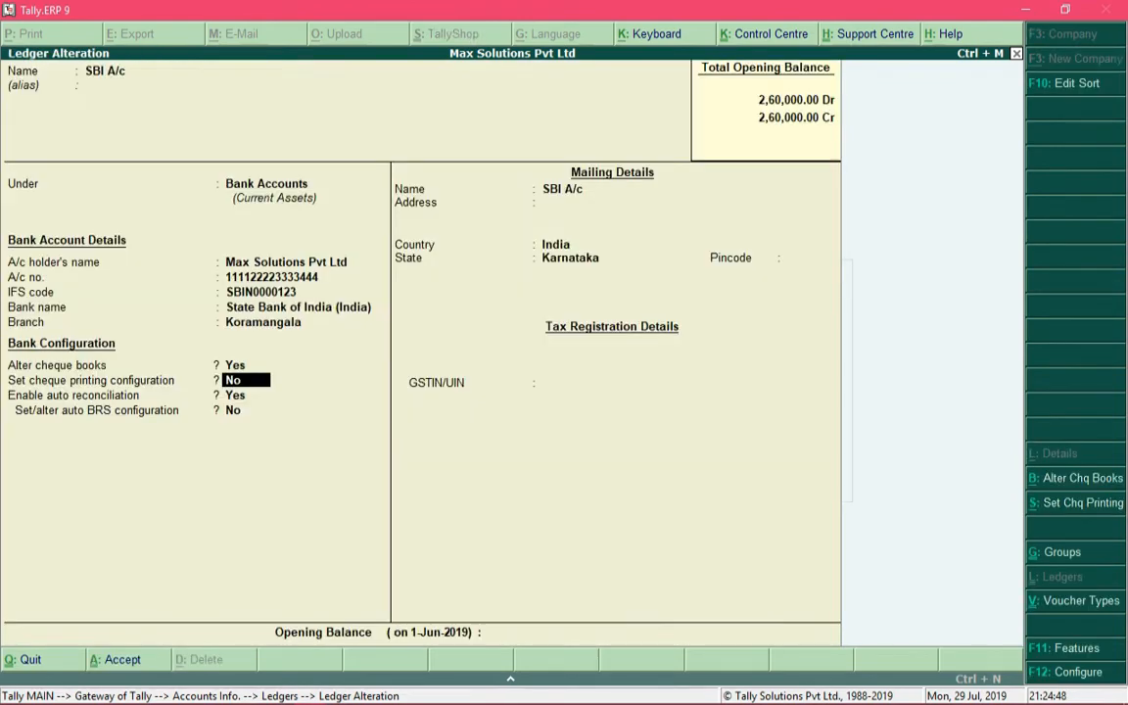
text(y)
key(Return)
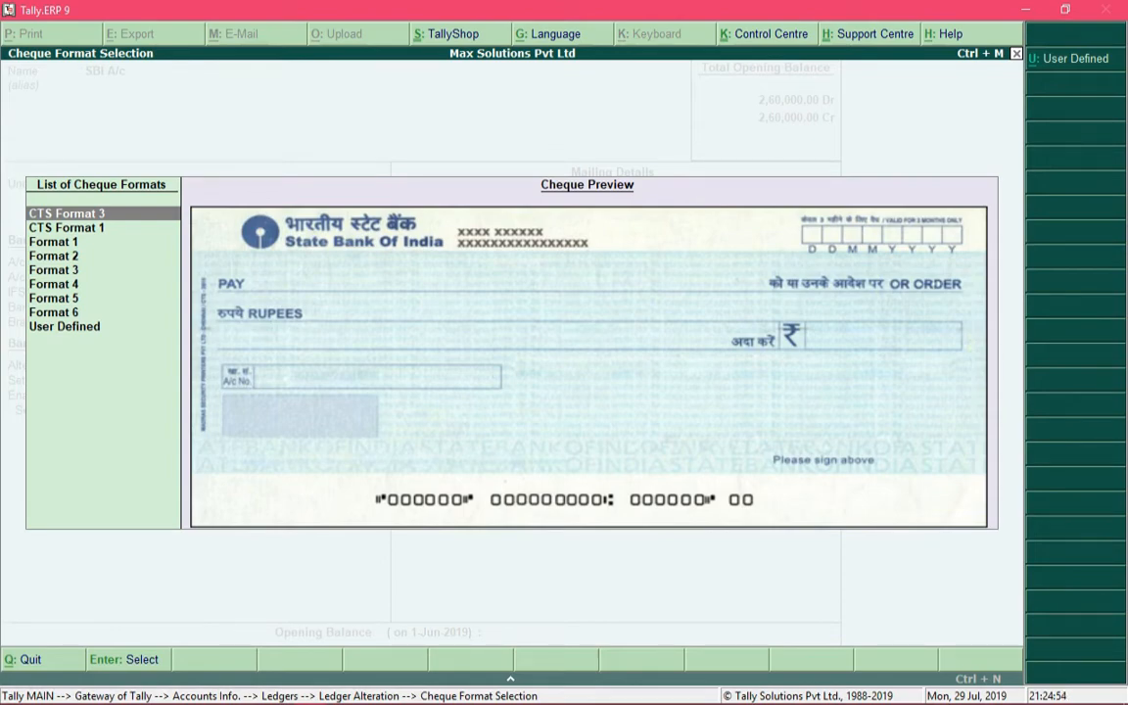
key(Return)
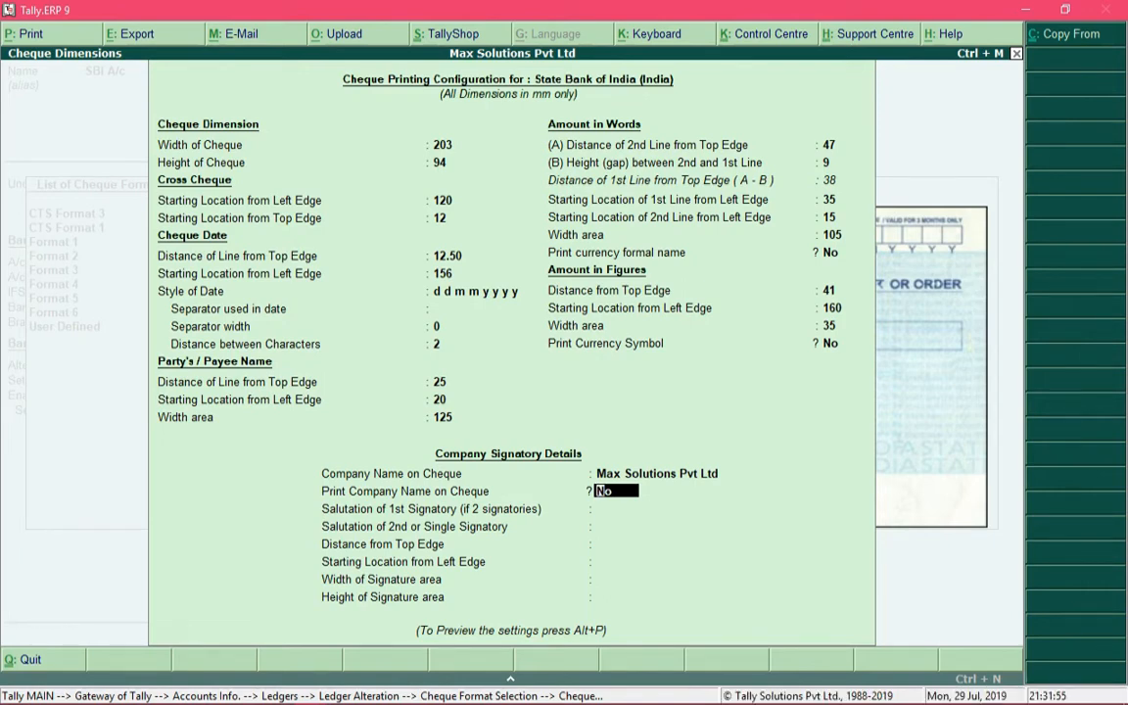
Review the cheque printing dimensions from the signatory details back to the width of the cheque
key(Up)
key(Up)
key(Up)
key(Up)
key(Up)
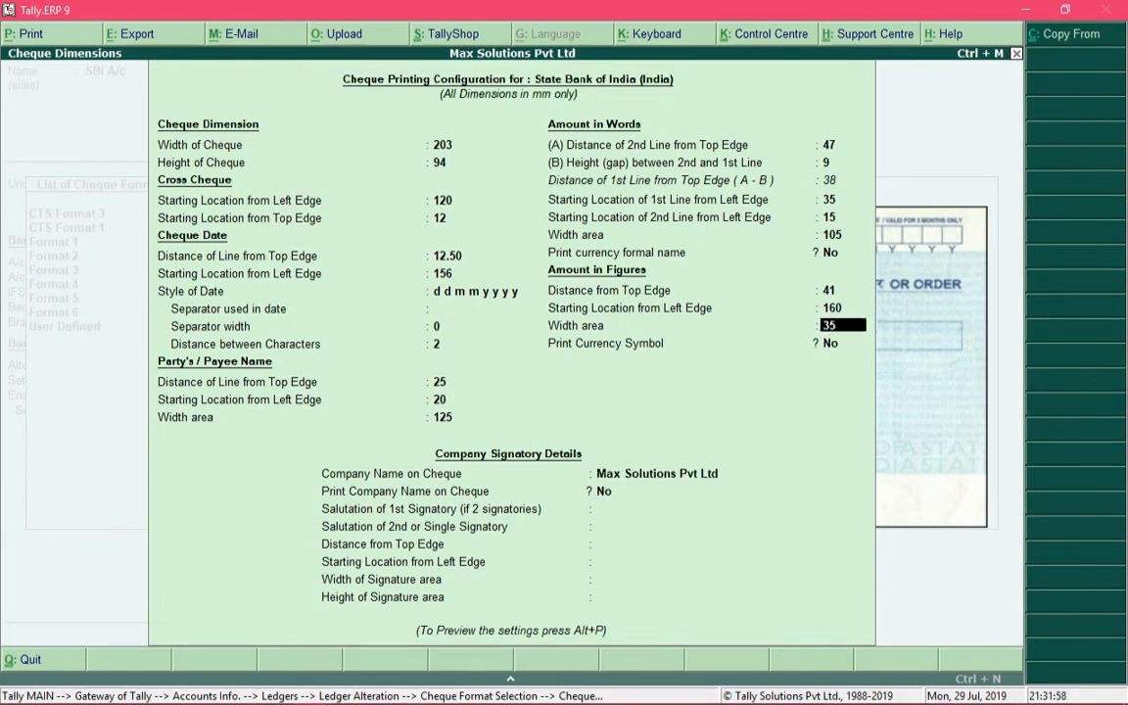
key(Up)
key(Up)
key(Up)
key(Up)
key(Up)
key(Up)
key(Up)
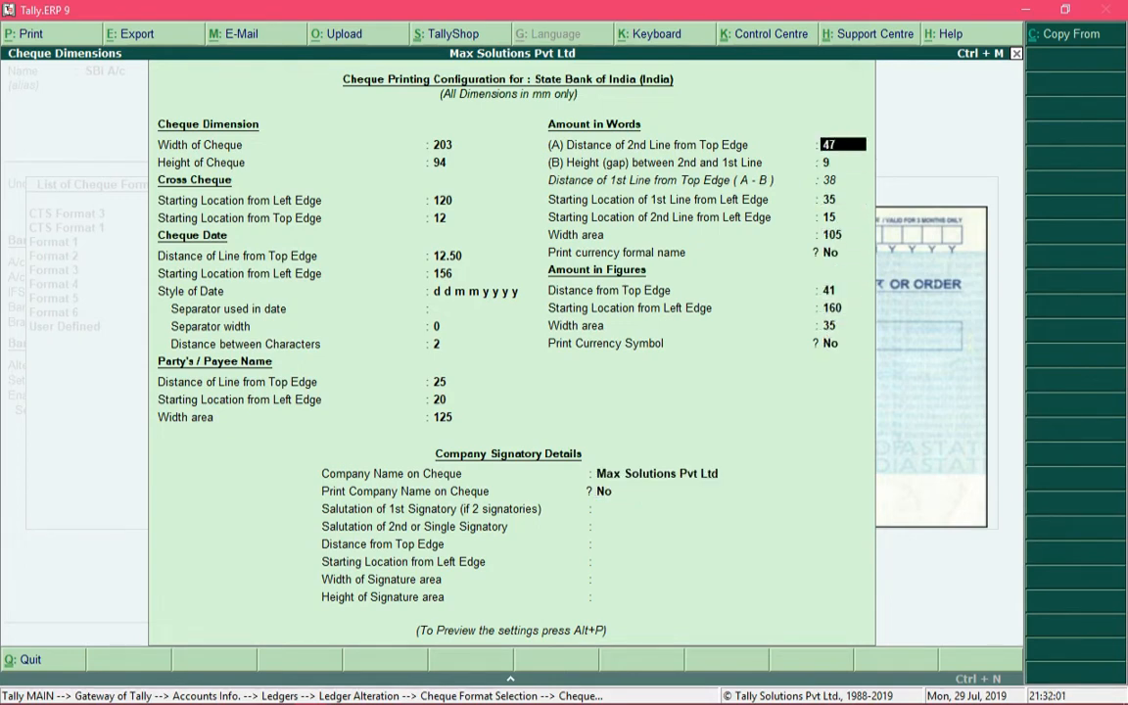
key(Up)
key(Up)
key(Up)
key(Up)
key(Up)
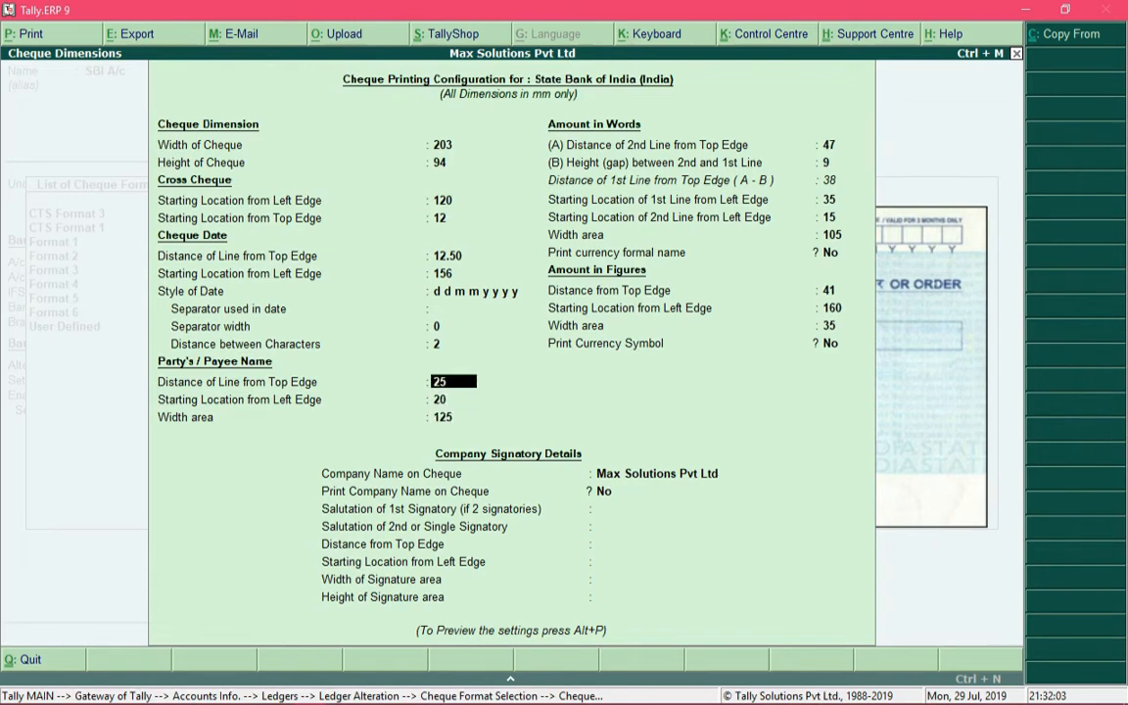
key(Up)
key(Up)
key(Up)
key(Up)
key(Up)
key(Up)
key(Up)
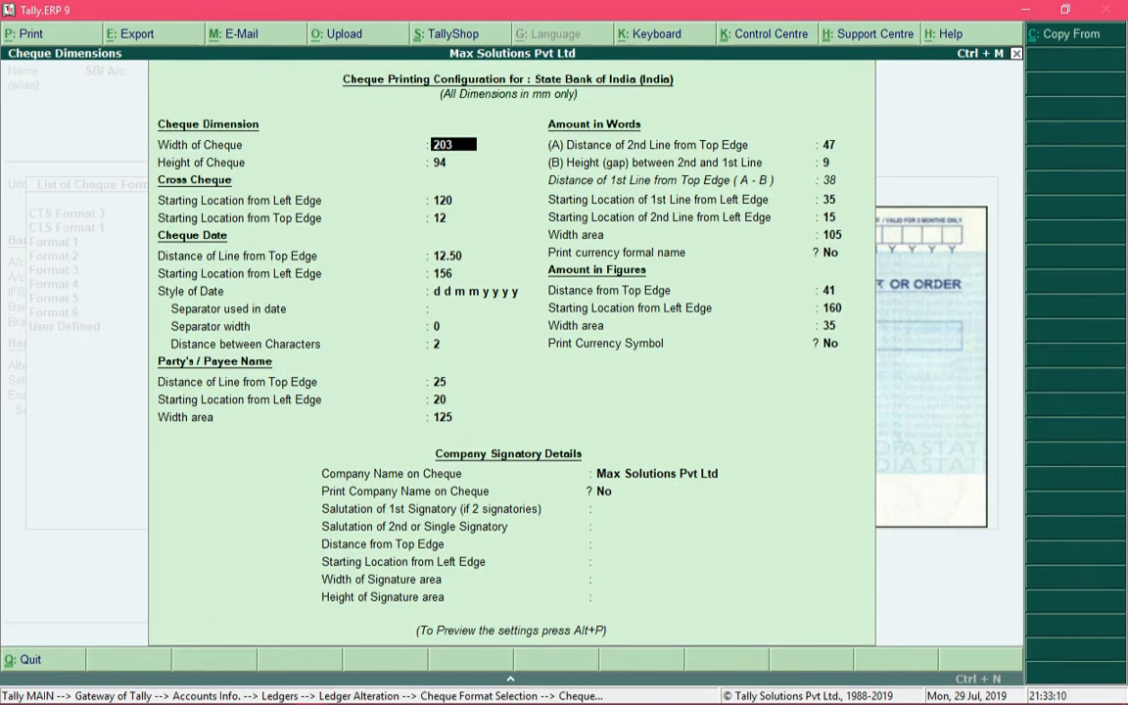
Examine the cheque size, cross cheque and cheque date settings, including the style of date and its separator
key(Return)
key(Return)
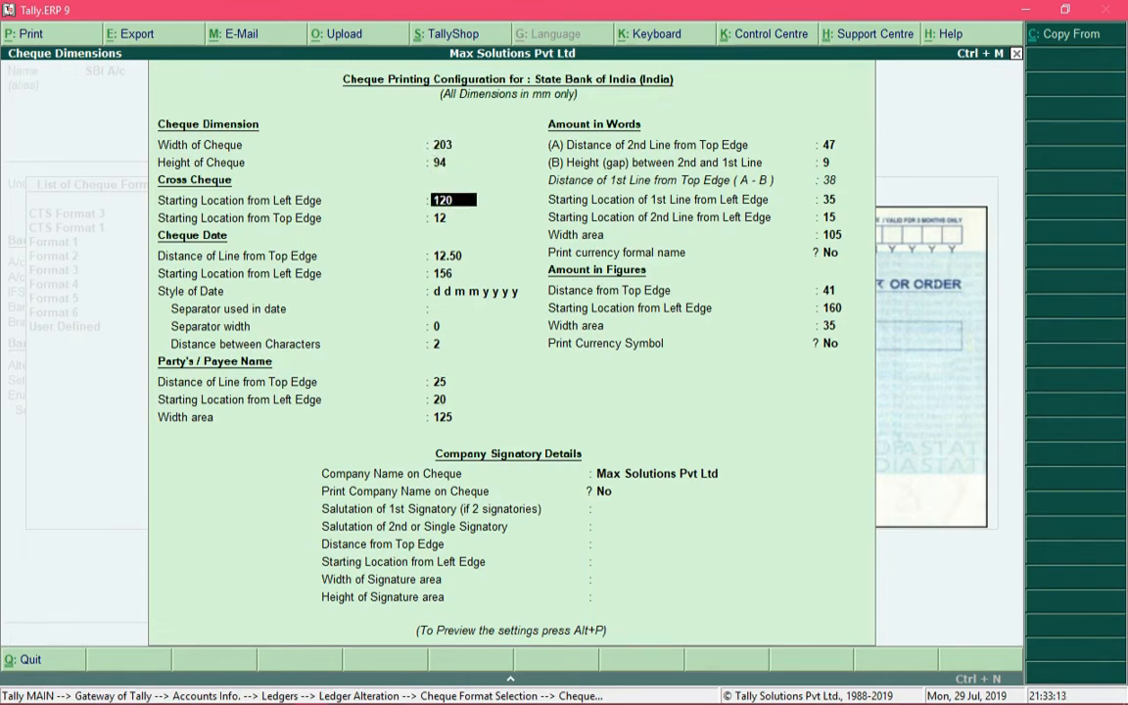
key(Return)
key(Up)
key(Up)
key(Up)
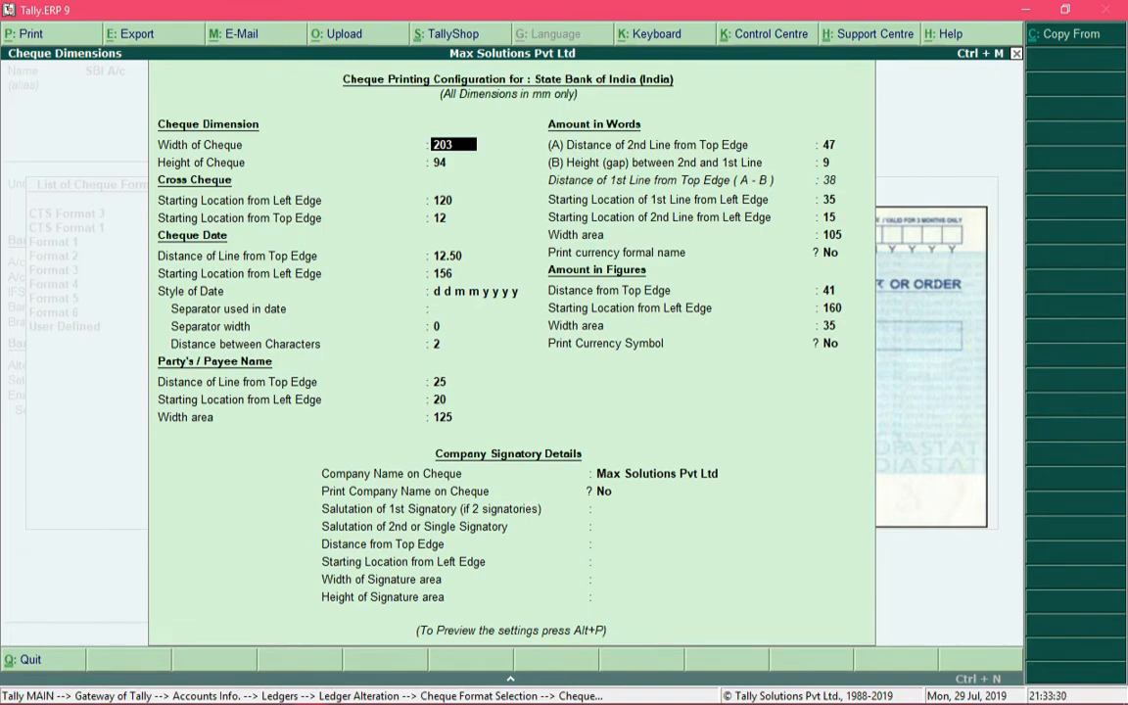
key(Return)
key(Return)
key(Return)
key(Return)
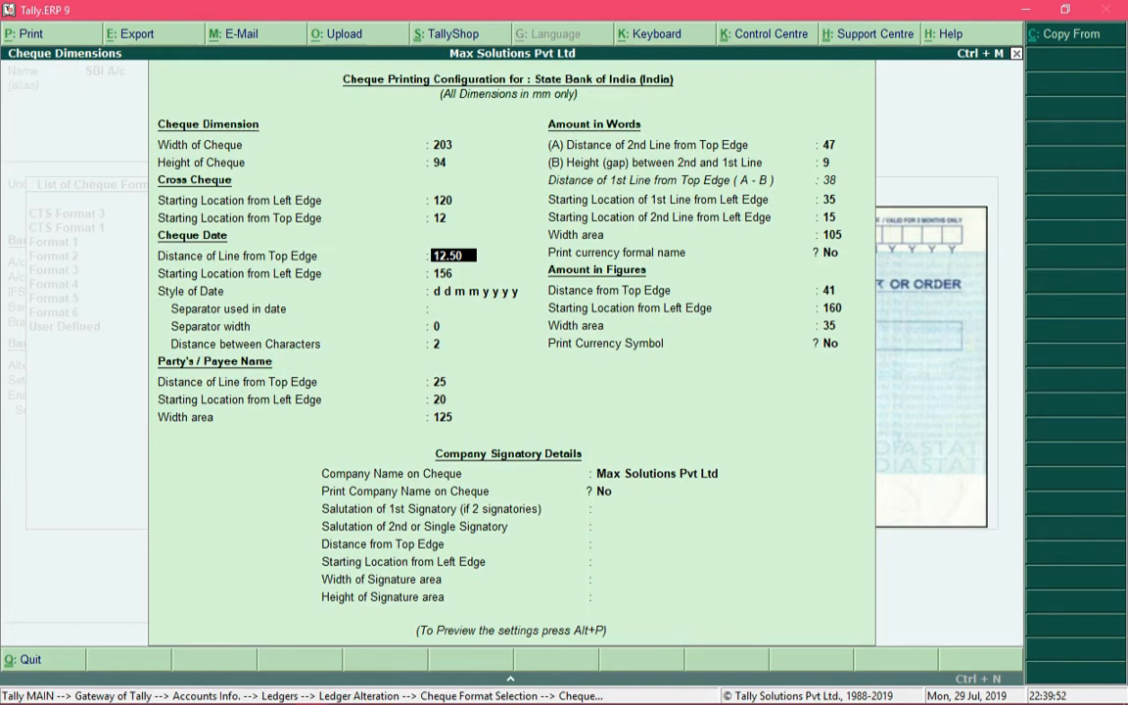
key(Return)
key(Return)
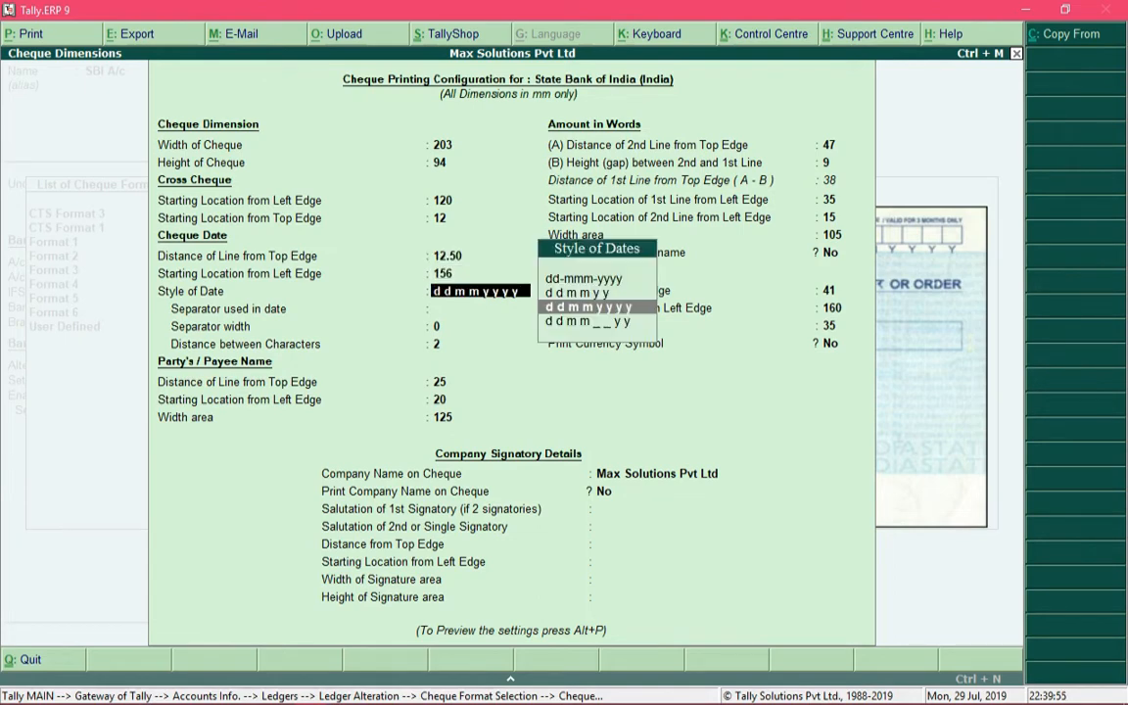
key(Return)
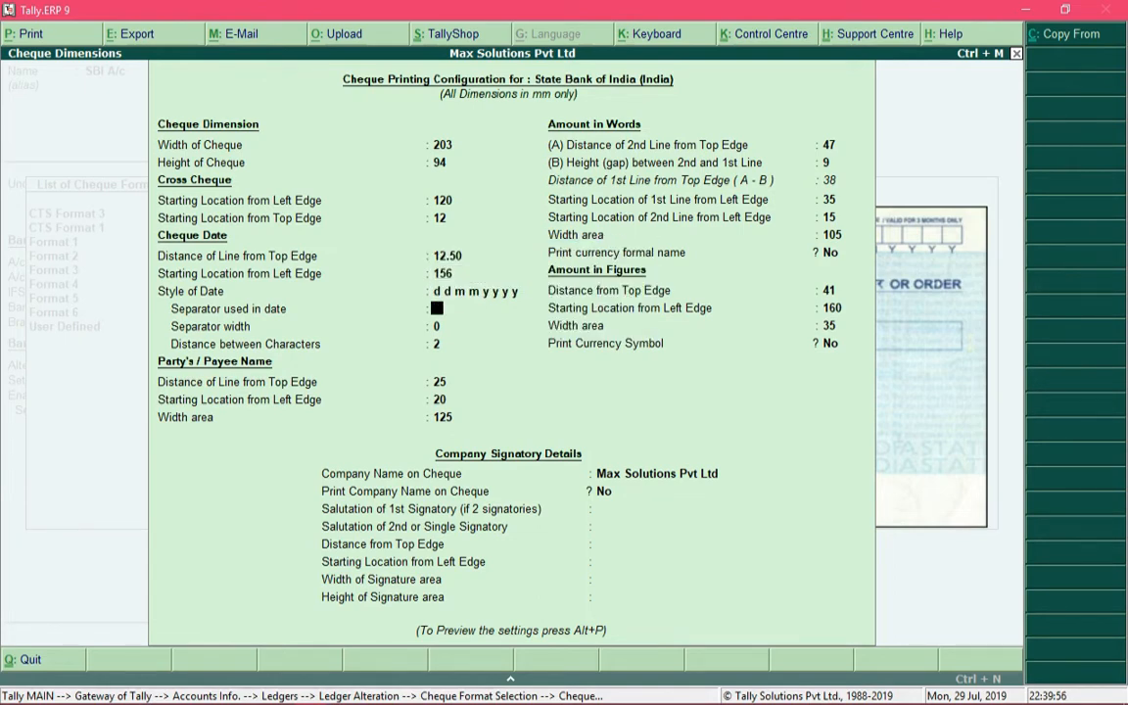
key(Return)
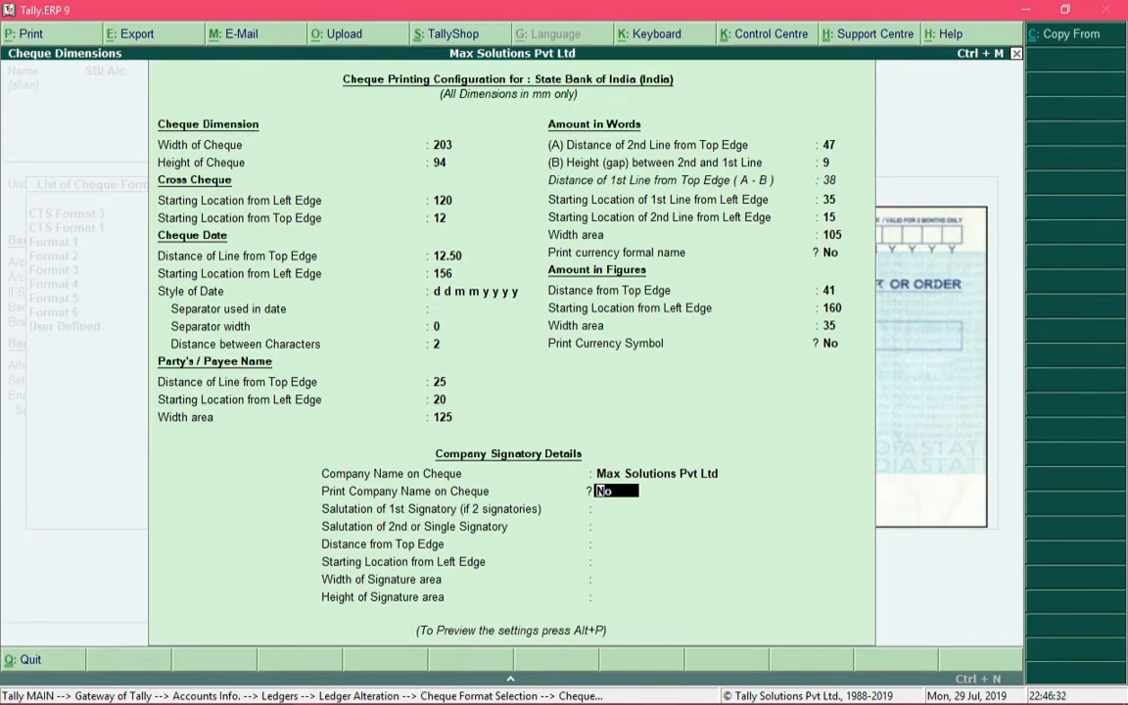
Enable printing the company name on the cheque and enter Mr X and Mr Y as the first and second signatory salutations
text(yes)
key(Return)
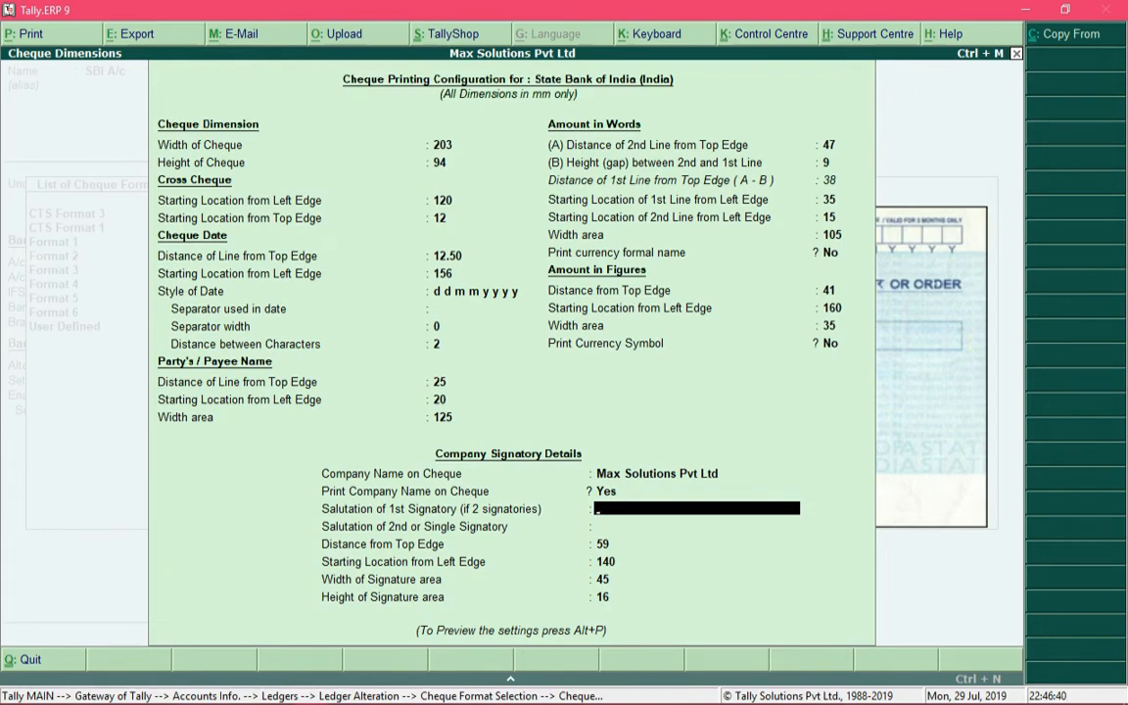
text(Mr X)
key(Return)
text(Mr)
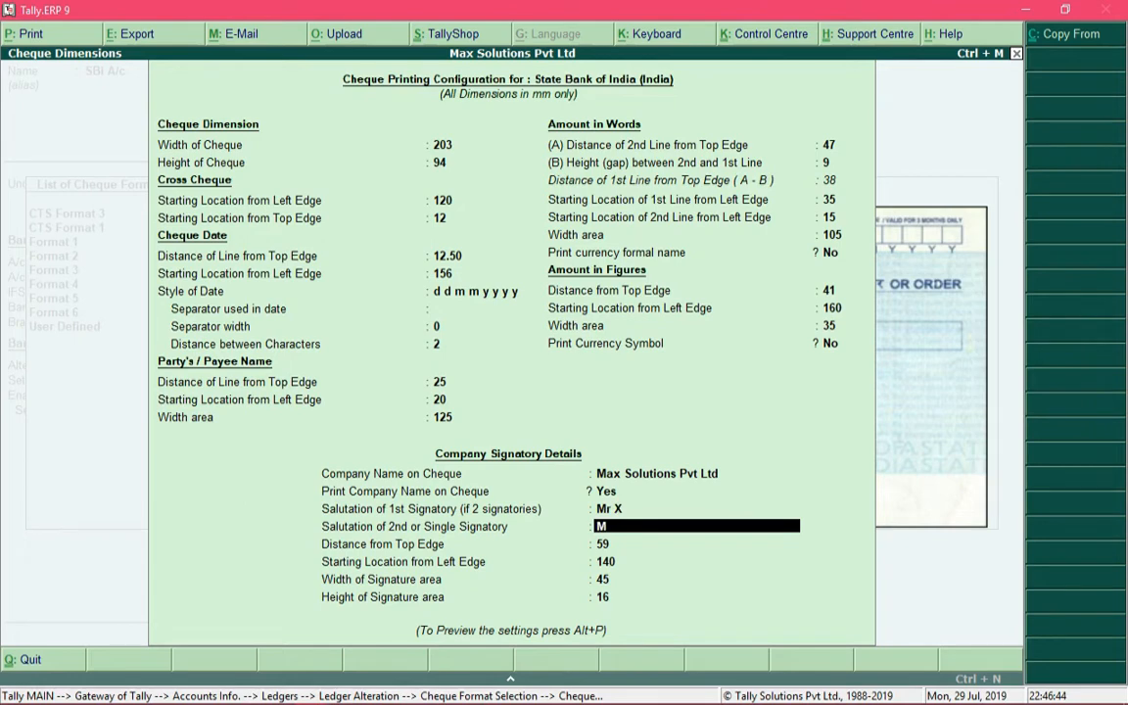
text( Y)
key(Return)
key(Return)
key(Return)
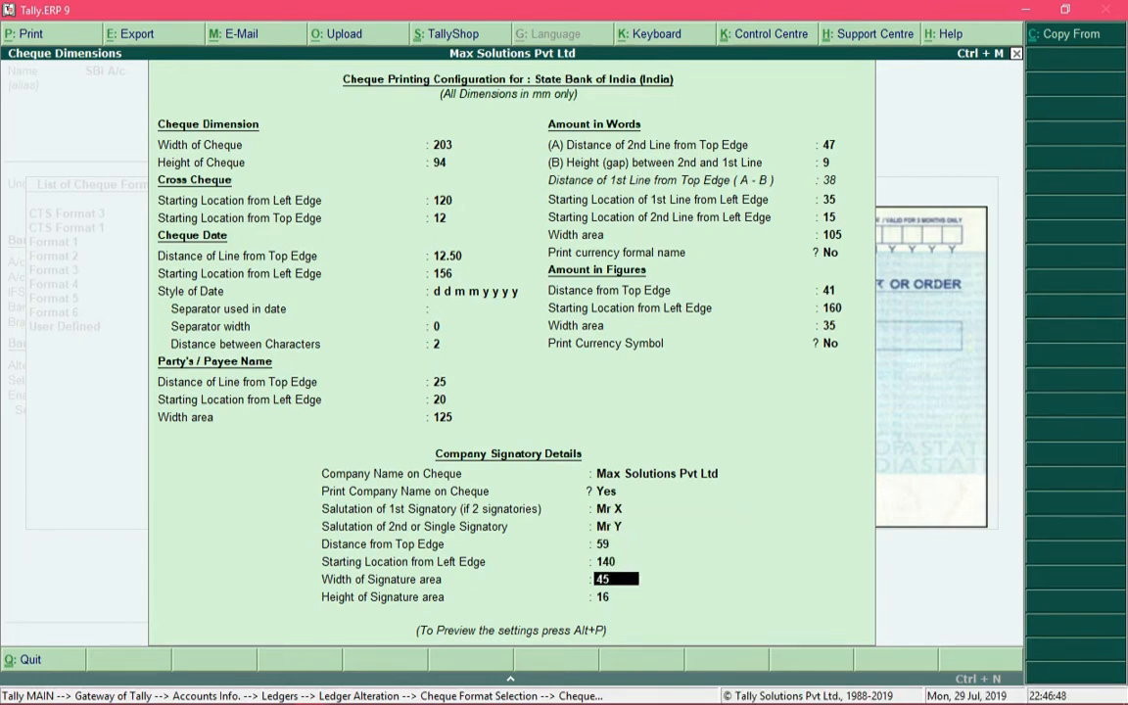
Review the signatory details and preview a sample cheque with both signatories
key(Up)
key(Up)
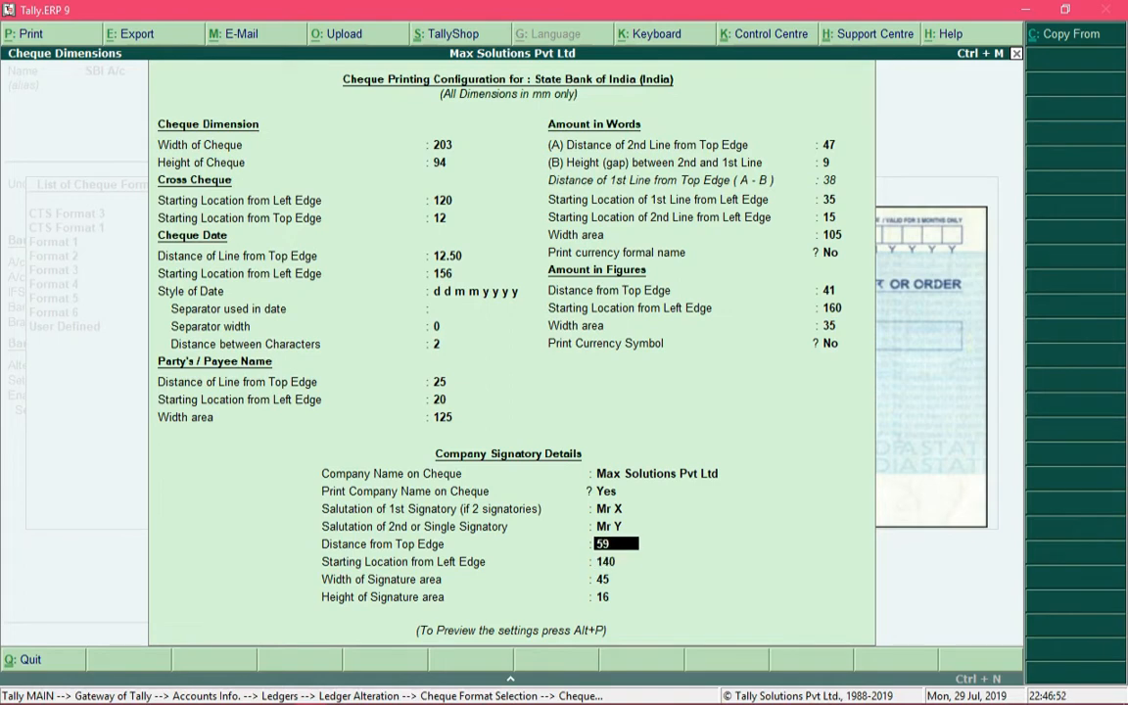
key(Up)
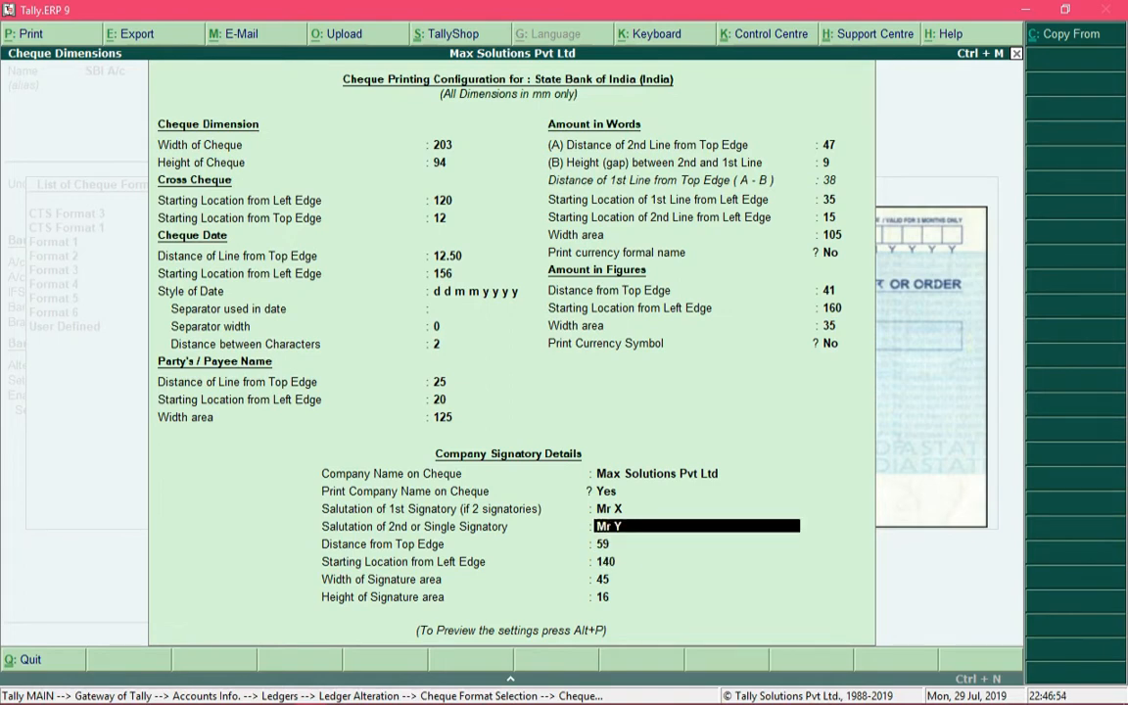
key(Up)
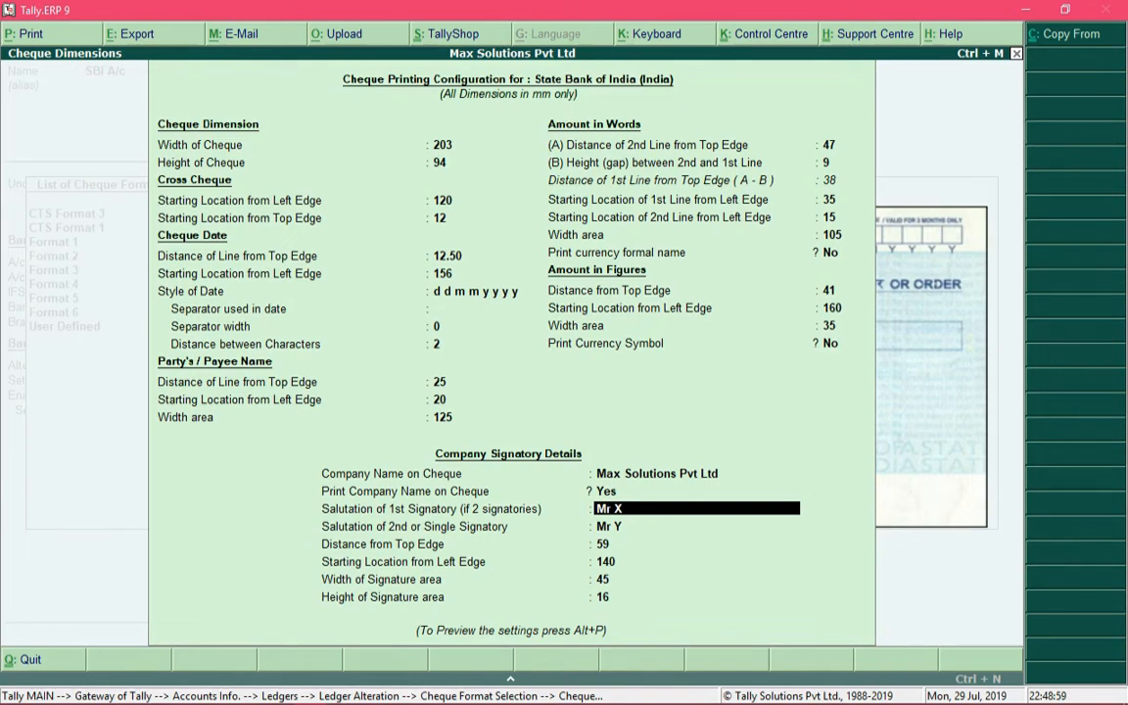
key(alt+p)
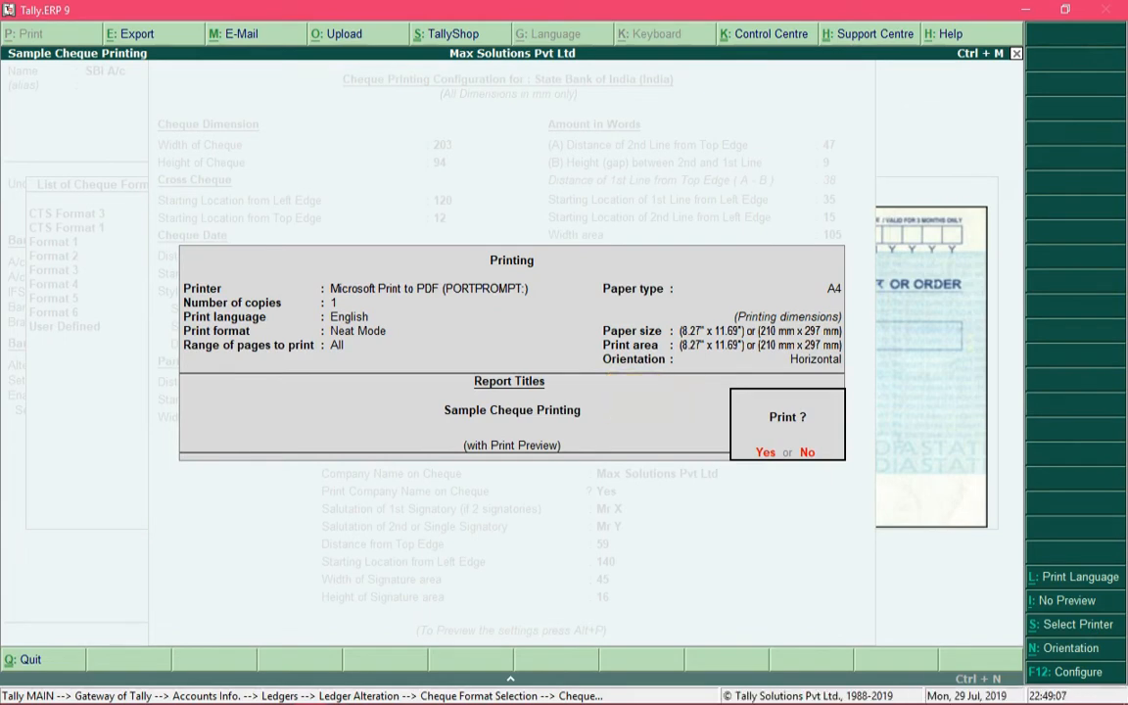
key(Return)
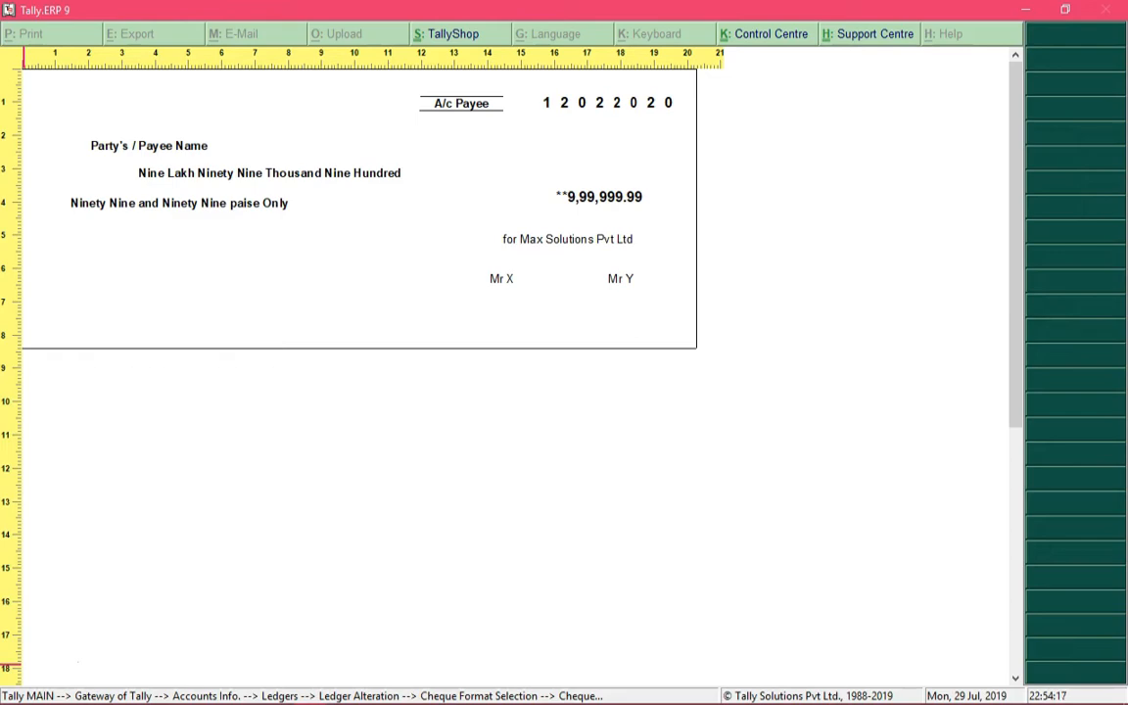
key(Escape)
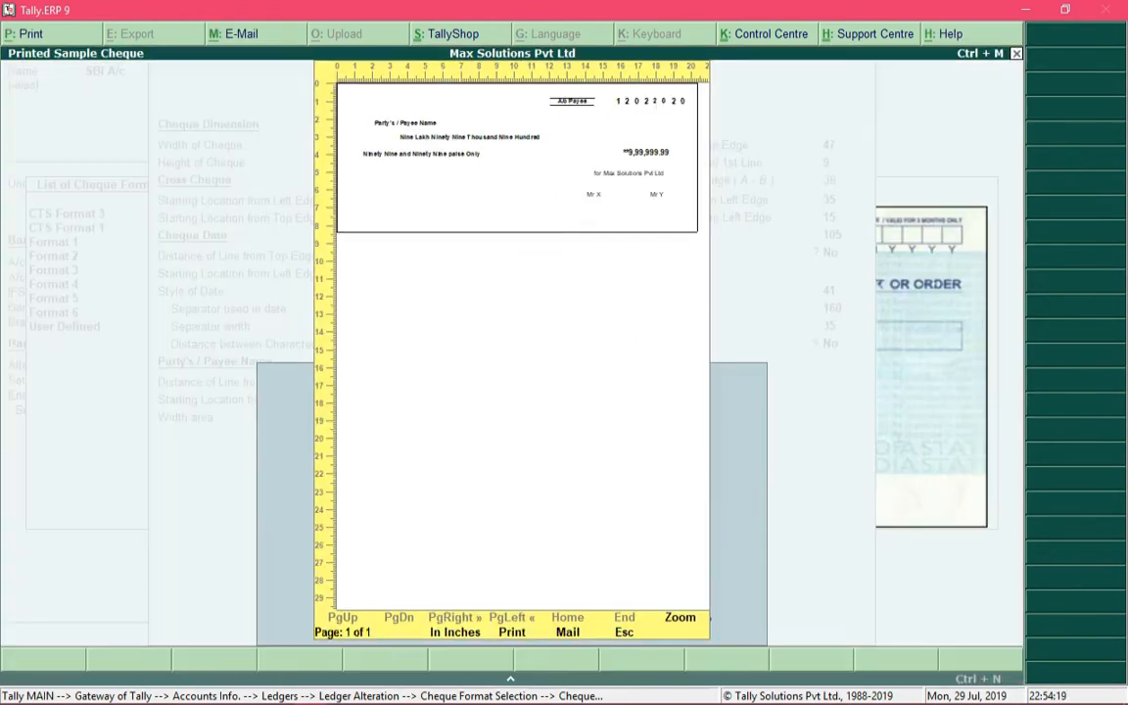
key(Escape)
Clear the first signatory's salutation and set the single signatory's salutation to Mr Owner Name
key(Return)
key(Return)
key(Return)
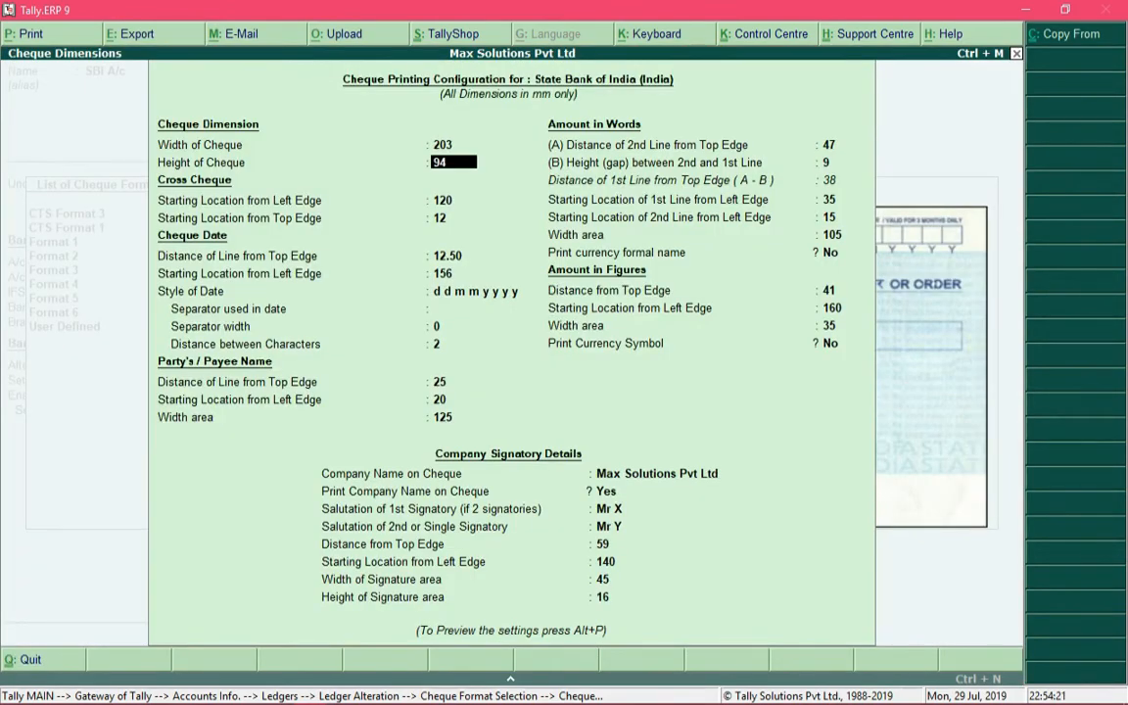
key(Return)
key(Return)
key(Return)
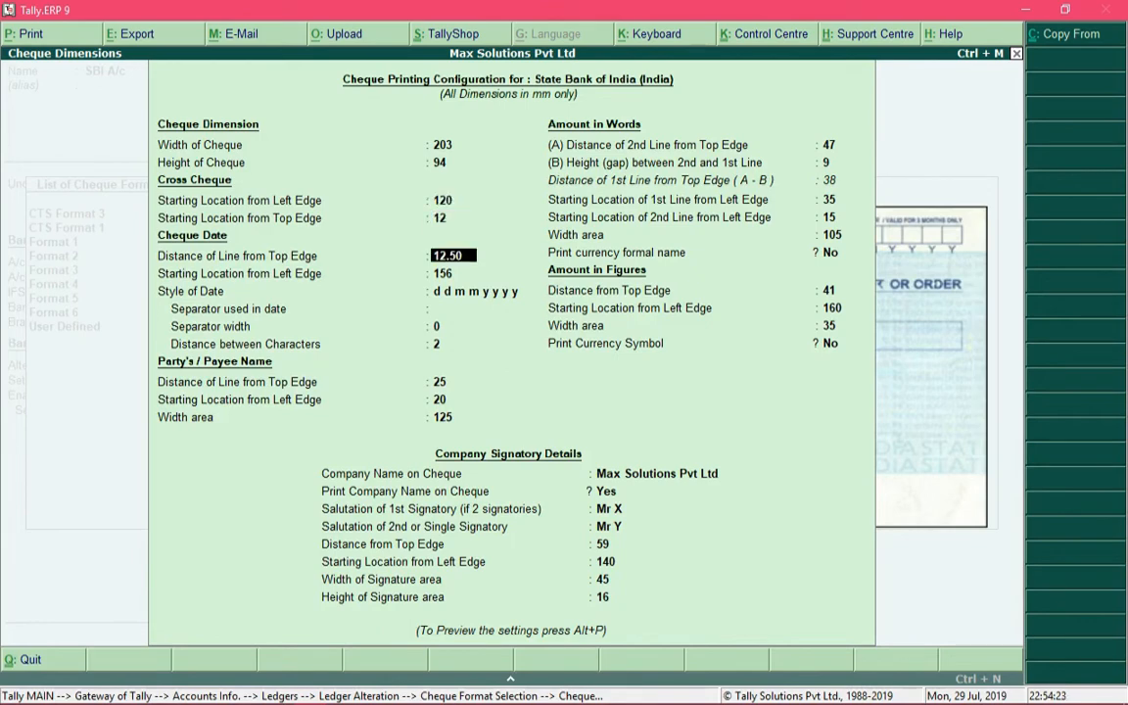
key(Return)
key(Return)
key(Return)
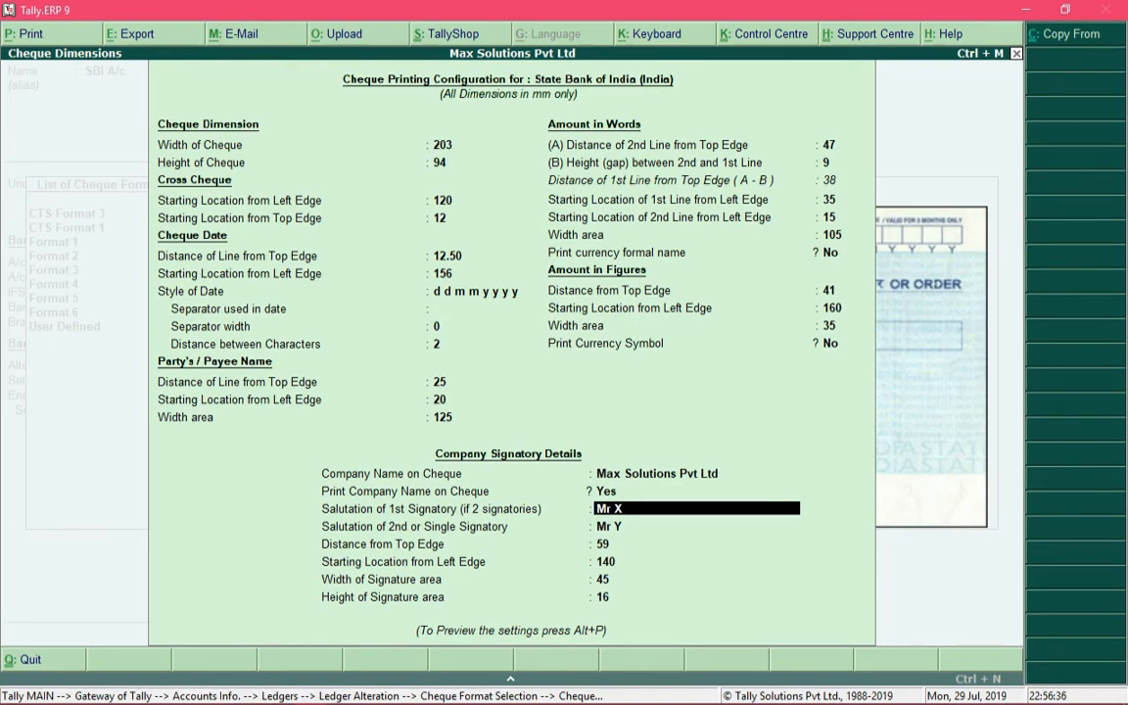
key(BackSpace)
key(BackSpace)
key(BackSpace)
key(Return)
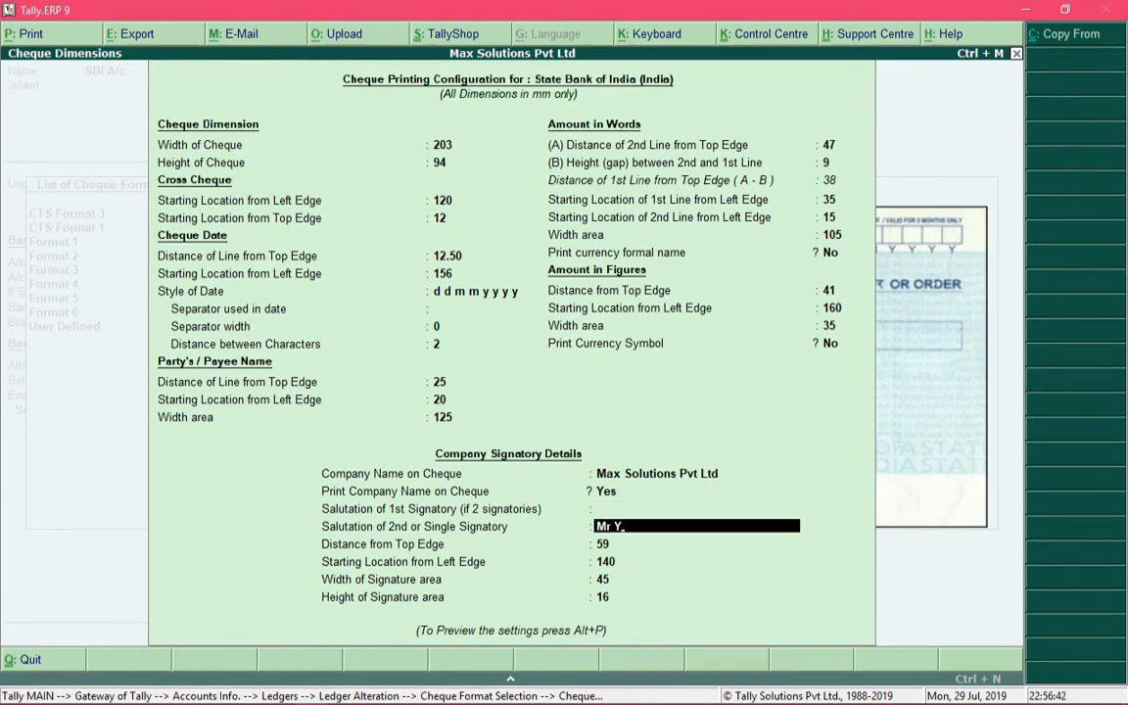
key(BackSpace)
key(BackSpace)
text(Owner Name)
Preview the sample cheque with the single signatory
key(alt+p)
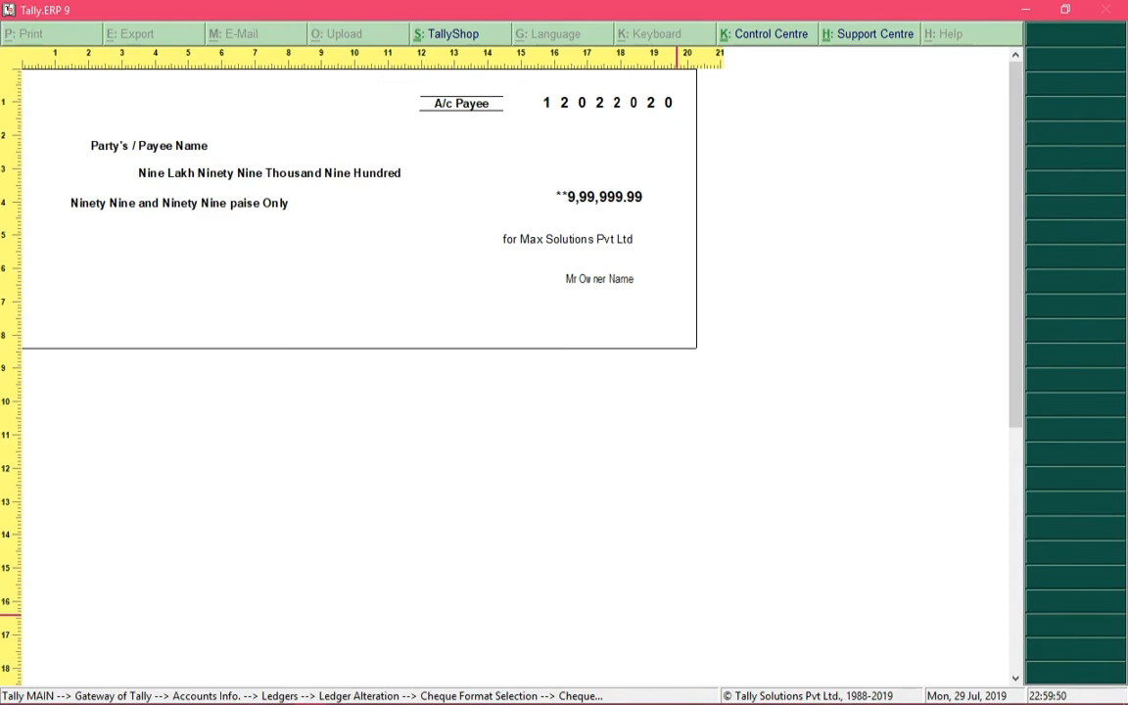
key(Escape)
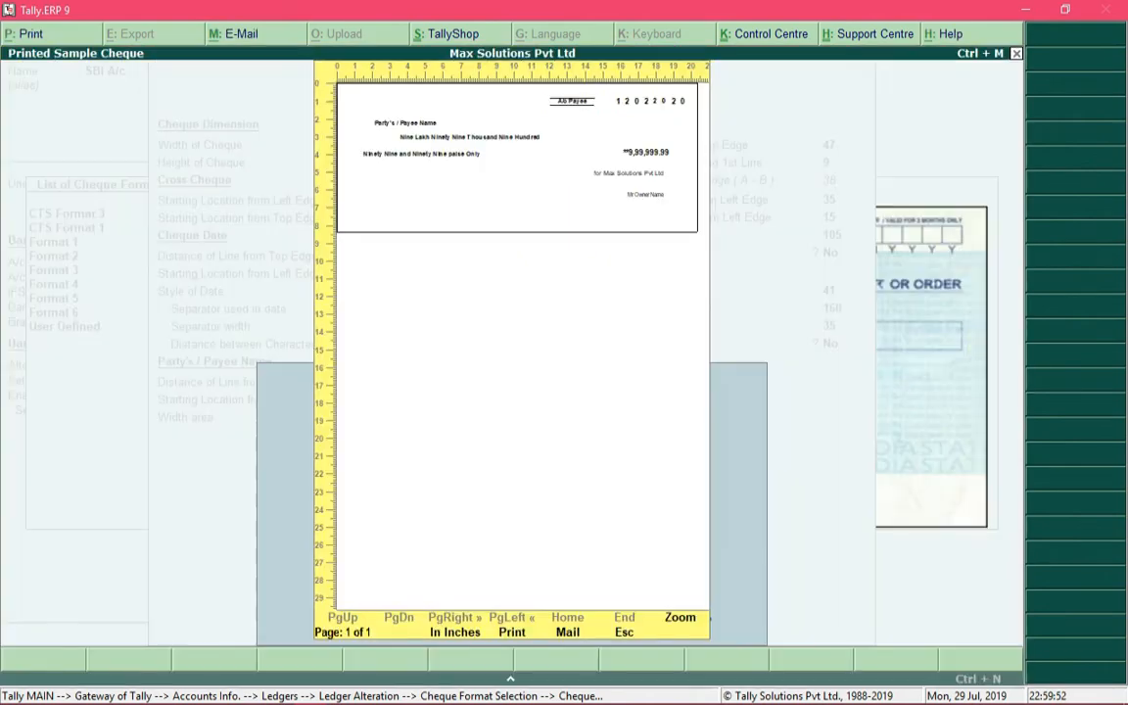
key(Escape)
Examine the cheque size, cross cheque, cheque date, payee name and amount in words settings
key(Return)
key(Return)
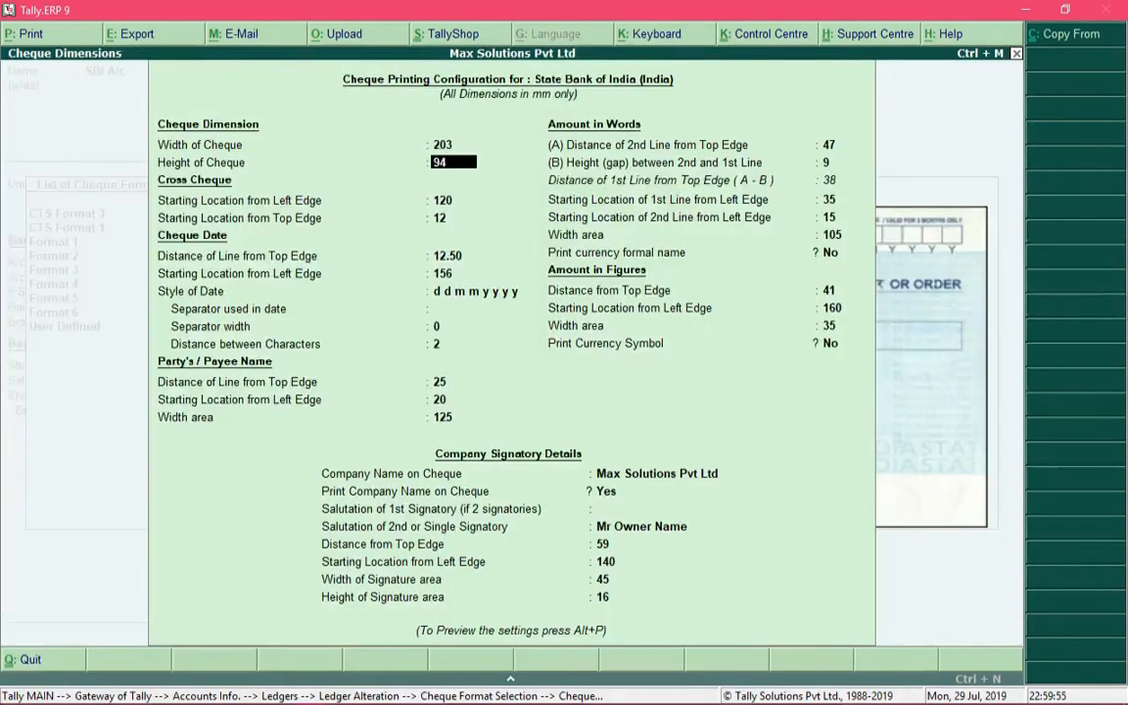
key(Return)
key(Return)
key(Return)
key(Return)
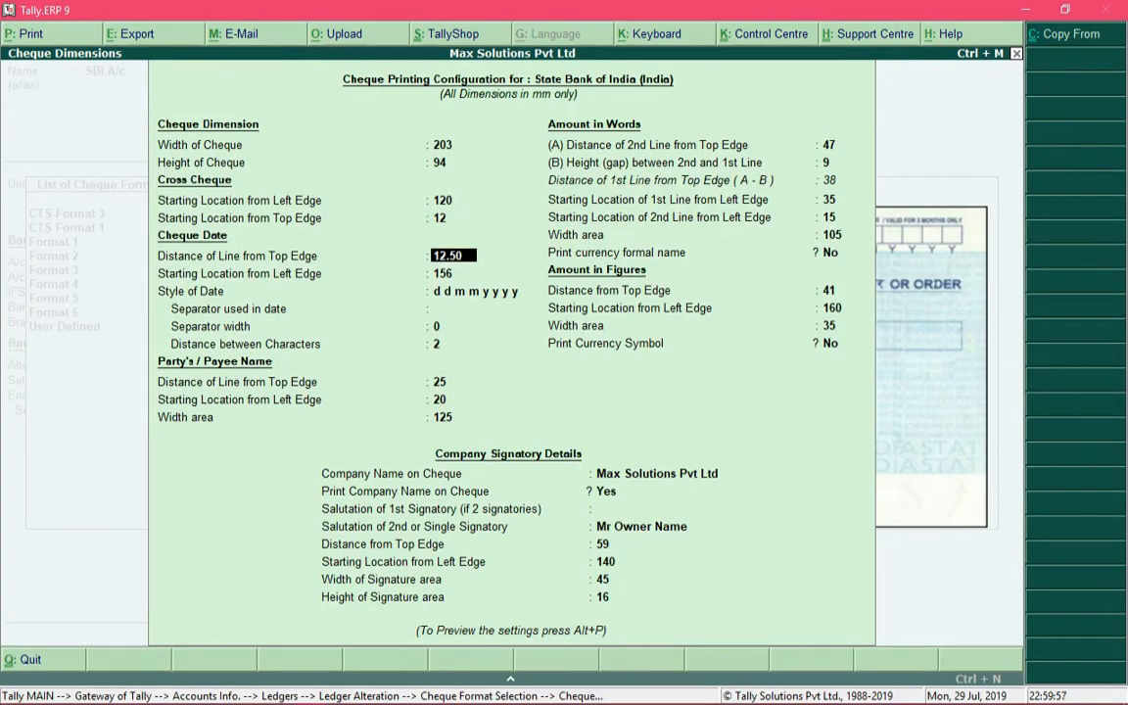
key(Return)
key(Return)
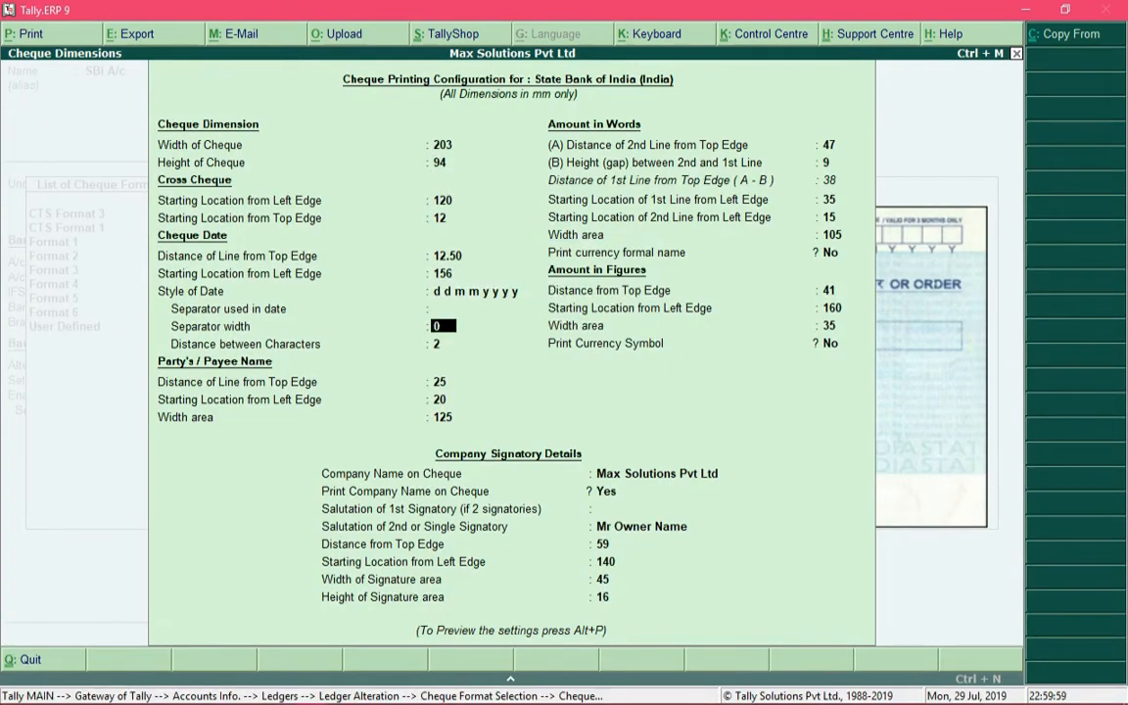
key(Return)
key(Return)
key(Return)
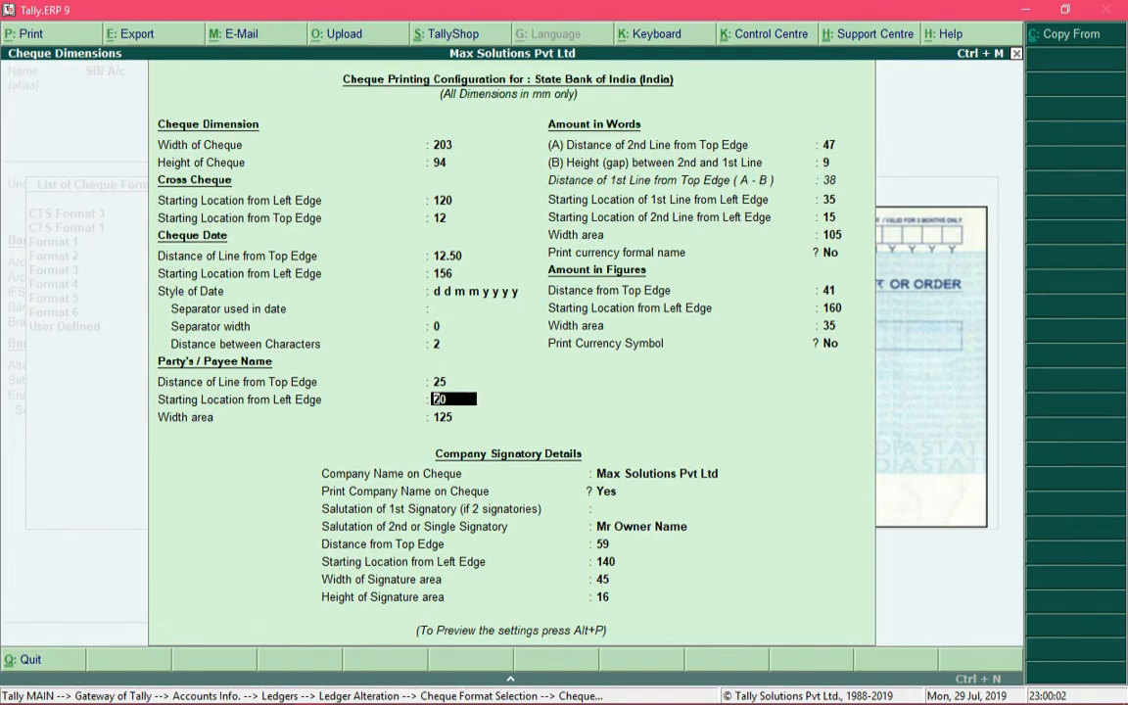
key(Return)
key(Return)
key(Return)
key(Return)
key(Return)
key(Return)
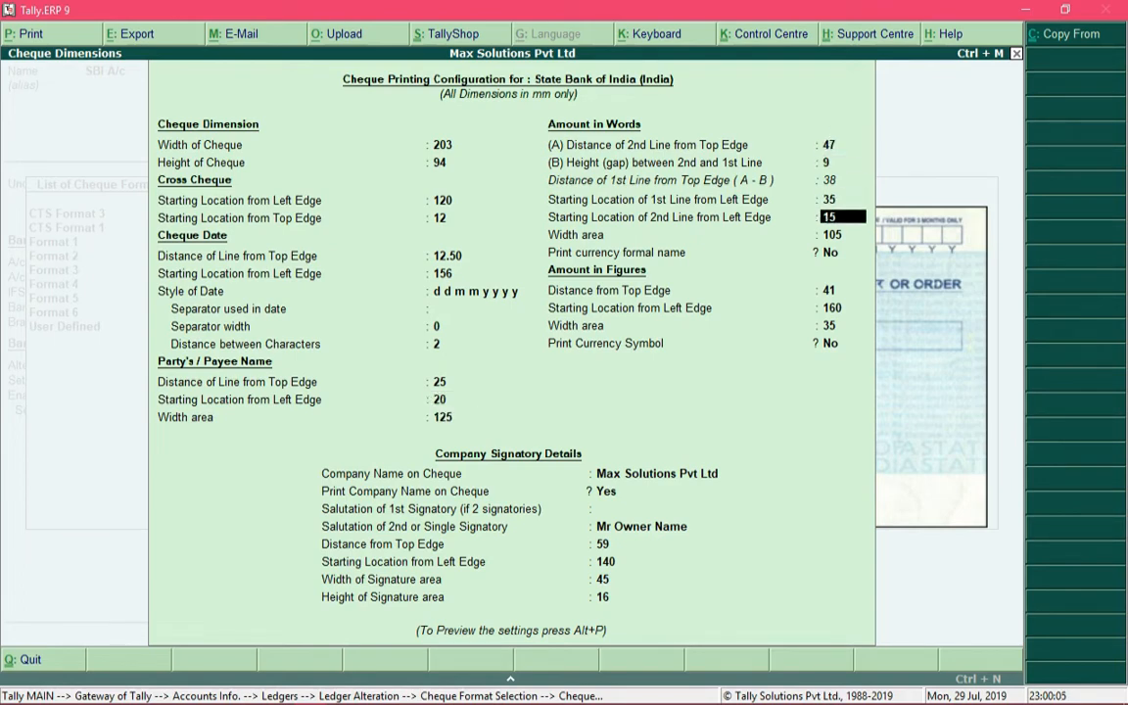
key(Return)
key(Return)
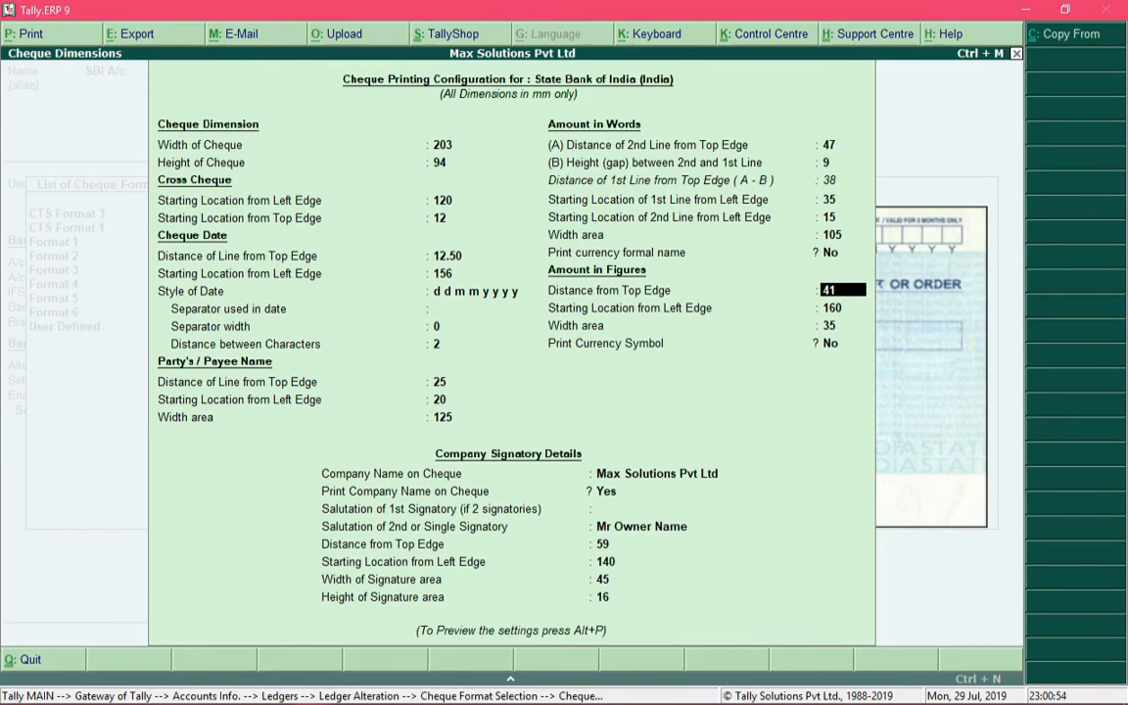
Examine the amount in figures and company signatory settings, and preview the sample cheque again
key(Return)
key(Return)
key(Return)
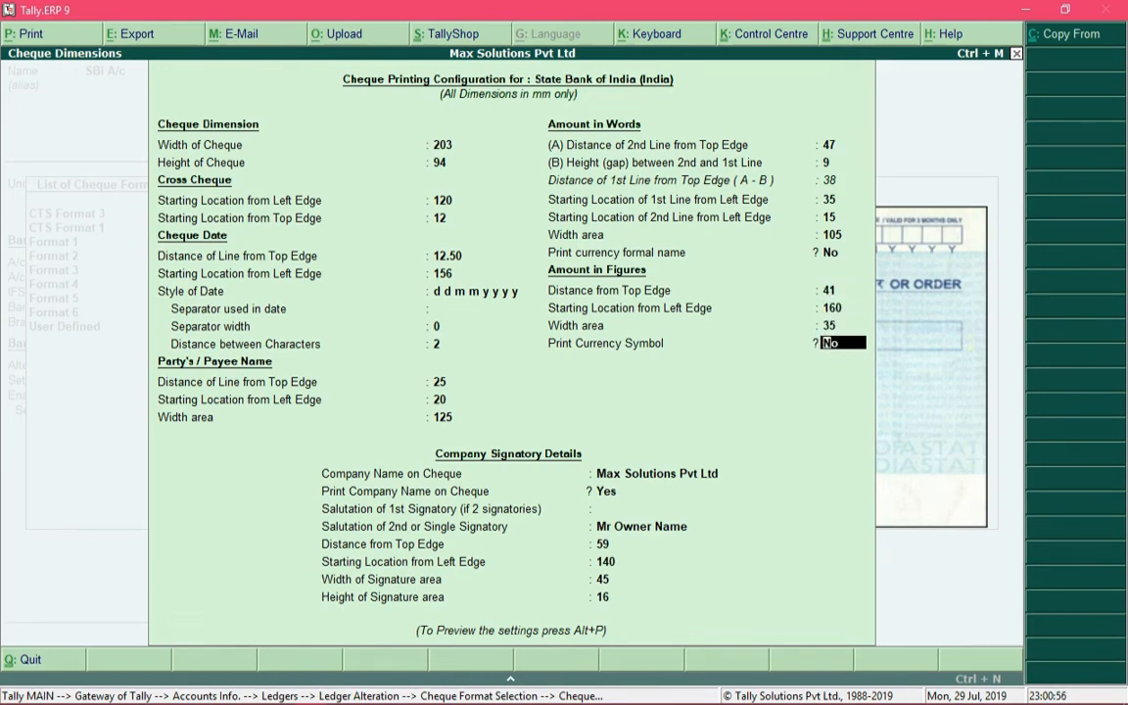
key(Return)
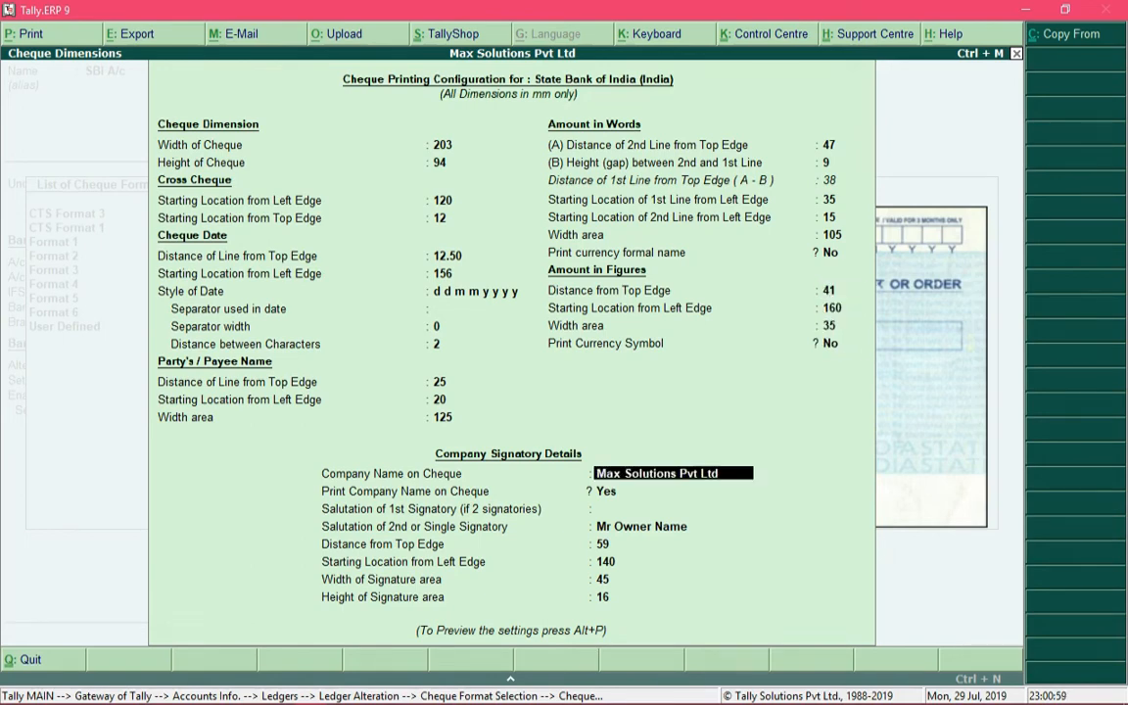
key(Return)
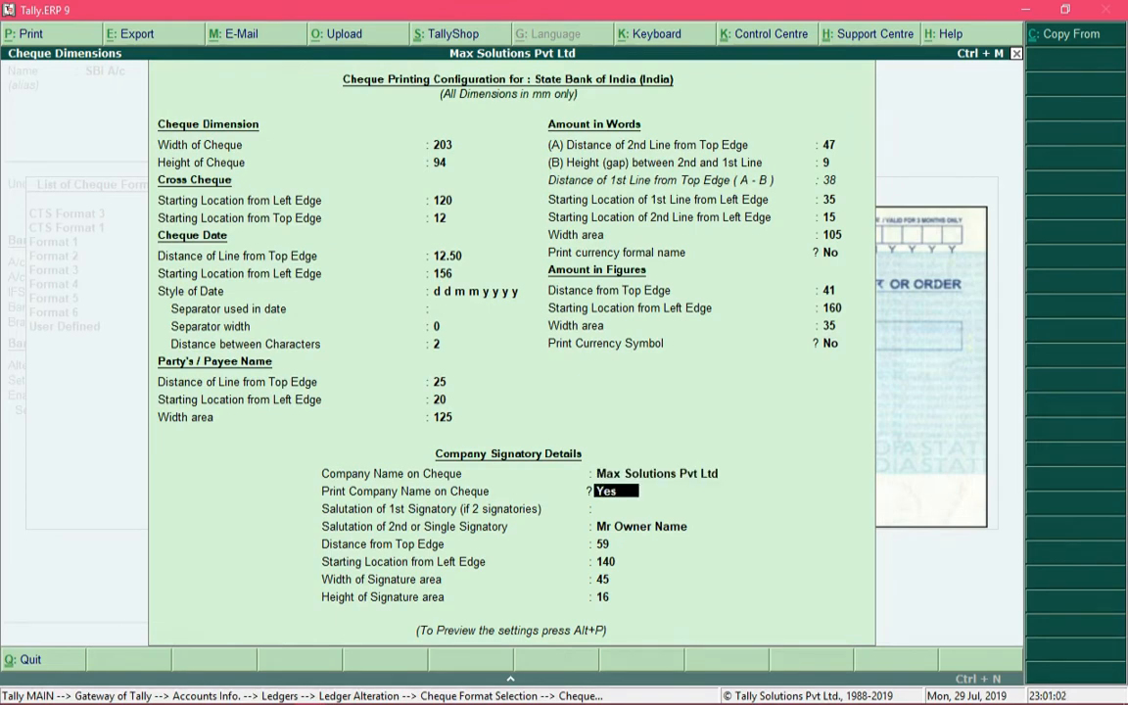
key(Return)
key(Return)
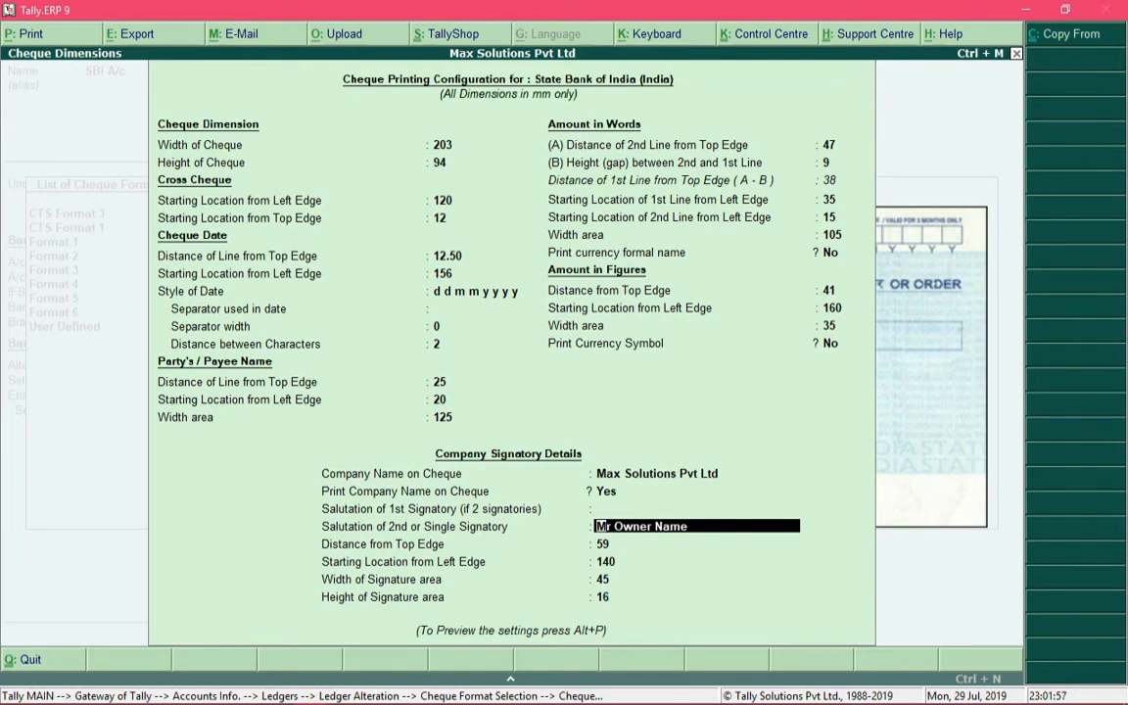
key(alt+p)
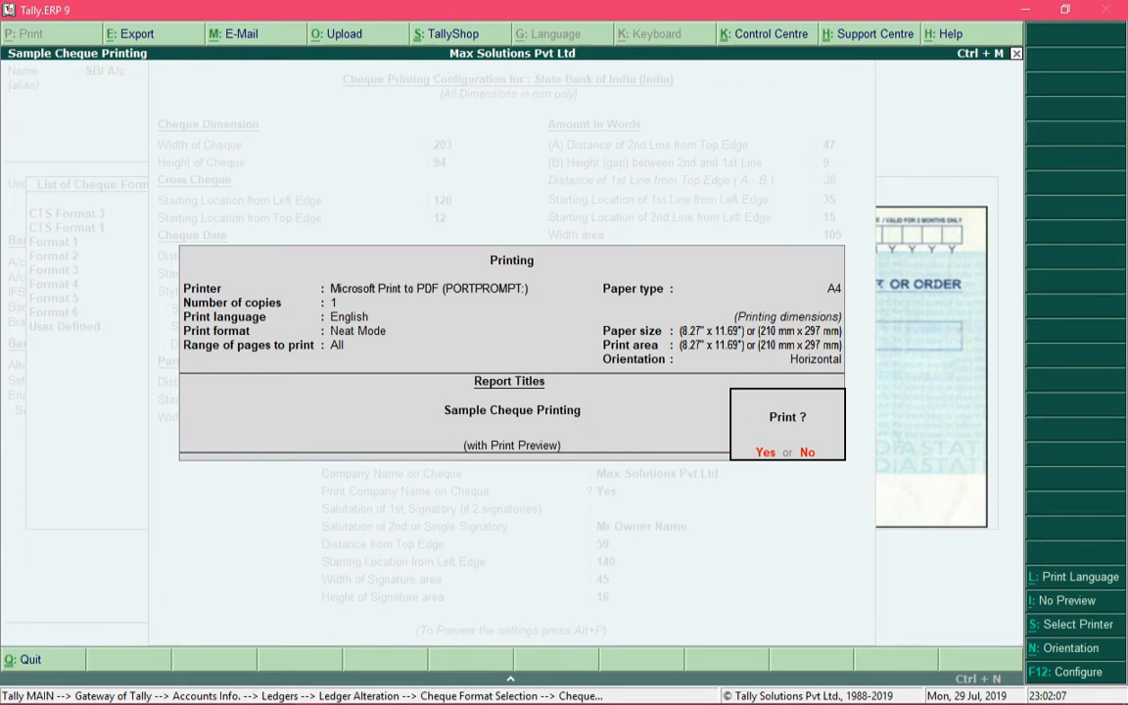
key(Return)
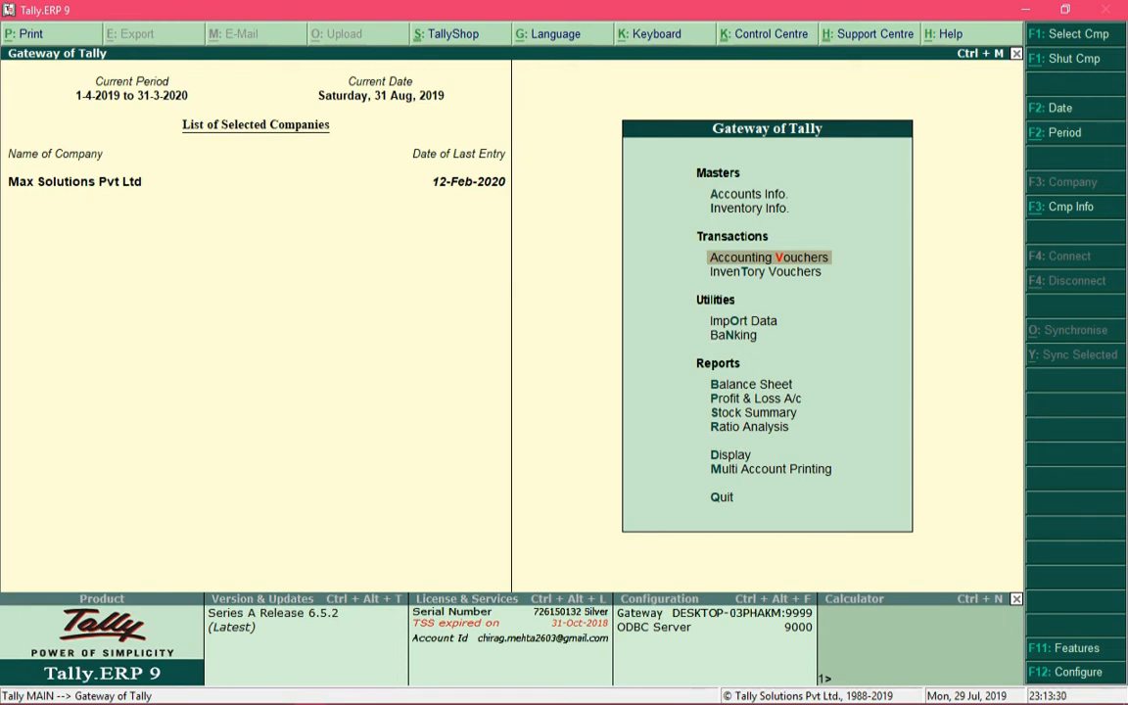
Start a payment voucher dated 31-Aug-2019 and debit Right Technologies with 17,700
key(Return)
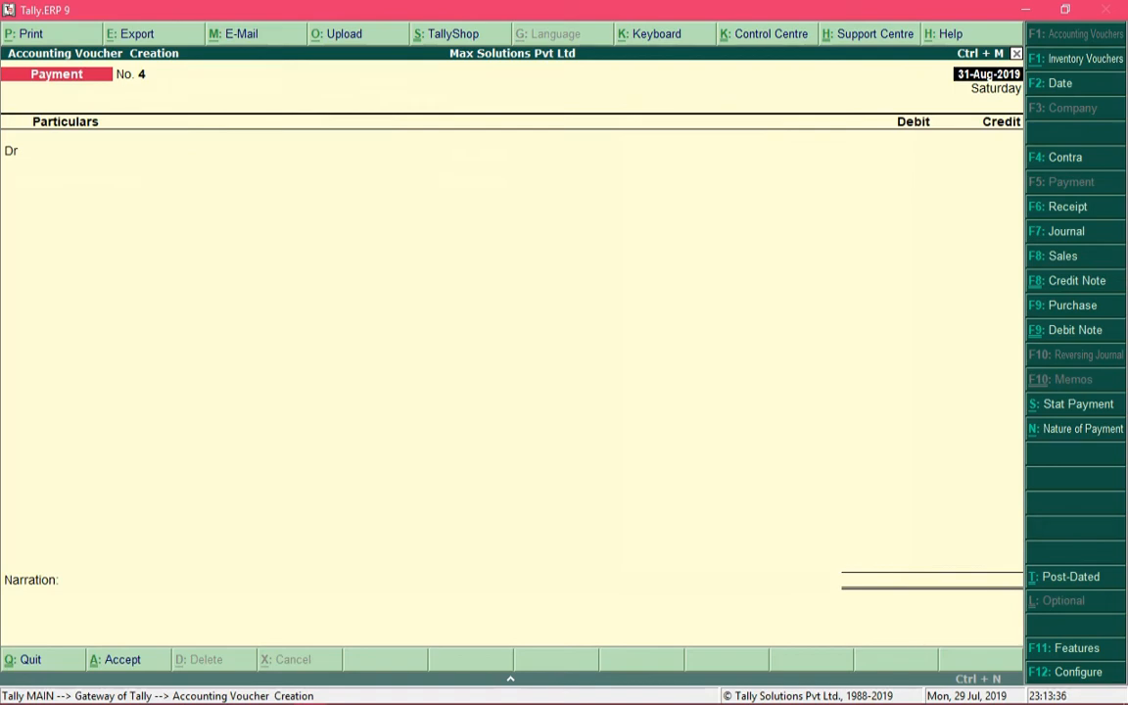
key(Return)
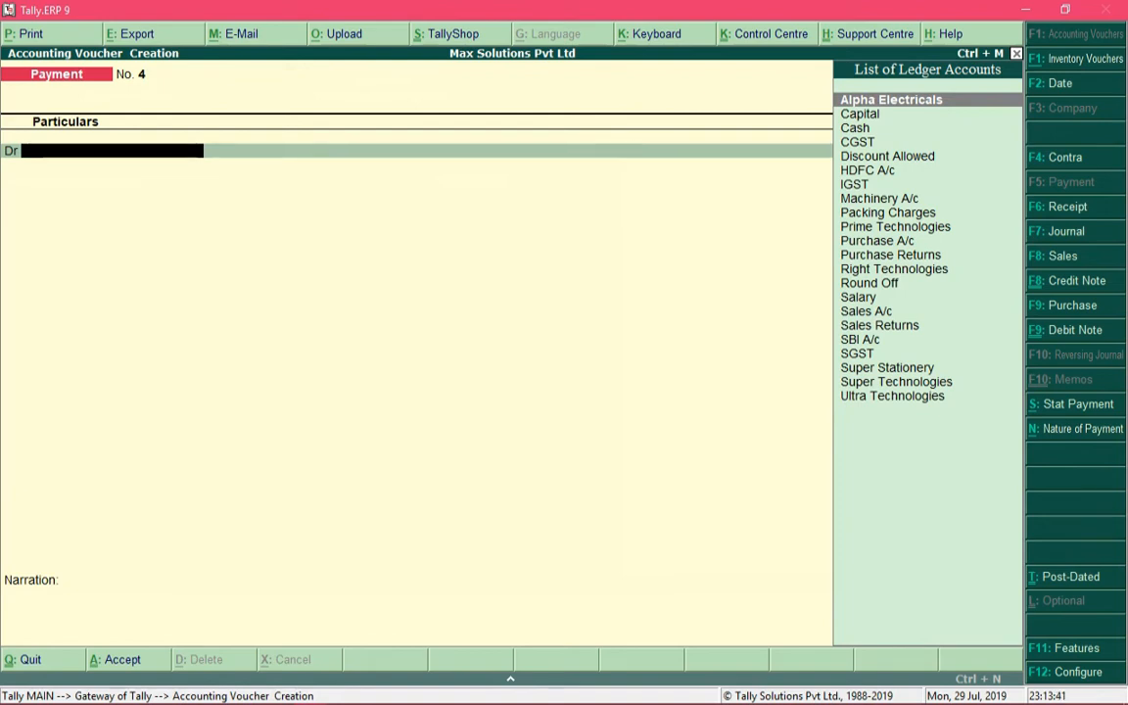
text(Righ)
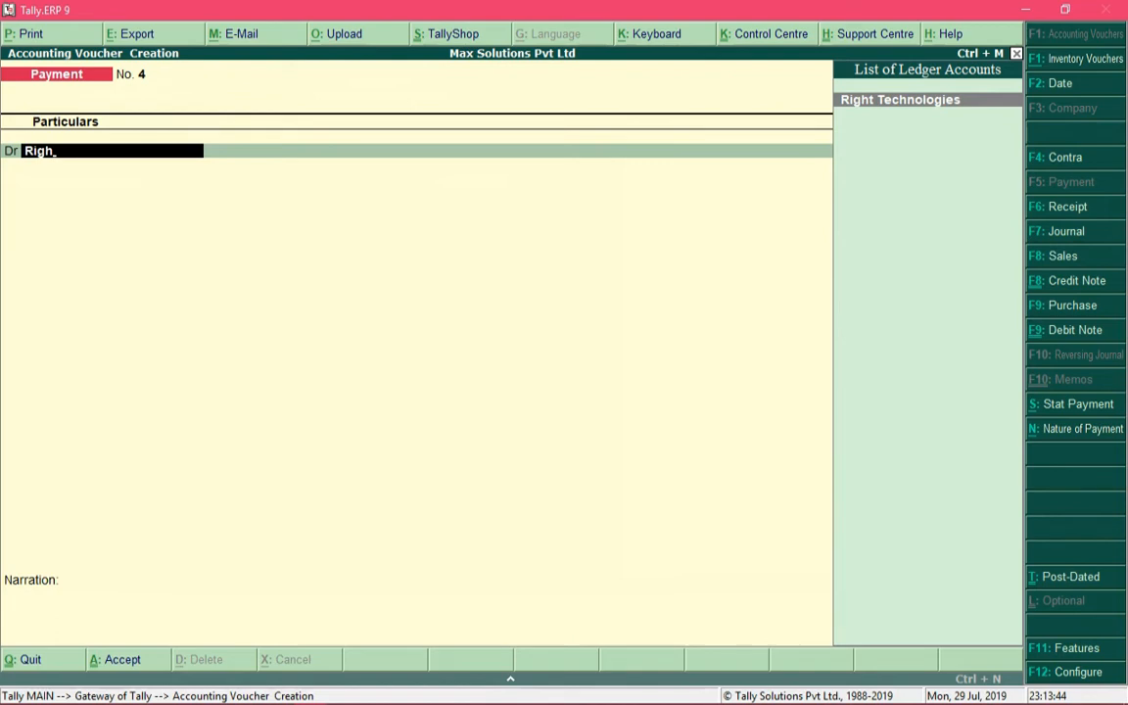
key(Return)
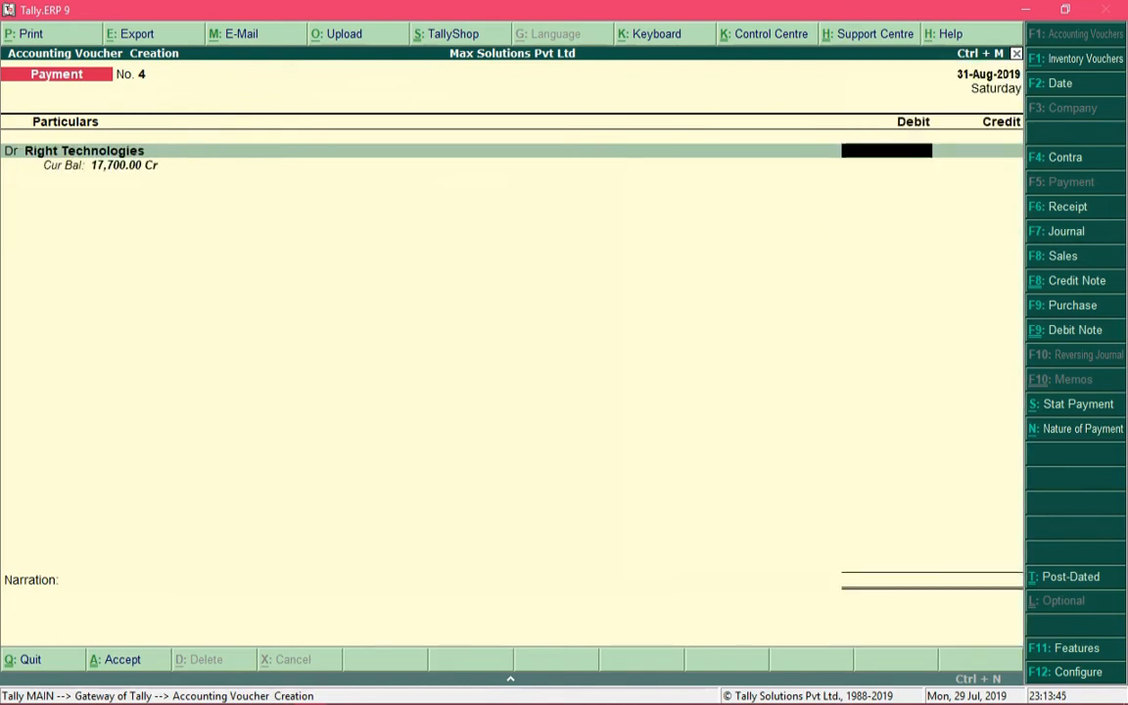
text(17700)
key(Return)
key(Return)
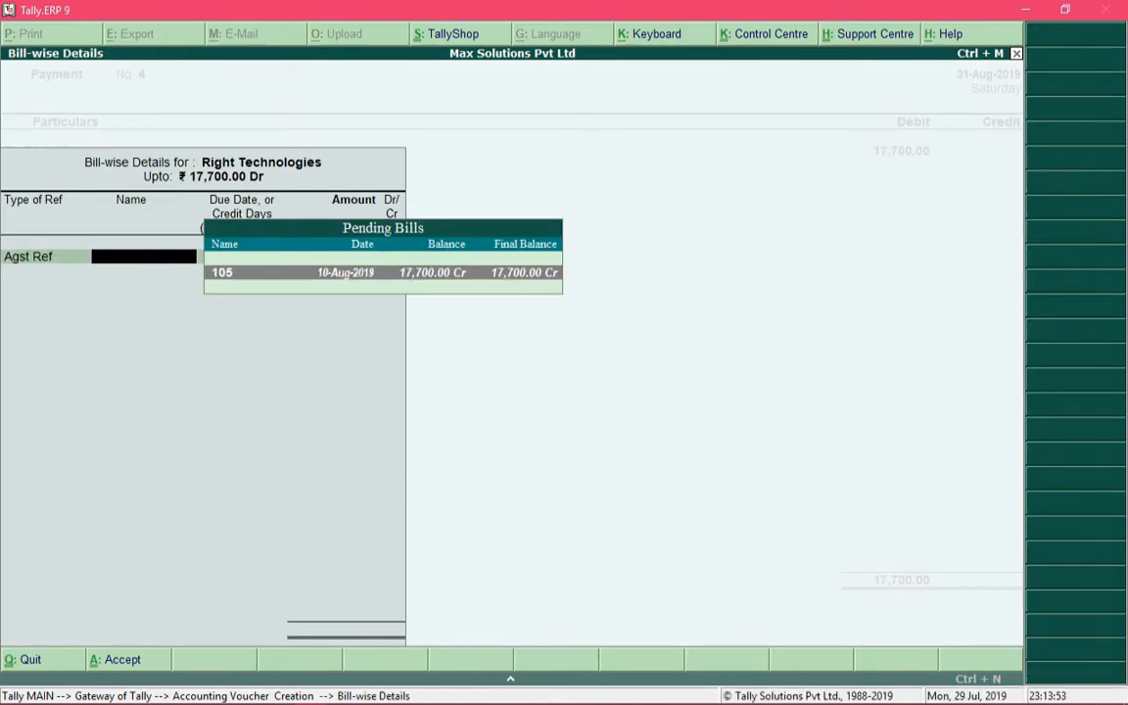
Allocate the full payment to Right Technologies as Agst Ref against pending bill 105
key(Return)
key(Return)
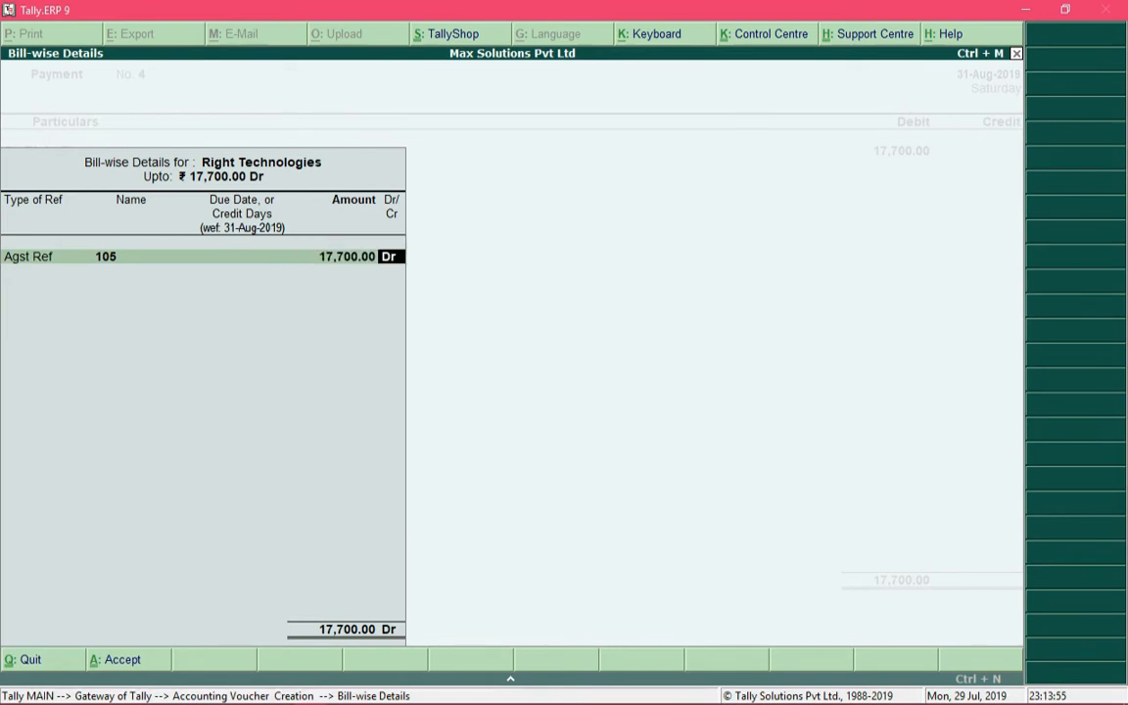
key(Return)
key(Return)
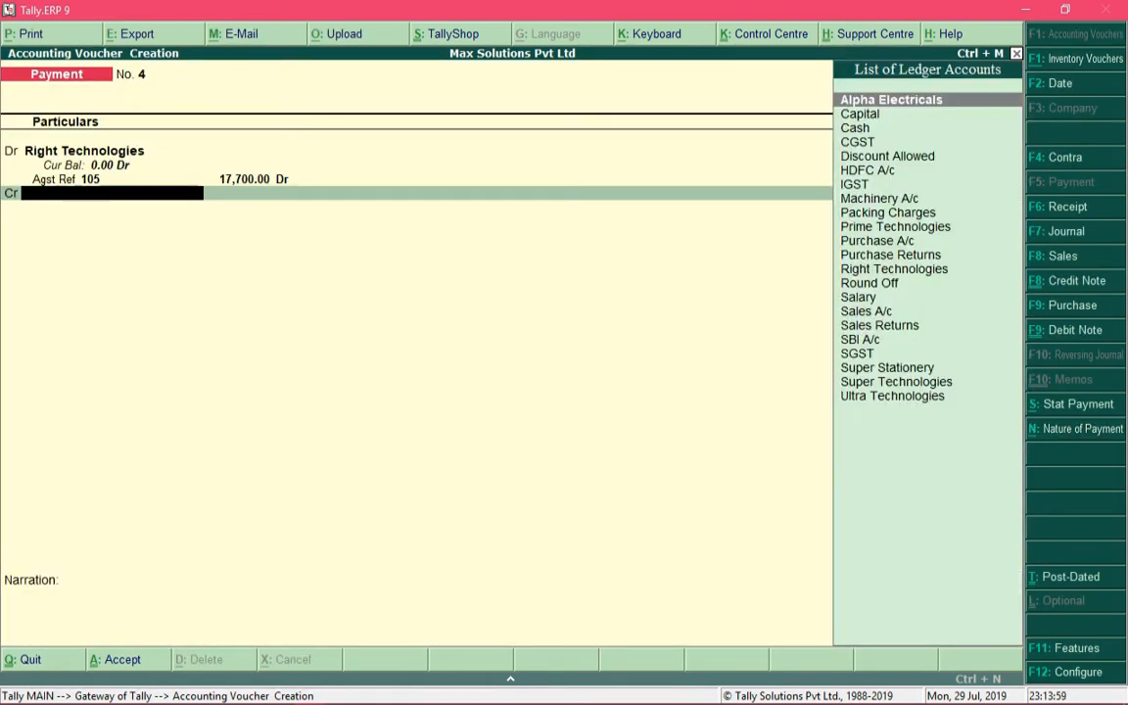
Credit SBI A/c with the full 17,700 in the payment voucher
text(Sbi)
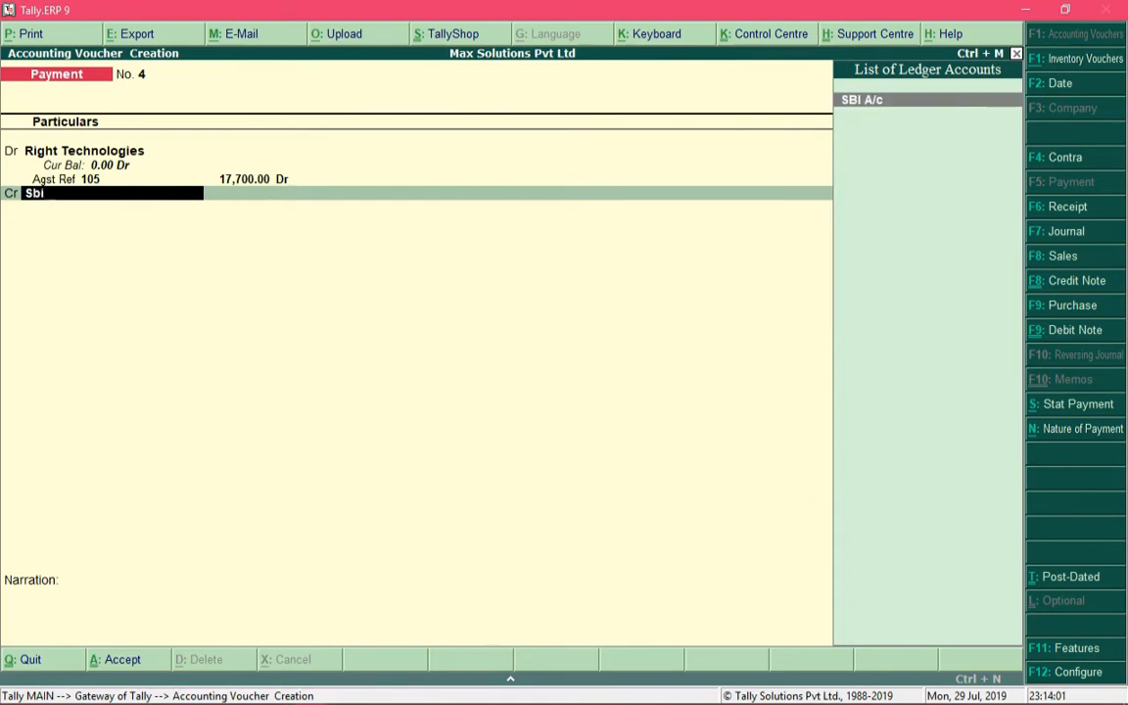
key(Return)
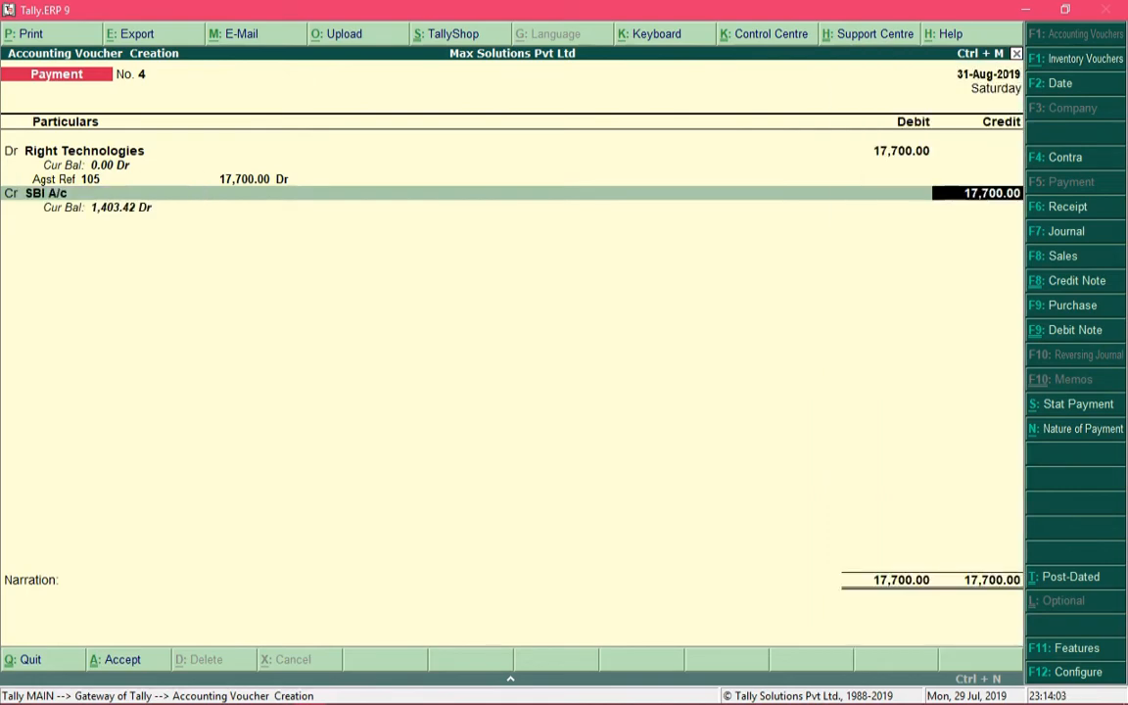
key(Return)
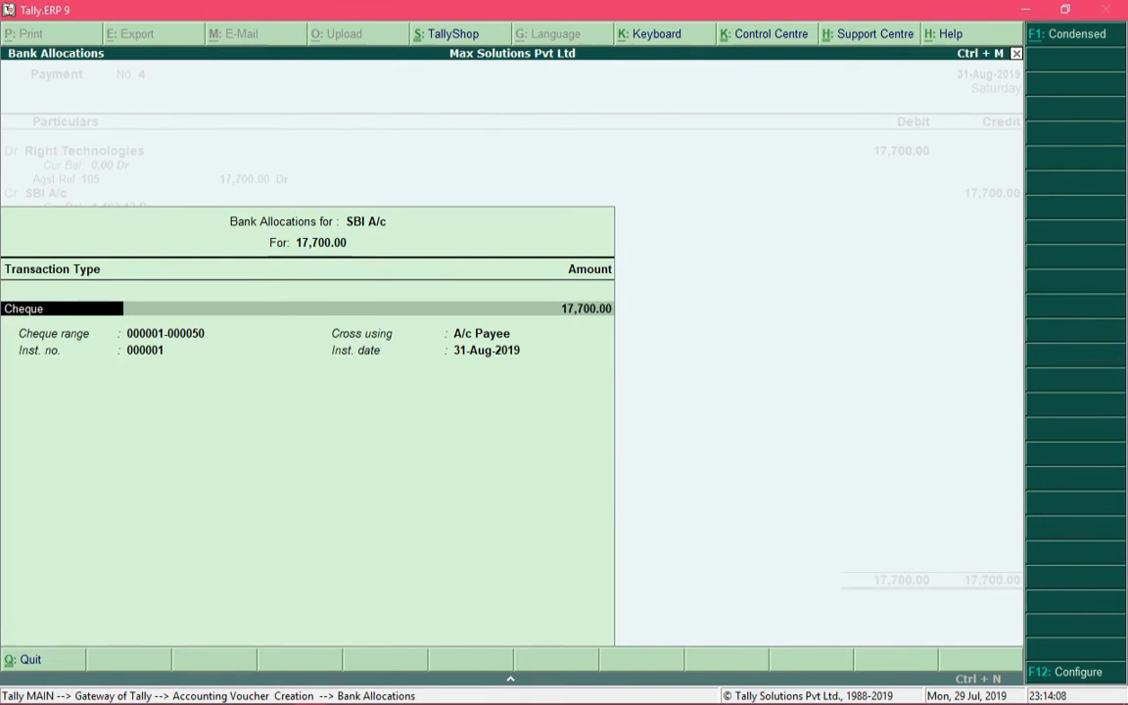
Try e-Fund Transfer as the transaction type in the SBI A/c bank allocation
key(BackSpace)
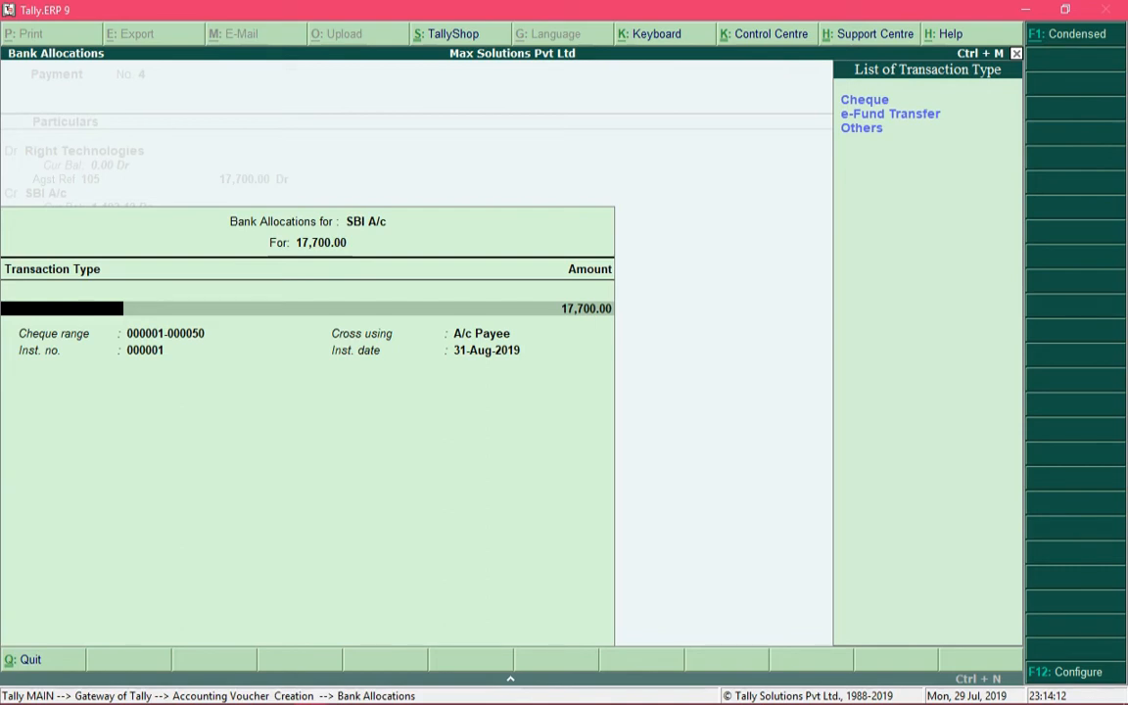
key(Down)
key(Down)
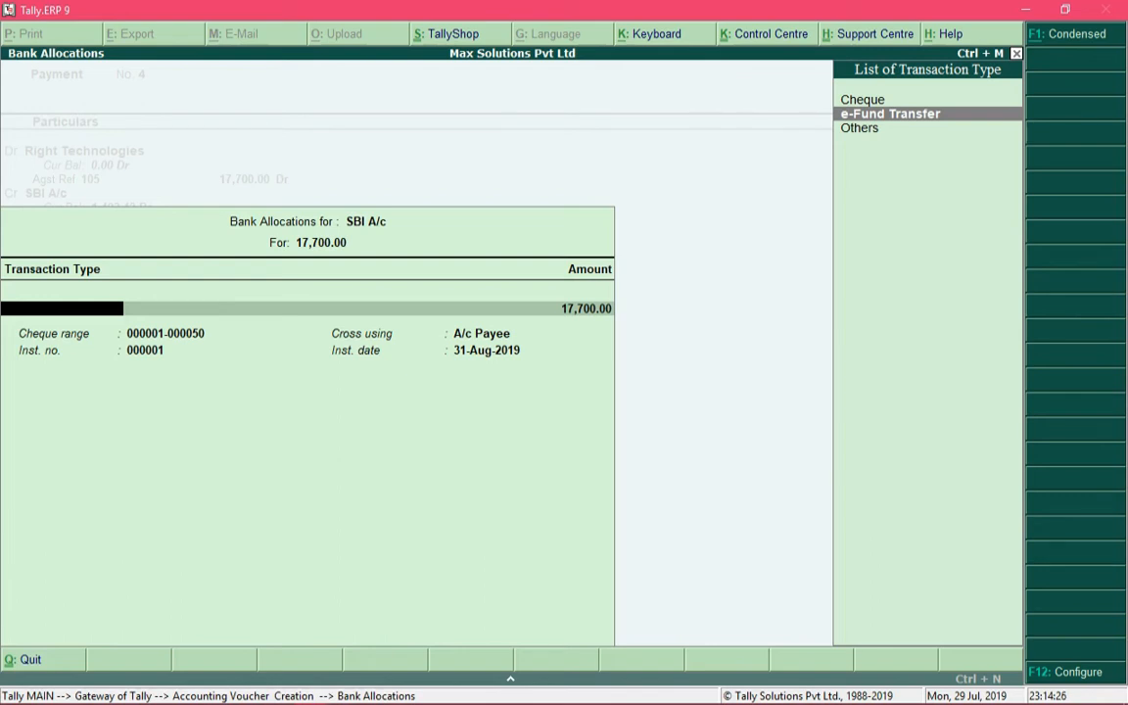
key(Return)
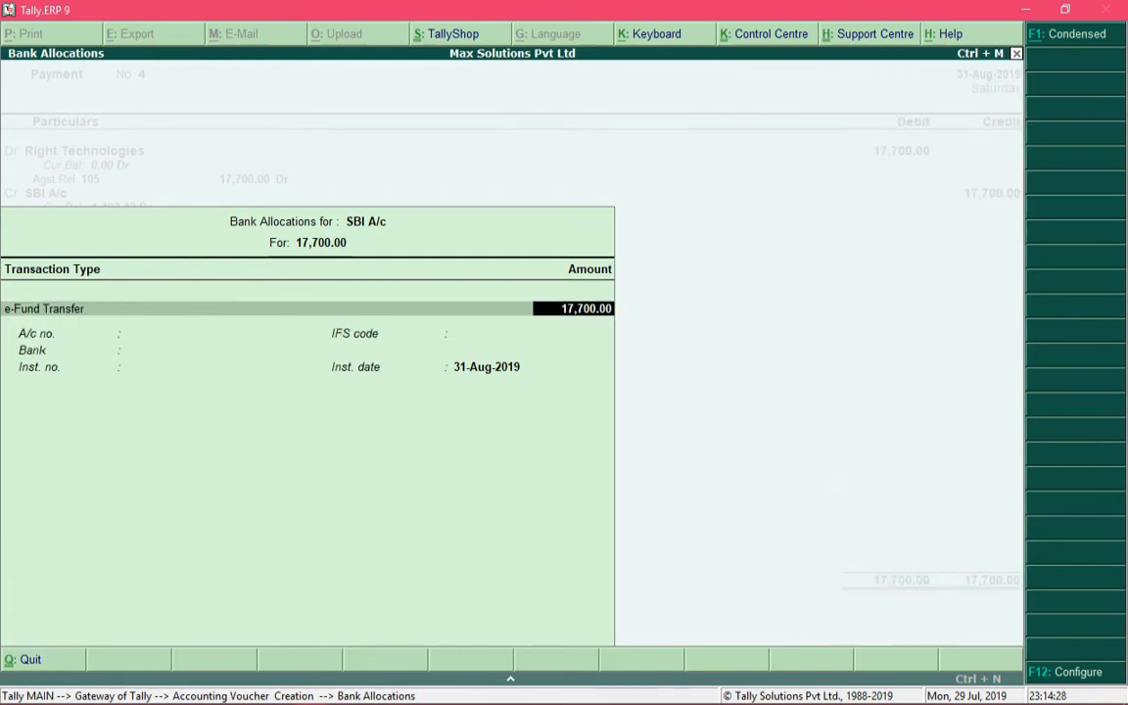
key(BackSpace)
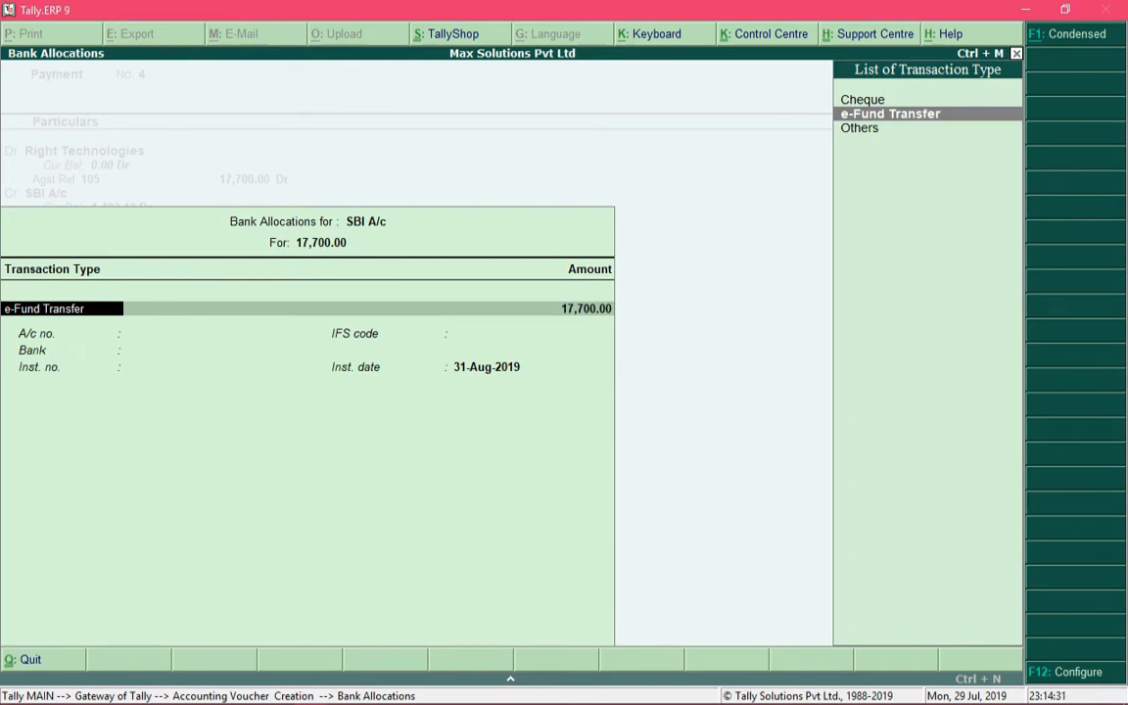
Set the bank allocation's transaction type to Cheque for the full 17,700
key(BackSpace)
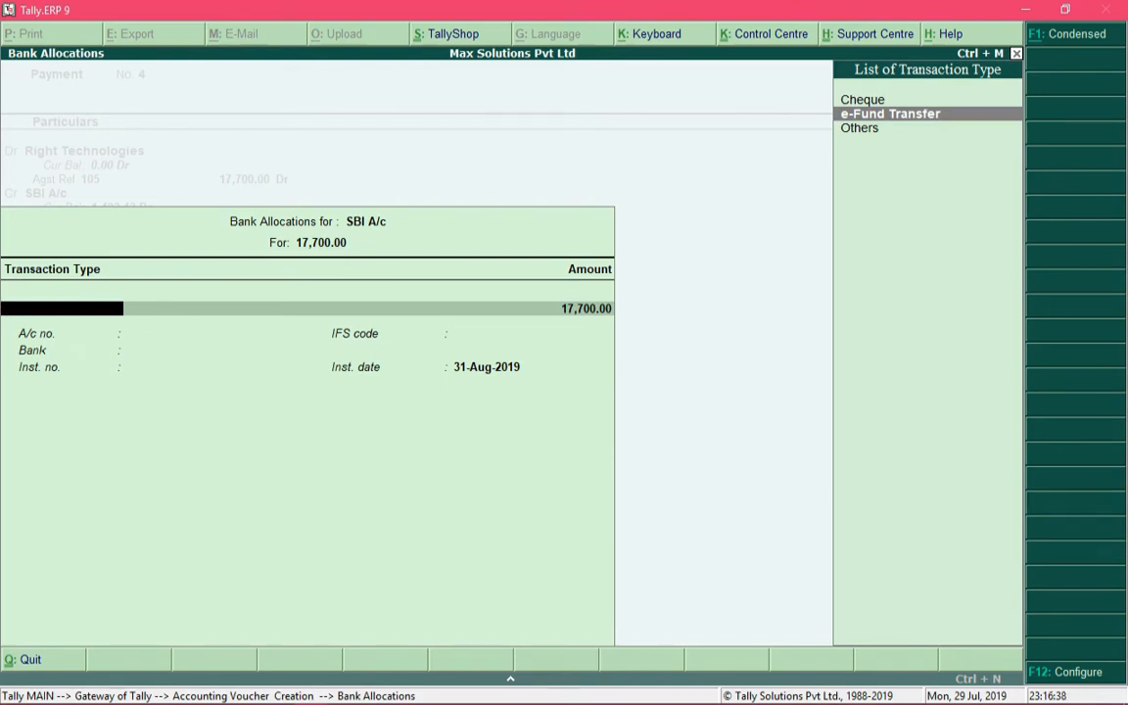
key(Up)
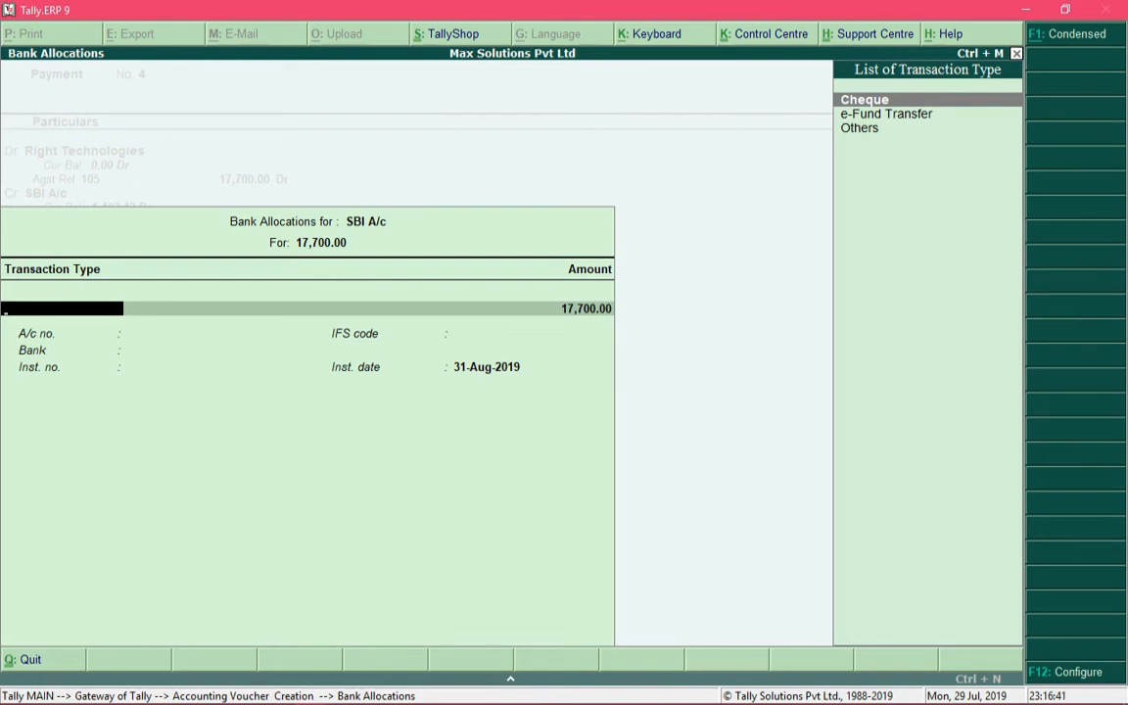
key(Return)
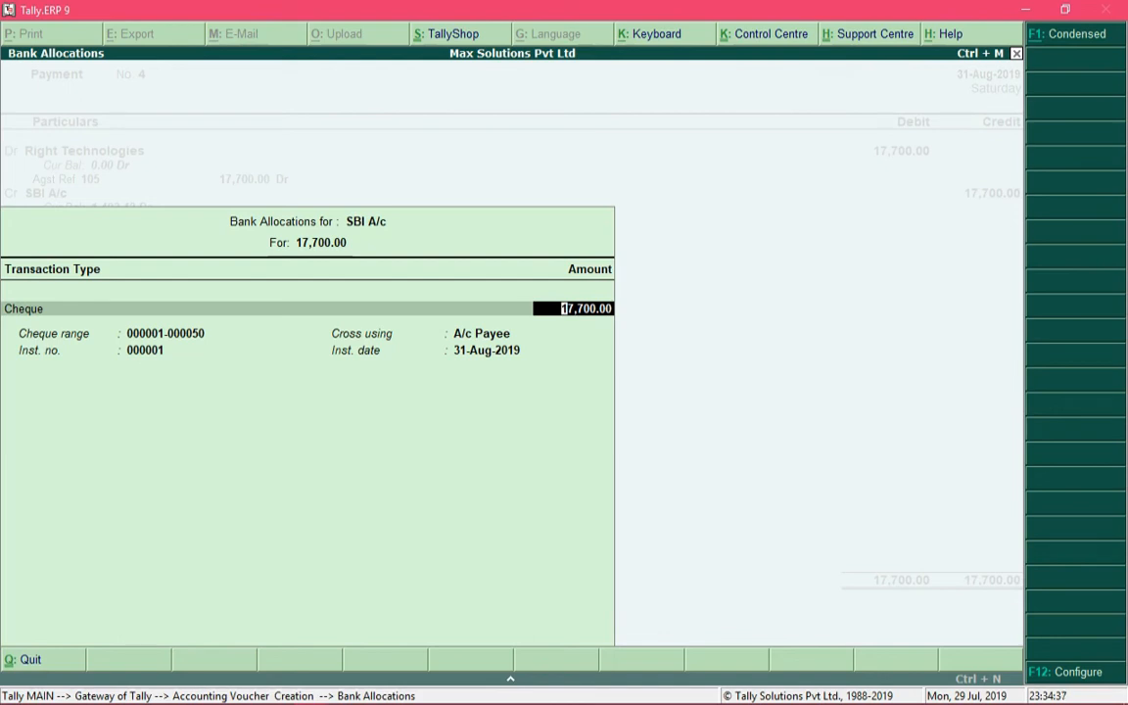
key(Return)
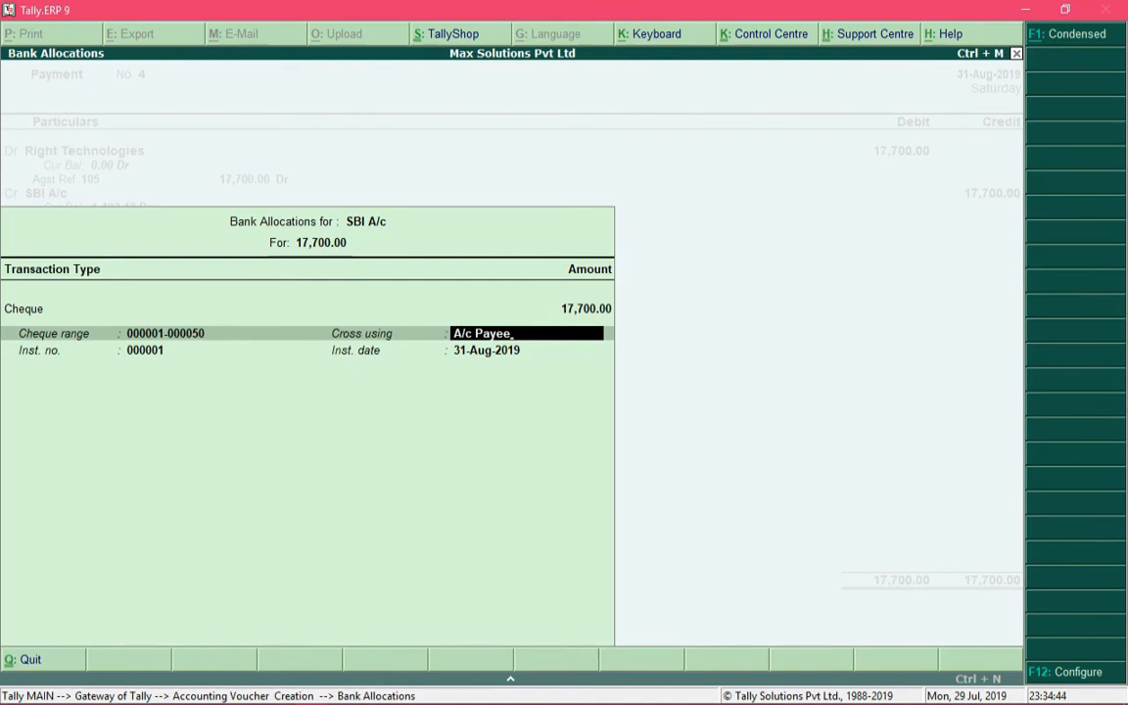
Replace the cheque's crossing text with NOT NEGOTIABLE and accept the bank allocation with the default instrument number and date
key(BackSpace)
key(BackSpace)
key(BackSpace)
key(BackSpace)
key(BackSpace)
key(BackSpace)
key(BackSpace)
key(BackSpace)
key(BackSpace)
text(NOT NEGOTIABLE)
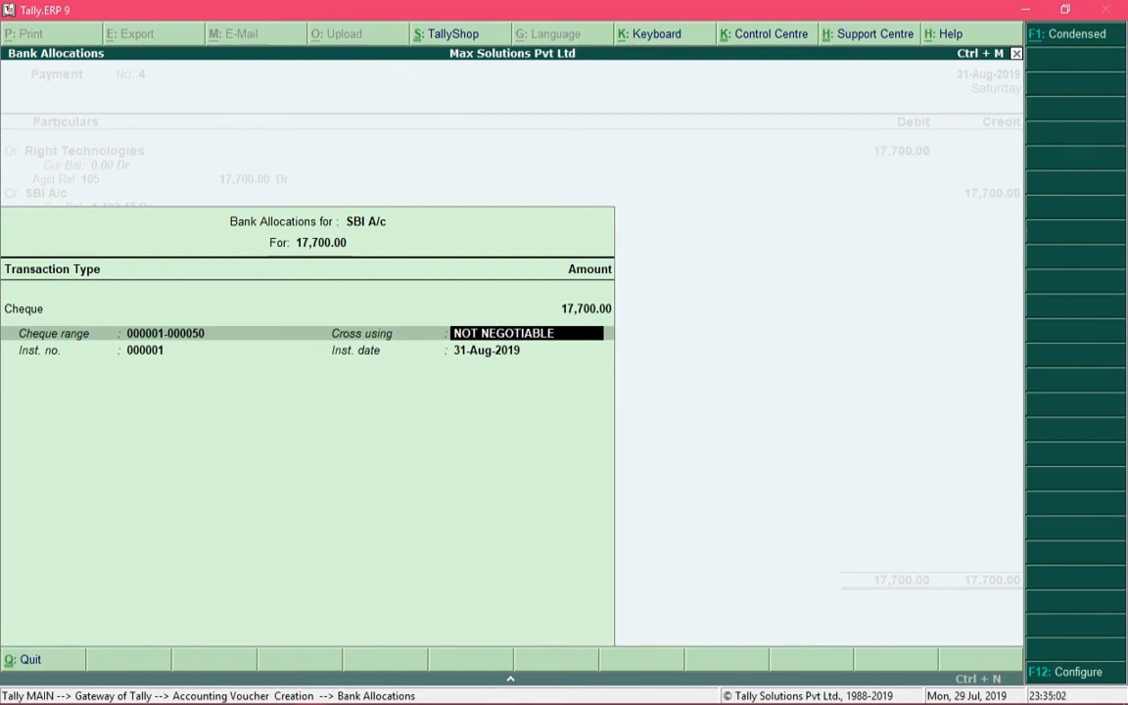
key(Return)
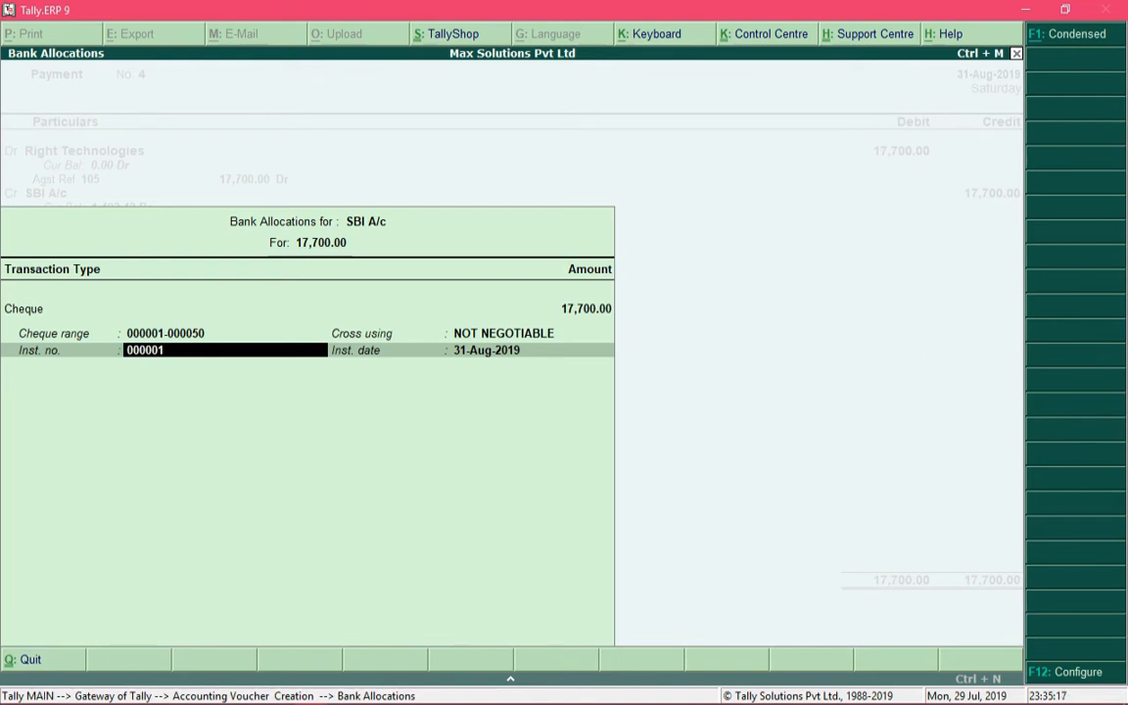
key(Return)
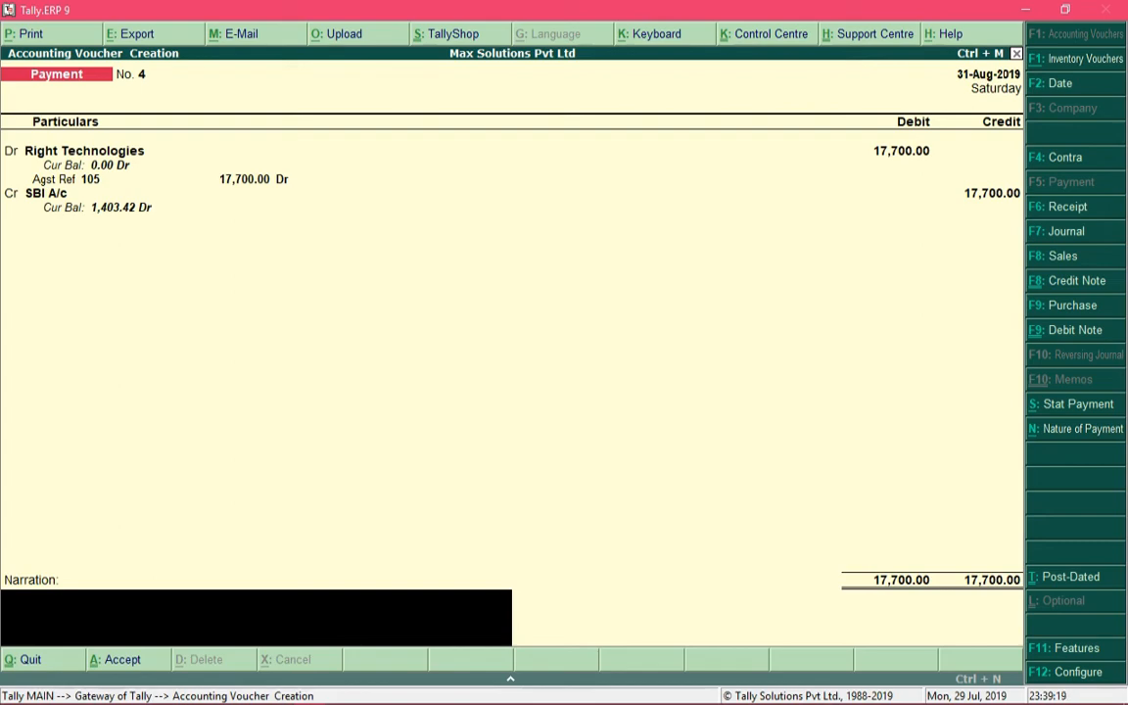
Save the payment voucher without a narration and inspect an enlarged print preview of the Right Technologies cheque
key(Return)
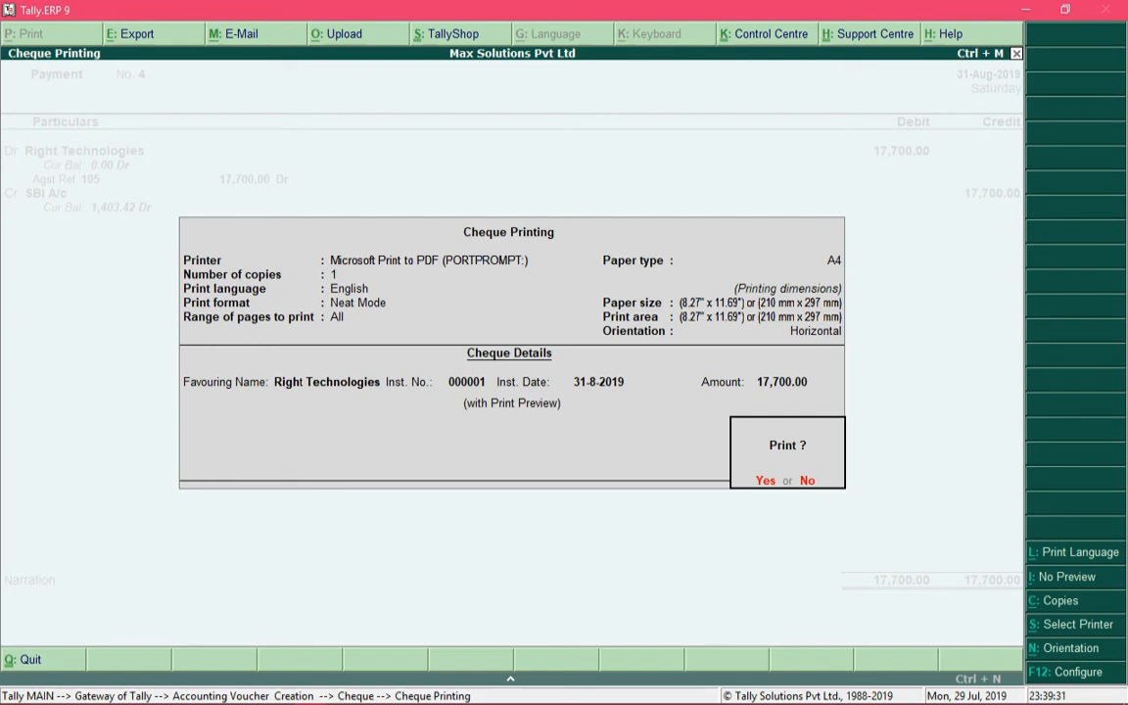
key(Return)
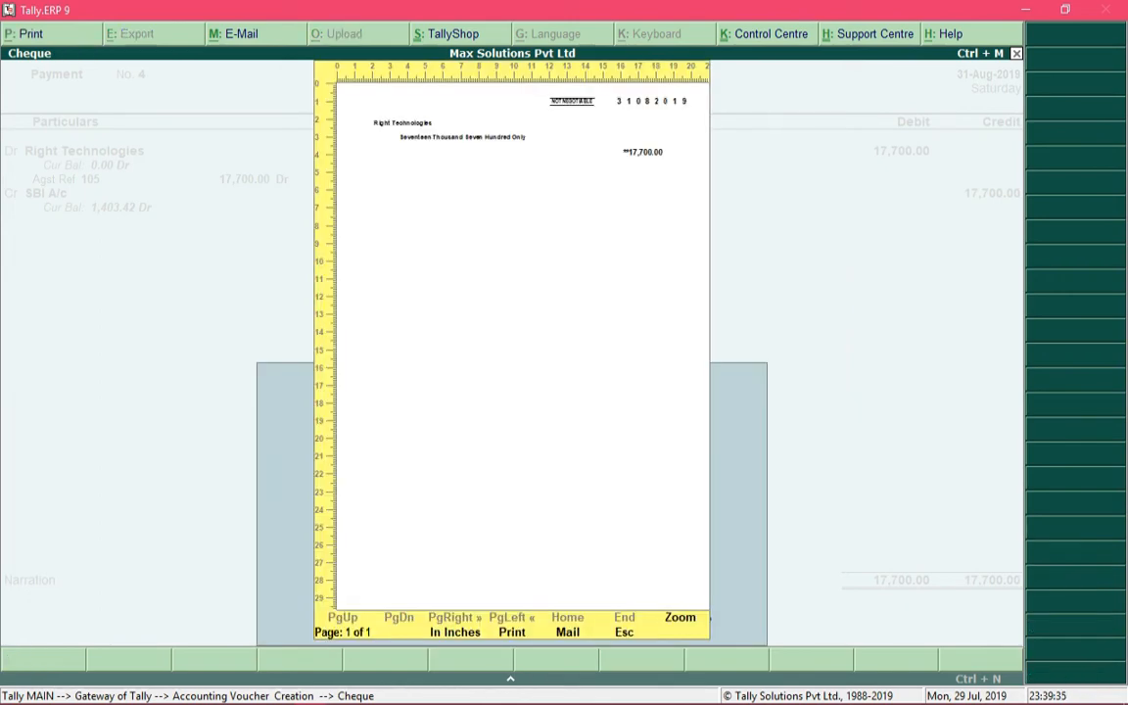
click(675, 616)
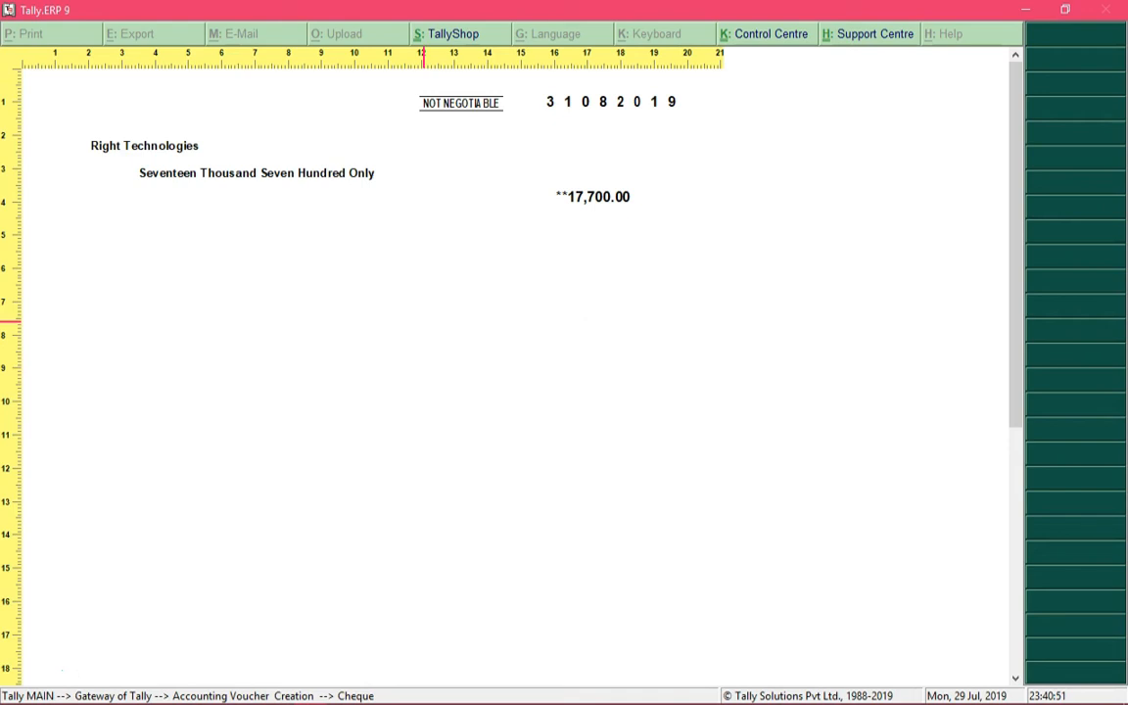
key(alt+z)
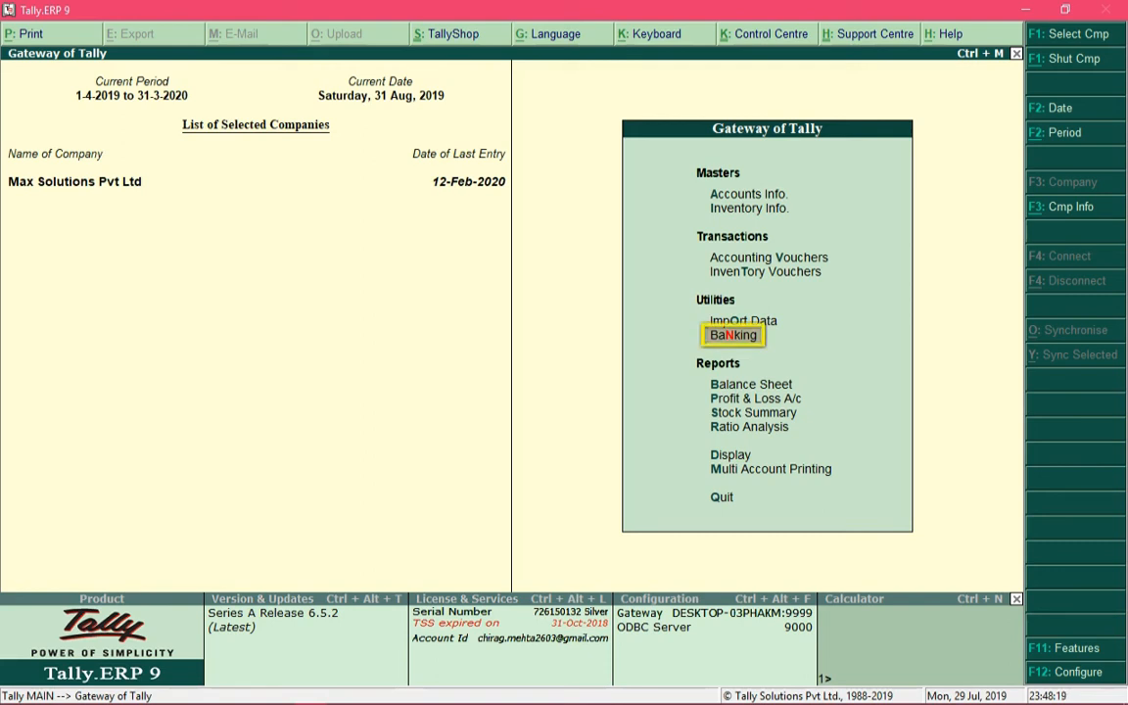
Open the banking Cheque Register for SBI A/c and drill down into SBI Cheque Book No 1
key(Return)
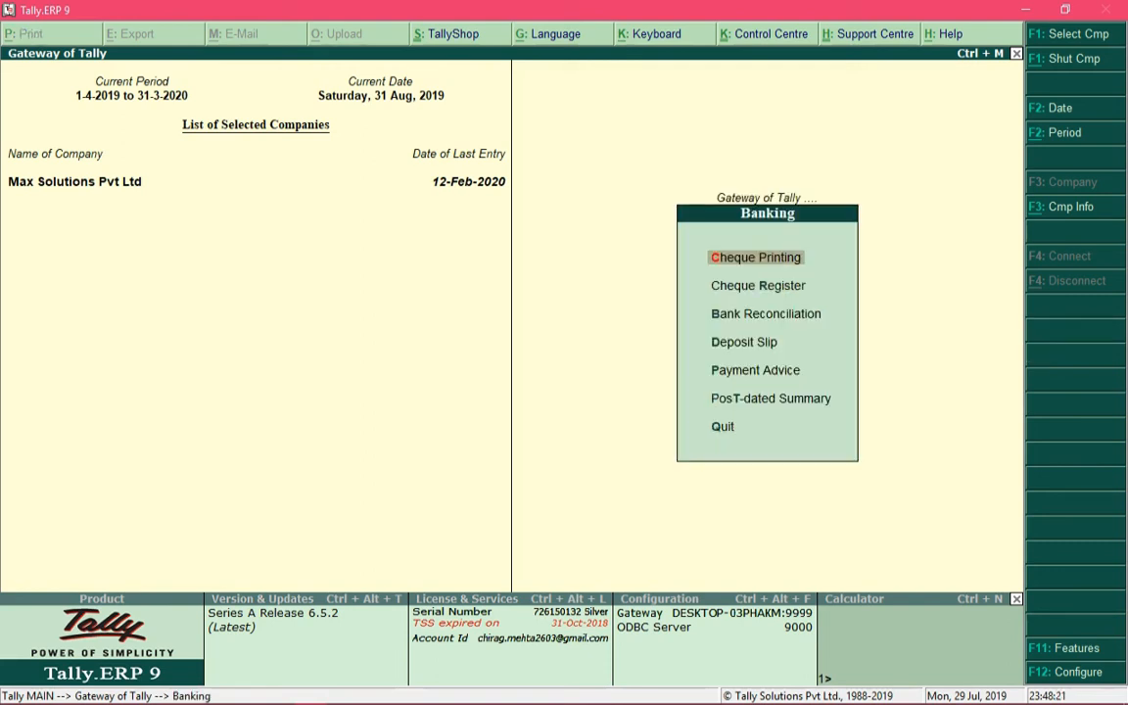
key(Down)
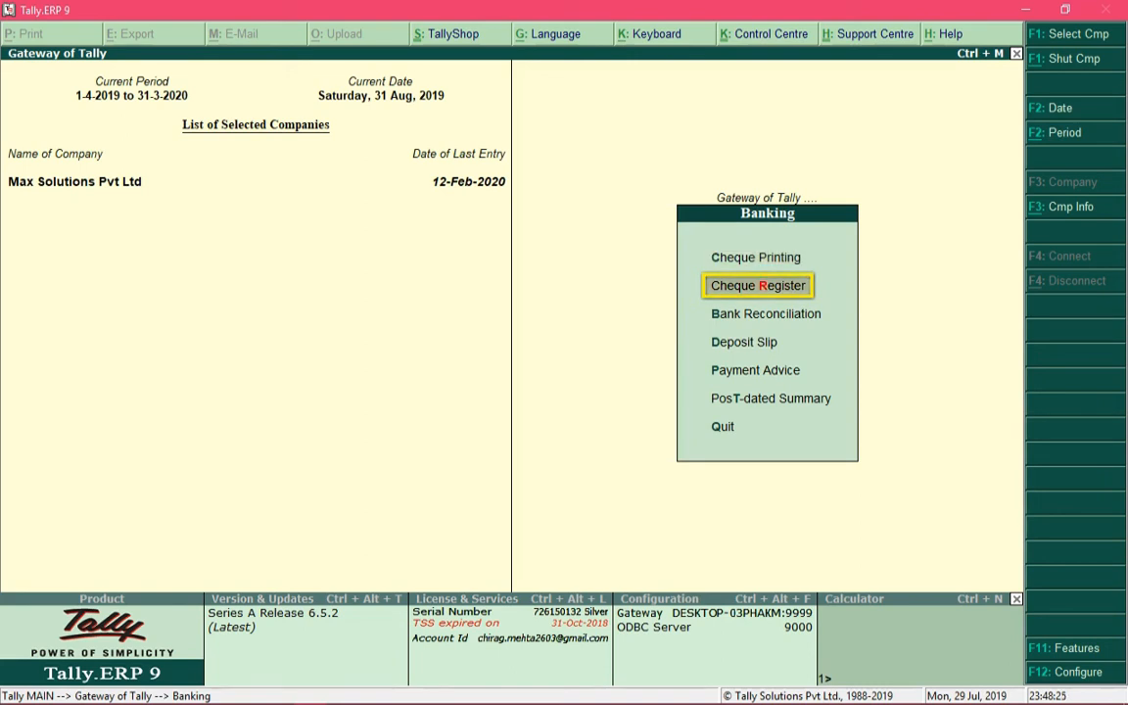
key(Return)
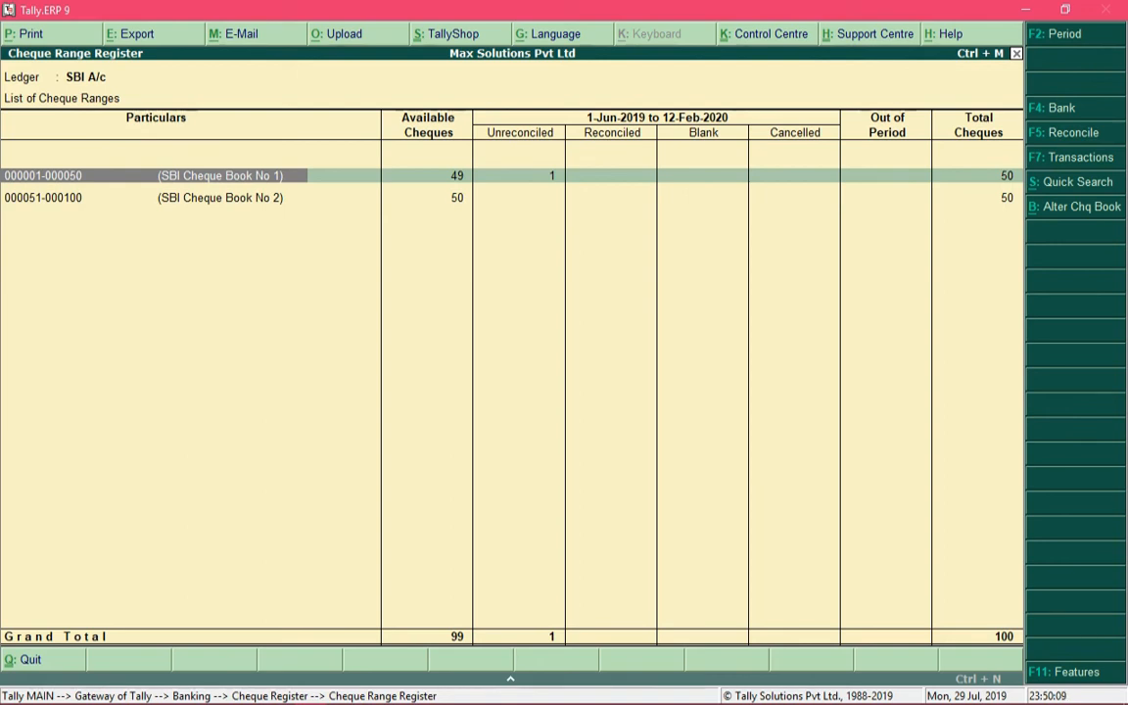
key(Down)
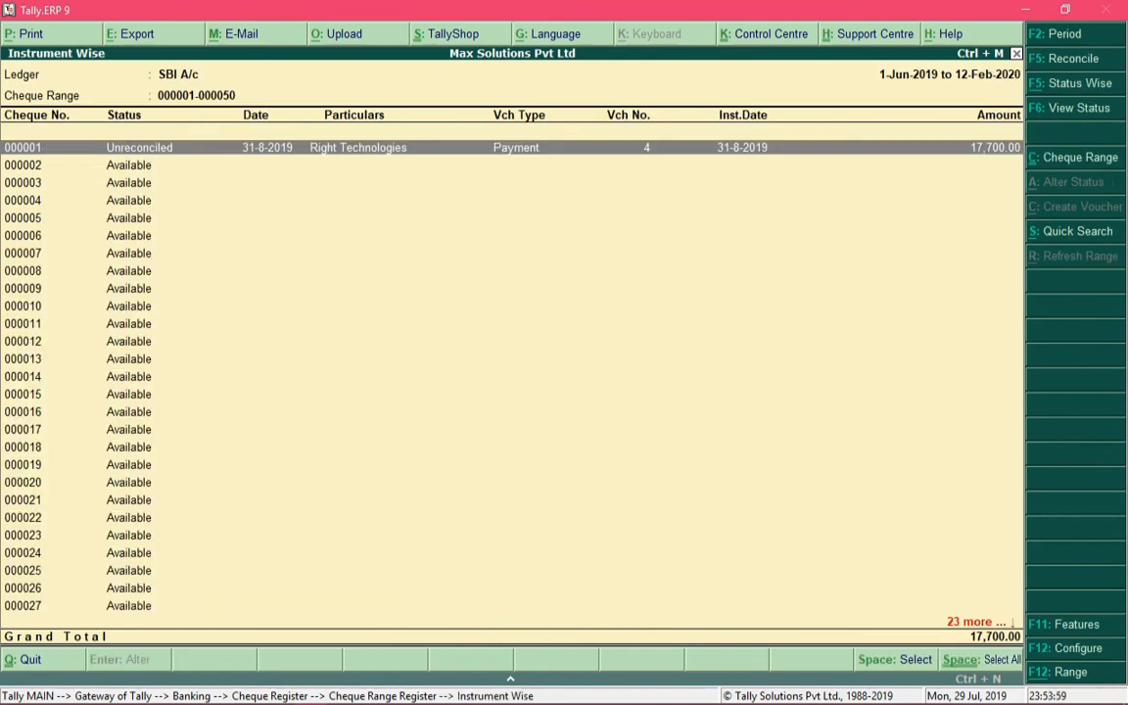
key(Down)
key(Up)
key(Down)
key(Down)
key(Up)
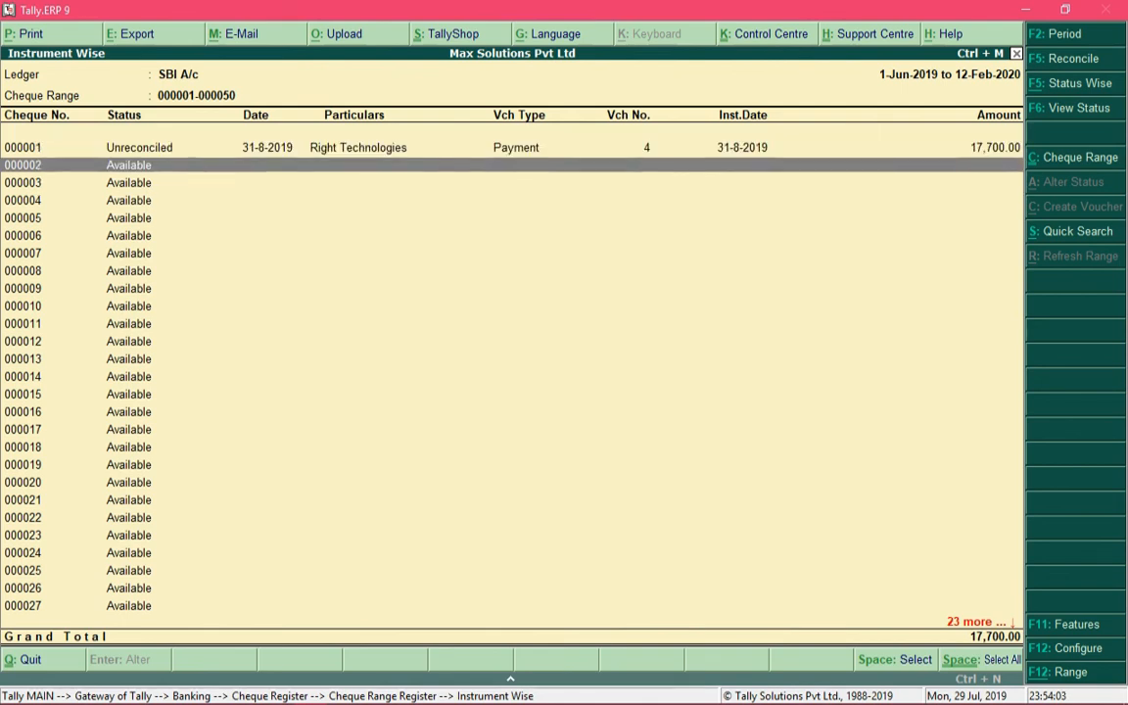
key(Up)
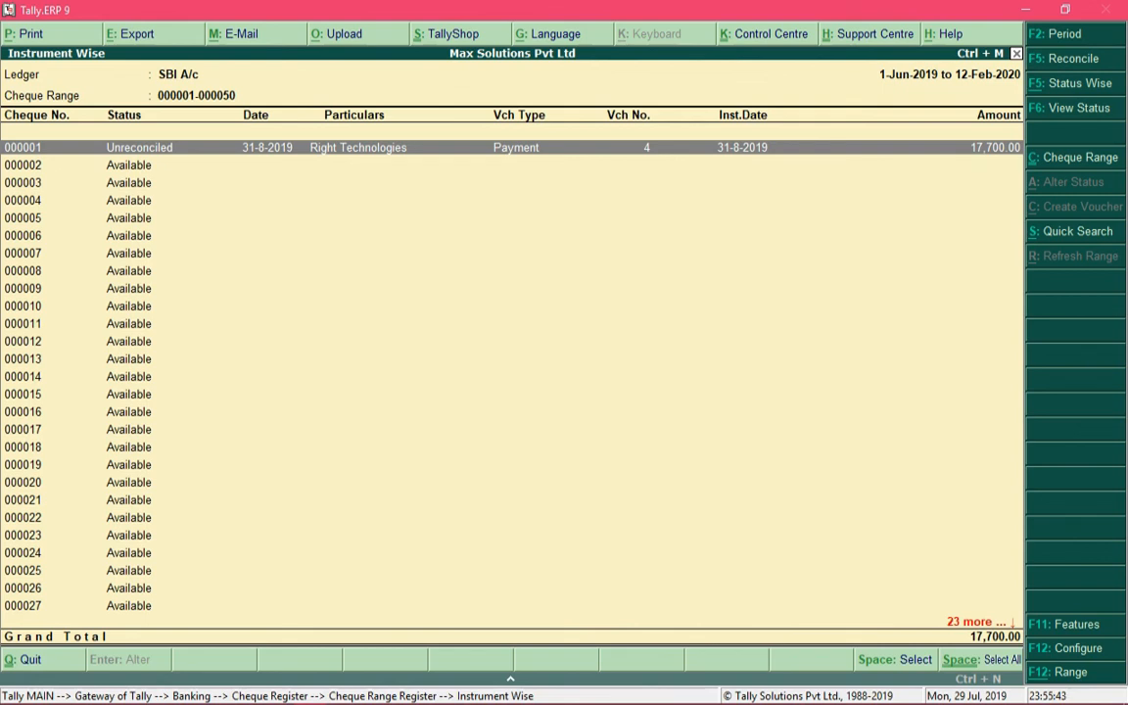
key(Down)
key(Down)
key(Down)
key(Down)
key(Down)
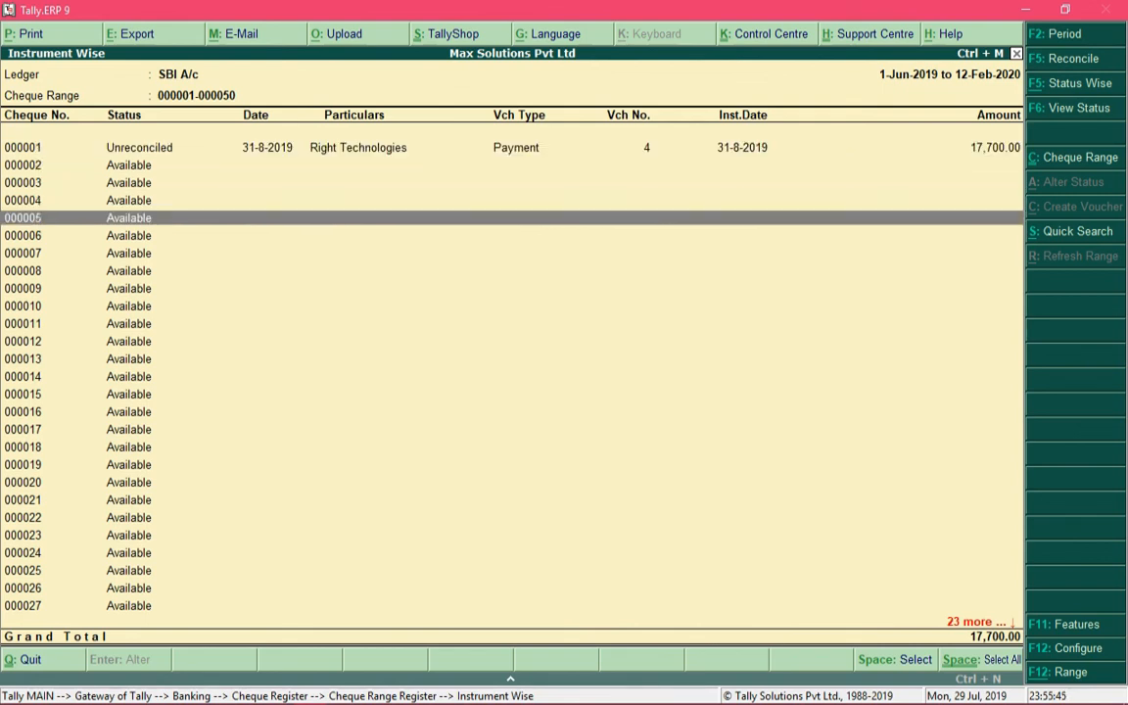
key(Up)
key(Up)
key(Up)
key(Up)
key(Up)
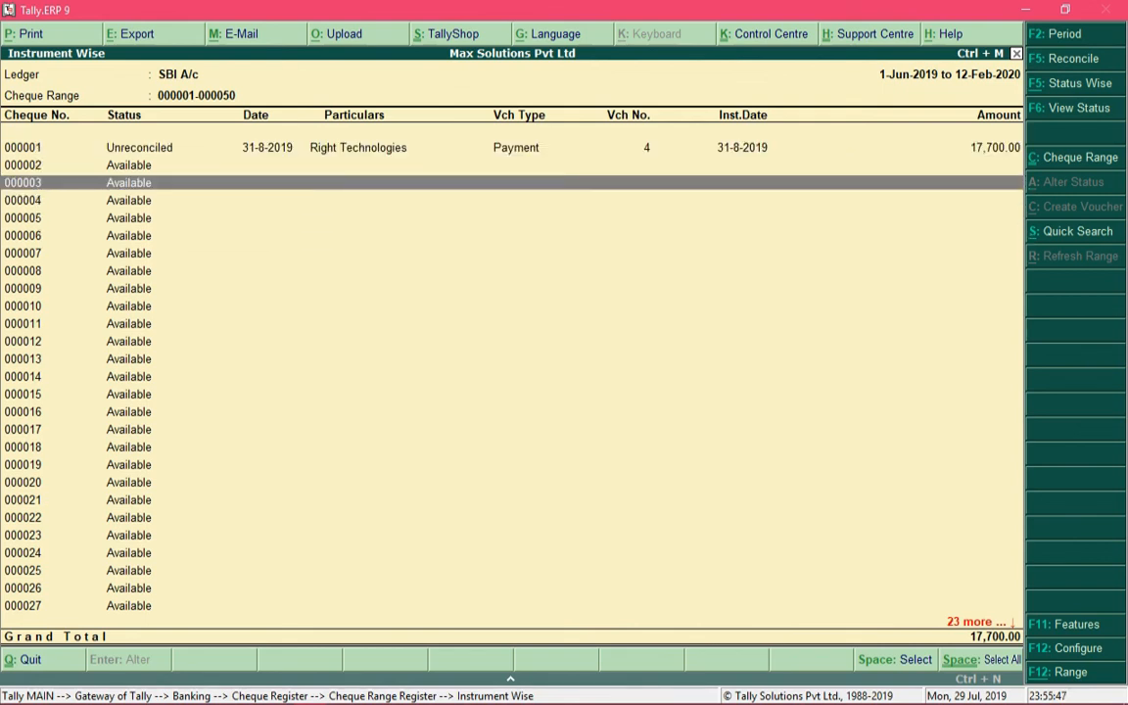
key(Down)
key(Escape)
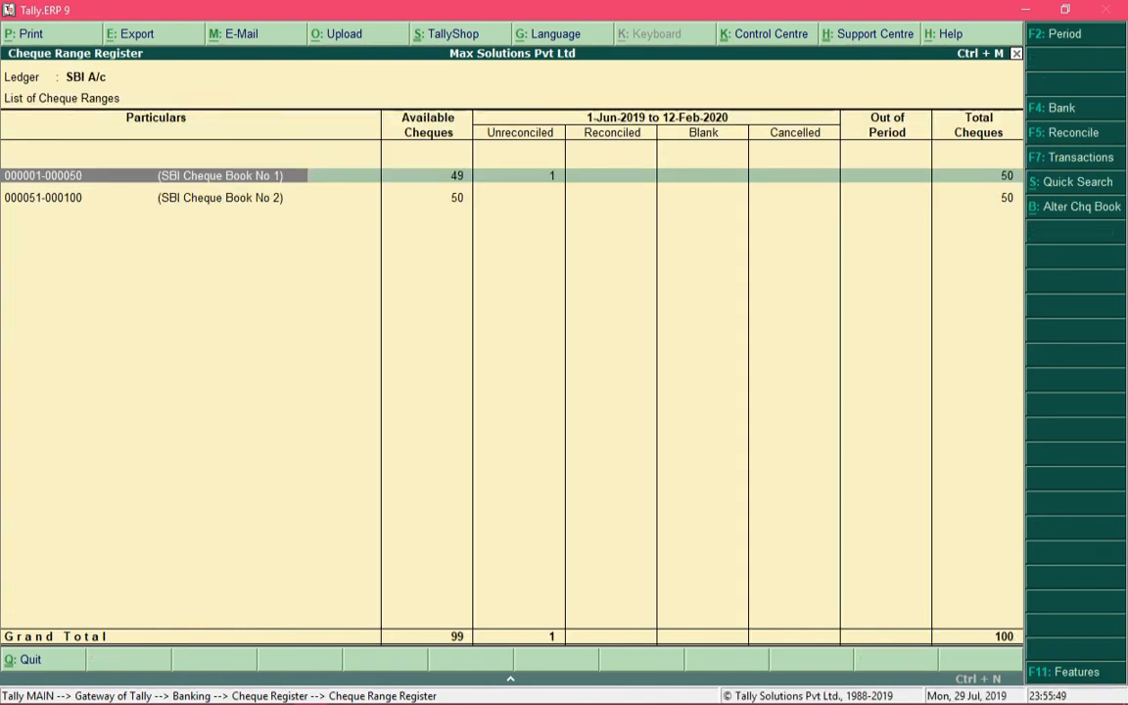
Leave the cheque range list and reopen the bank-wise Cheque Register
key(Escape)
key(Escape)
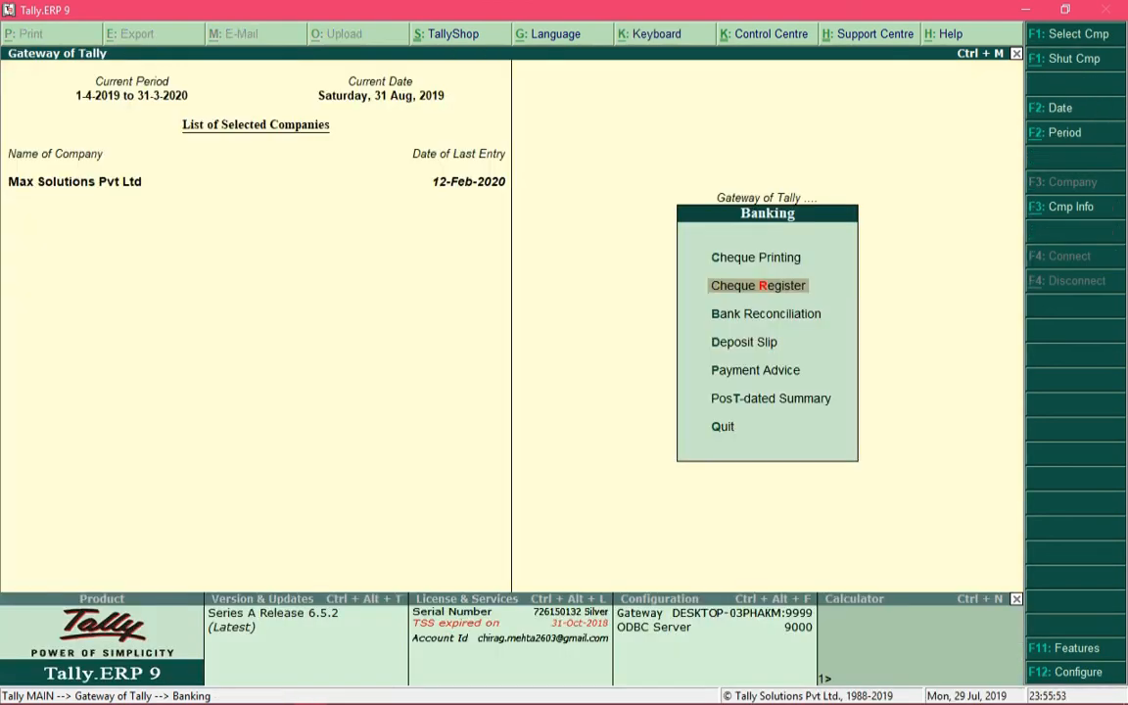
key(Return)
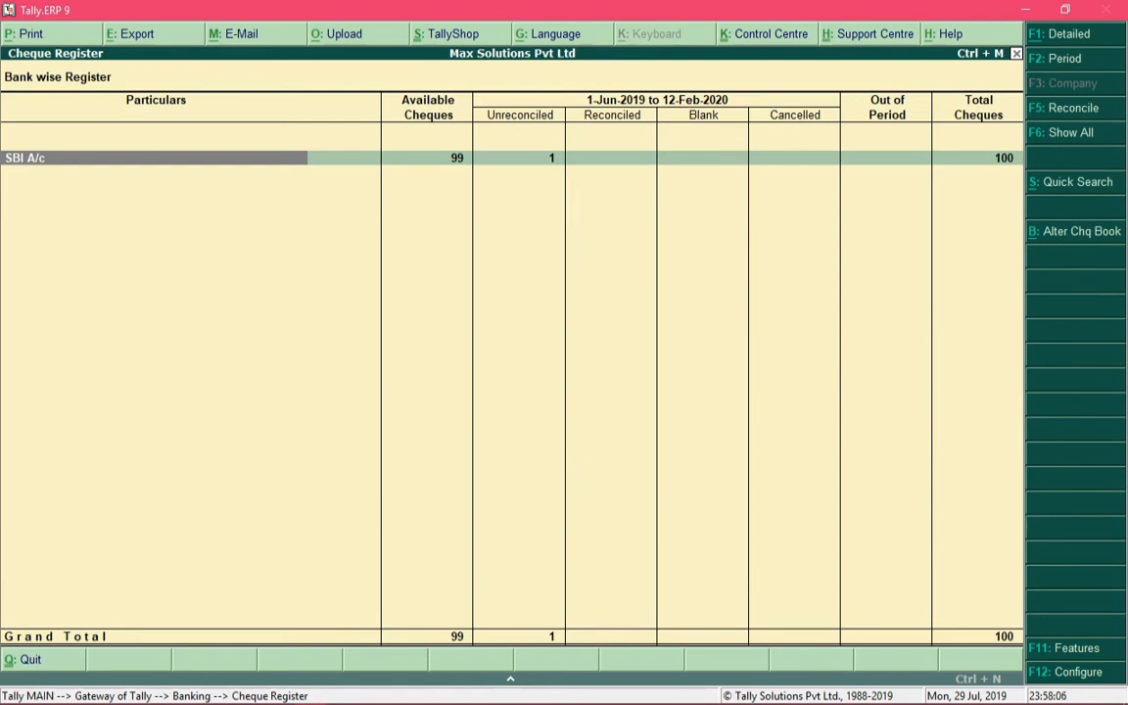